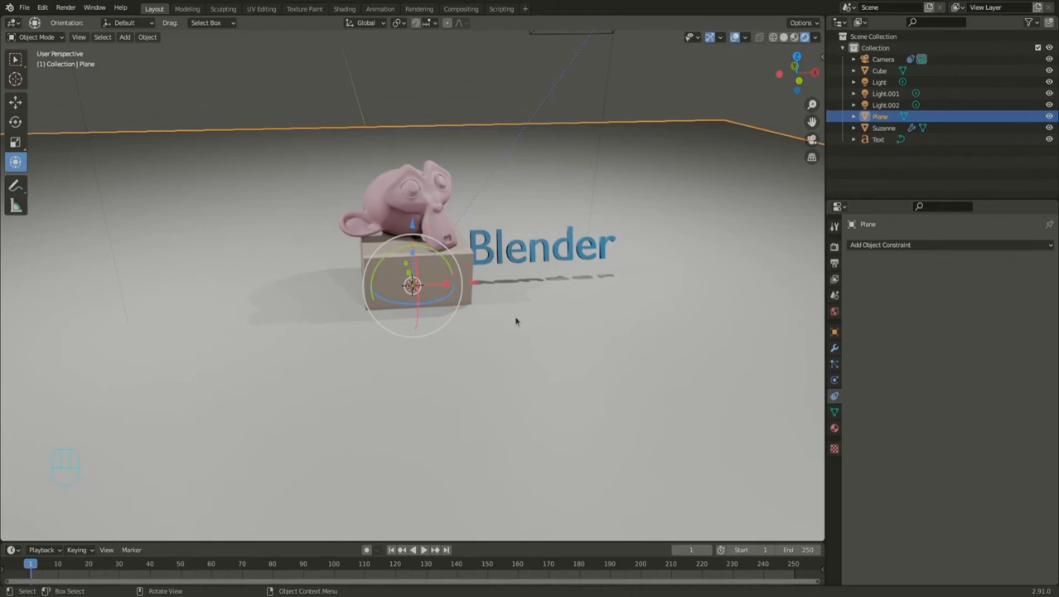
- Examine the scene, select the camera and check its framing of the monkey head and text through the camera view
{"action": "scroll", "coordinate": [518, 308], "scroll_direction": "down", "scroll_amount": 2}
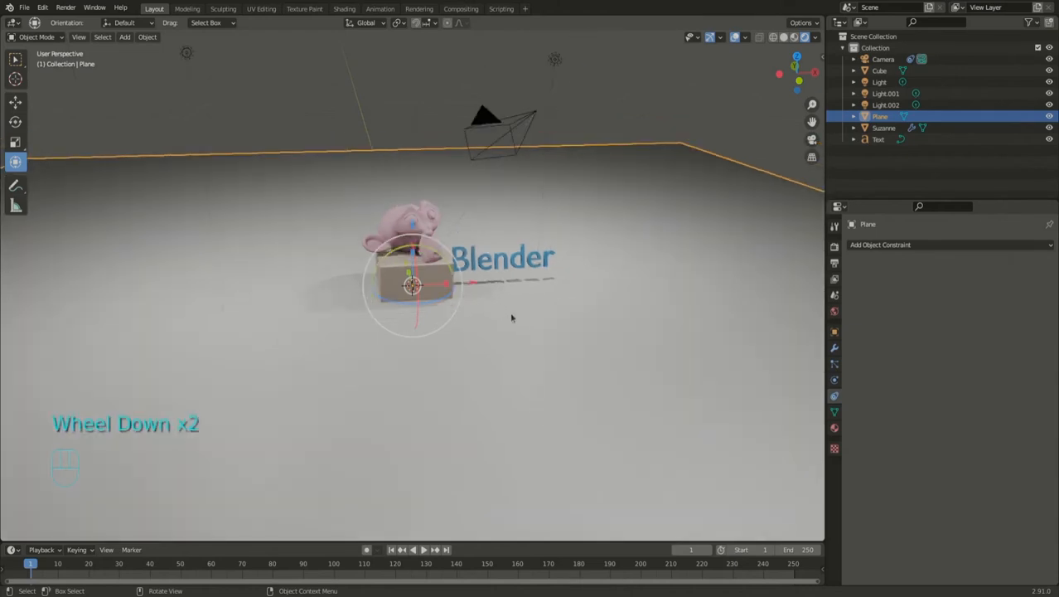
{"action": "scroll", "coordinate": [511, 317], "scroll_direction": "up", "scroll_amount": 1}
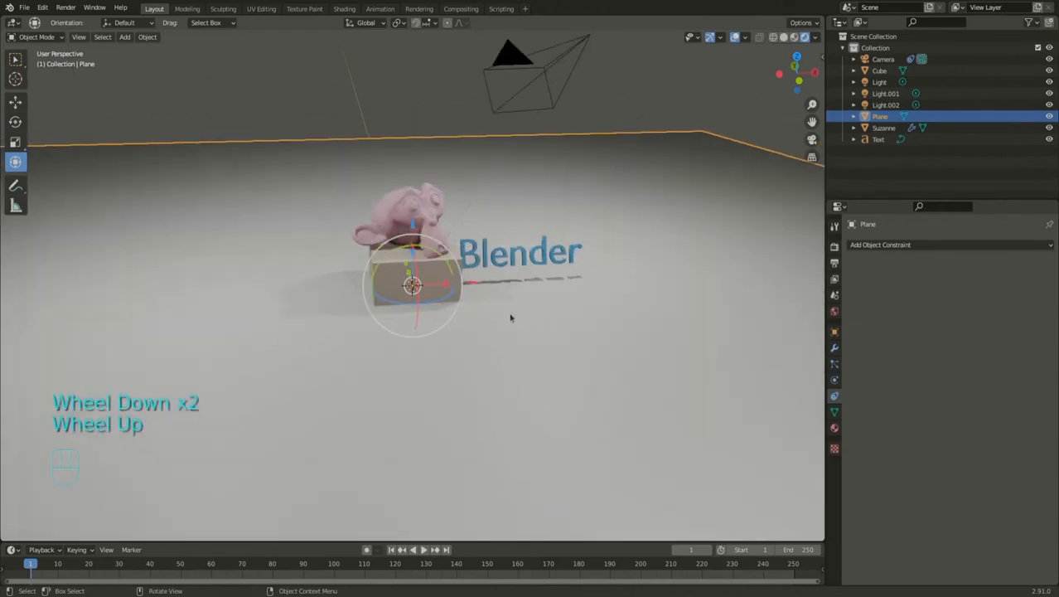
{"action": "scroll", "coordinate": [510, 317], "scroll_direction": "up", "scroll_amount": 3}
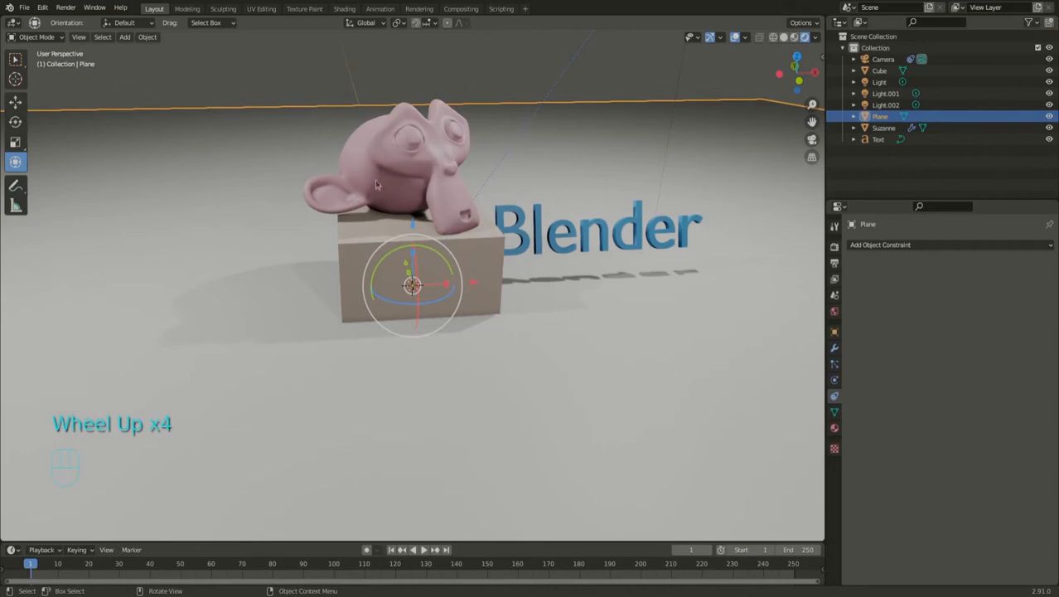
{"action": "mouse_move", "coordinate": [525, 249]}
{"action": "middle_mouse_down"}
{"action": "mouse_move", "coordinate": [504, 270]}
{"action": "mouse_move", "coordinate": [547, 281]}
{"action": "mouse_move", "coordinate": [538, 242]}
{"action": "middle_mouse_up"}
{"action": "scroll", "coordinate": [603, 173], "scroll_direction": "down", "scroll_amount": 2}
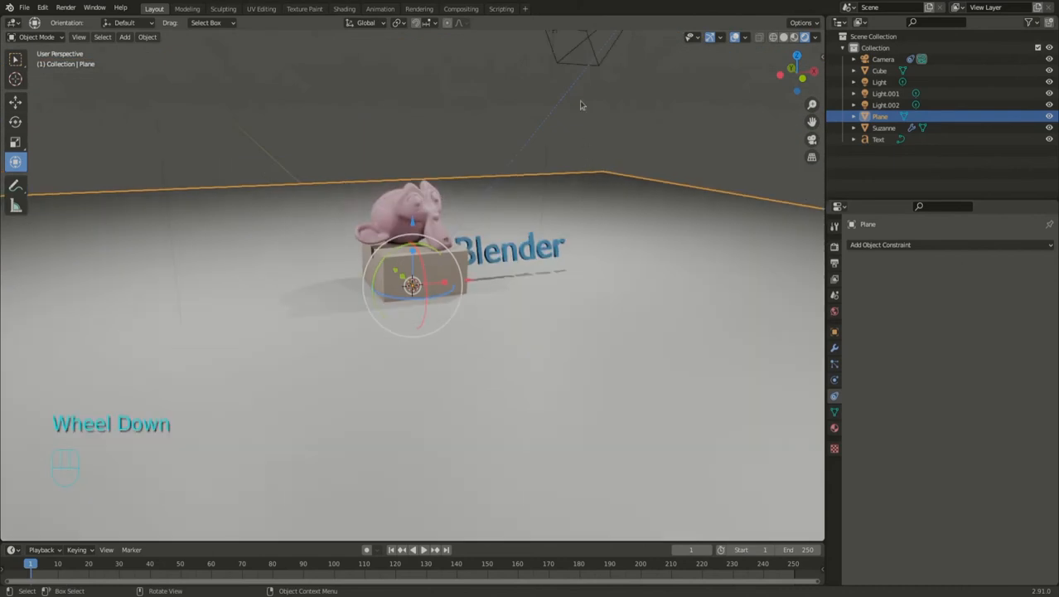
{"action": "left_click", "coordinate": [525, 139]}
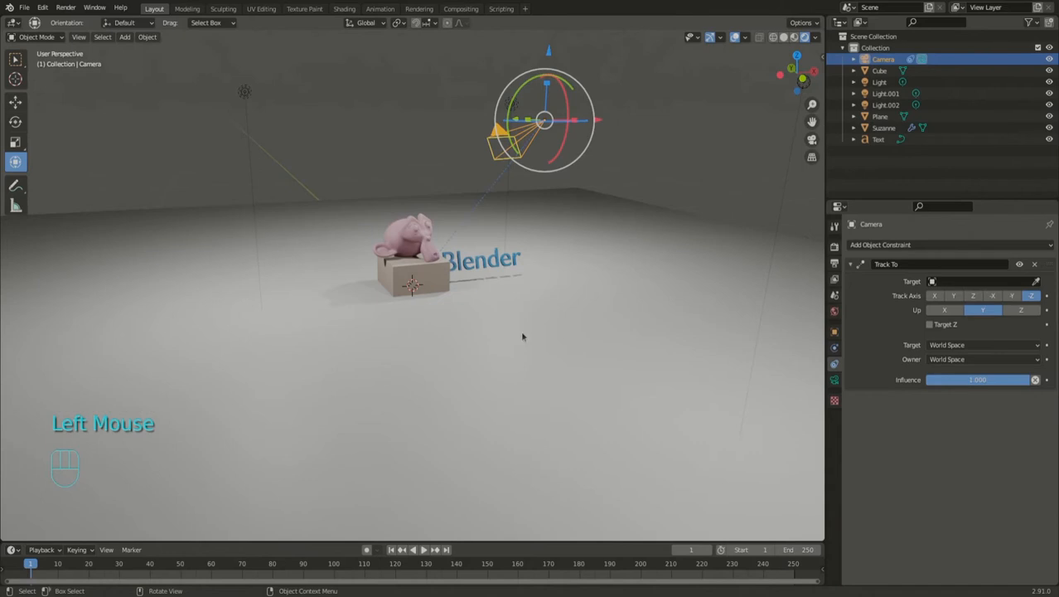
{"action": "scroll", "coordinate": [446, 323], "scroll_direction": "up", "scroll_amount": 3}
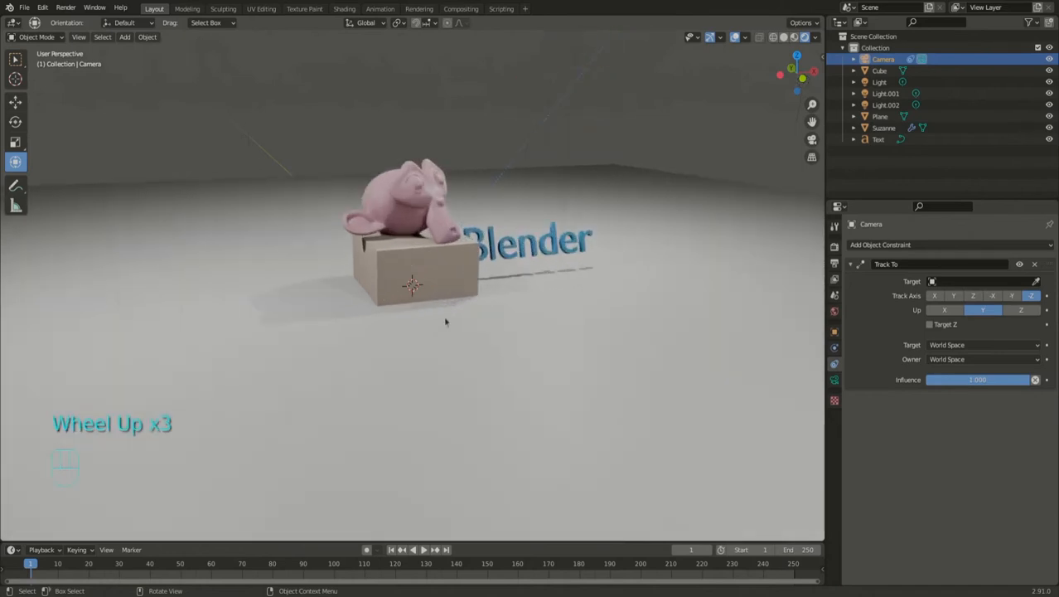
{"action": "key", "text": "KP_0"}
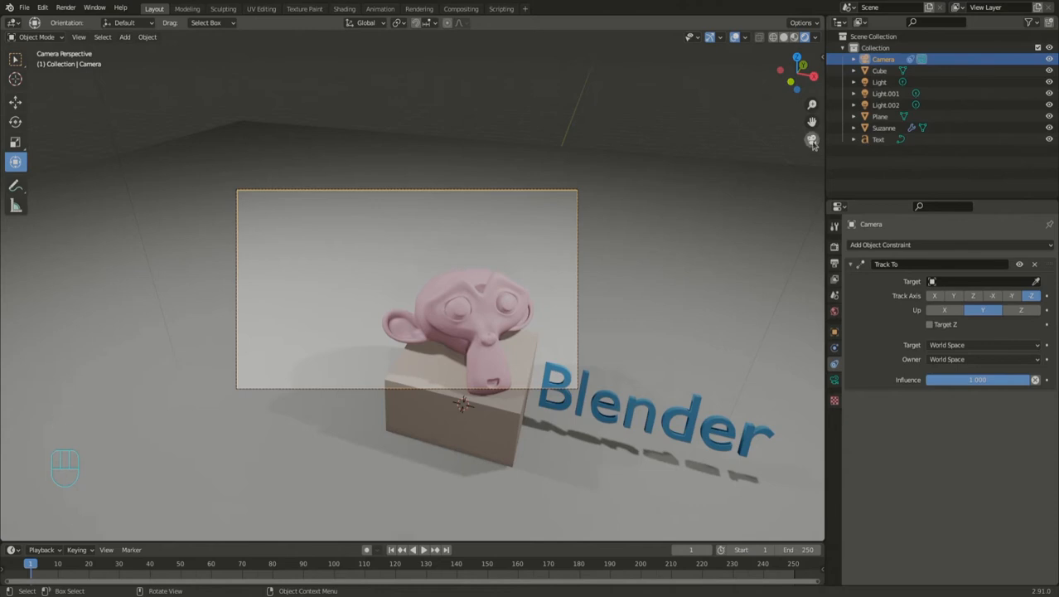
{"action": "scroll", "coordinate": [639, 235], "scroll_direction": "up", "scroll_amount": 1}
{"action": "mouse_move", "coordinate": [640, 235]}
{"action": "middle_mouse_down"}
{"action": "mouse_move", "coordinate": [591, 219]}
{"action": "mouse_move", "coordinate": [589, 232]}
{"action": "mouse_move", "coordinate": [611, 219]}
{"action": "mouse_move", "coordinate": [629, 240]}
{"action": "mouse_move", "coordinate": [645, 239]}
{"action": "middle_mouse_up"}
{"action": "scroll", "coordinate": [612, 219], "scroll_direction": "down", "scroll_amount": 2}
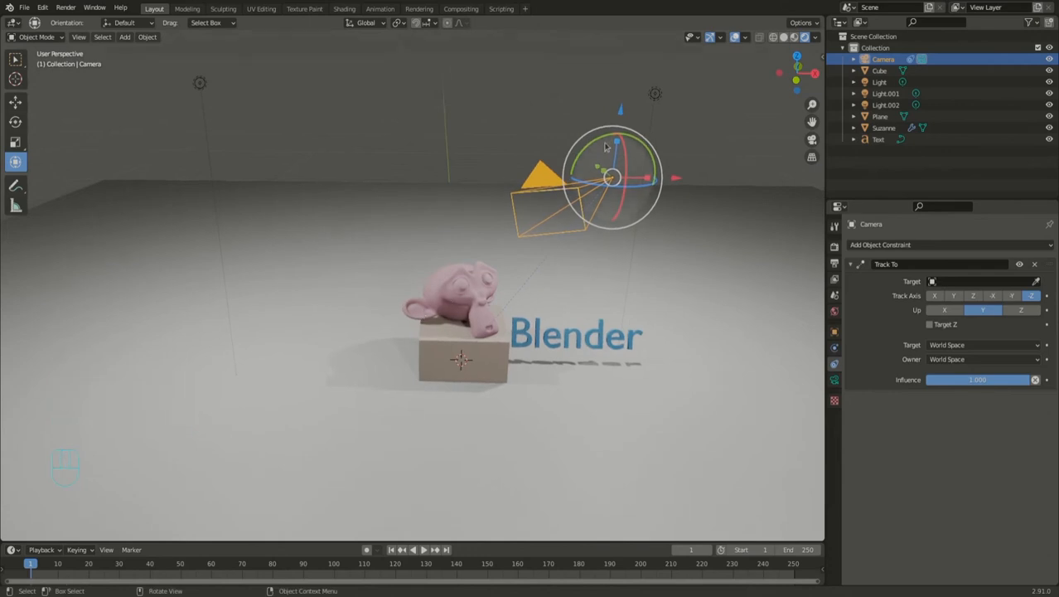
- Enable the Camera to View lock so that view navigation moves the camera
{"action": "left_click", "coordinate": [823, 58]}
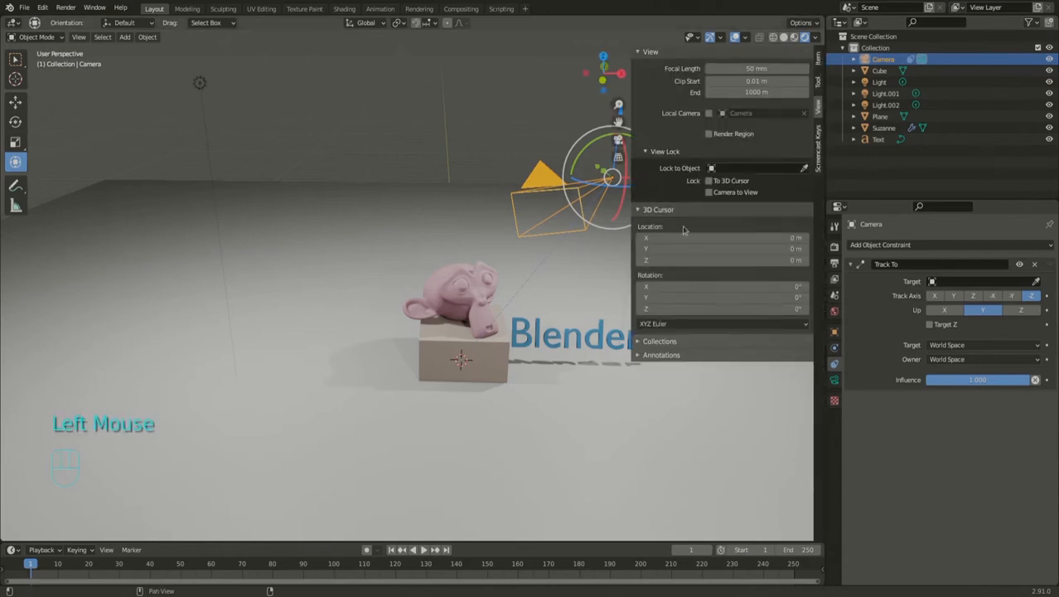
{"action": "key", "text": "n"}
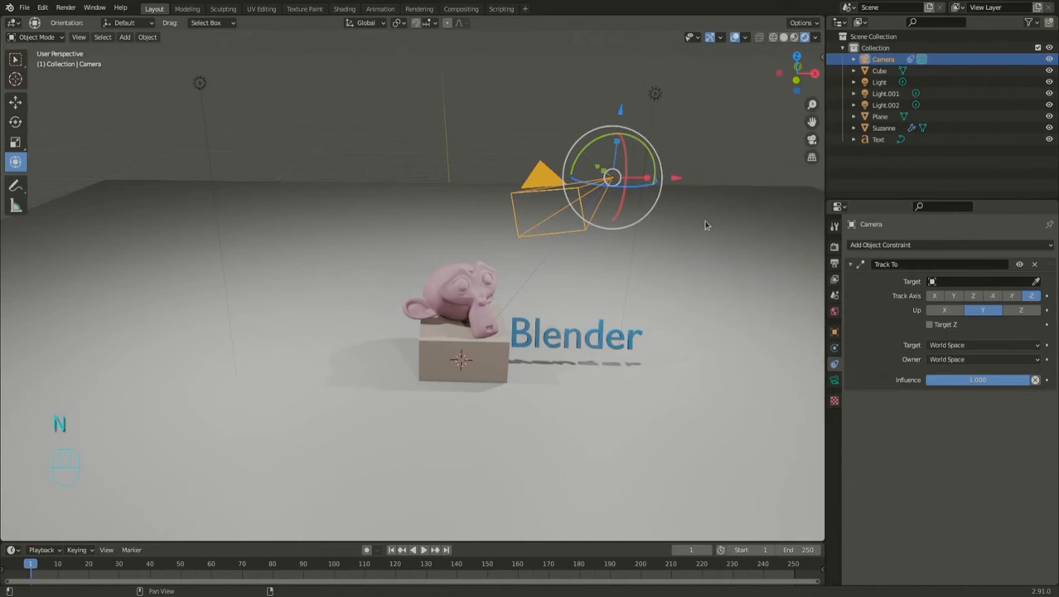
{"action": "key", "text": "n"}
{"action": "key", "text": "n"}
{"action": "key", "text": "n"}
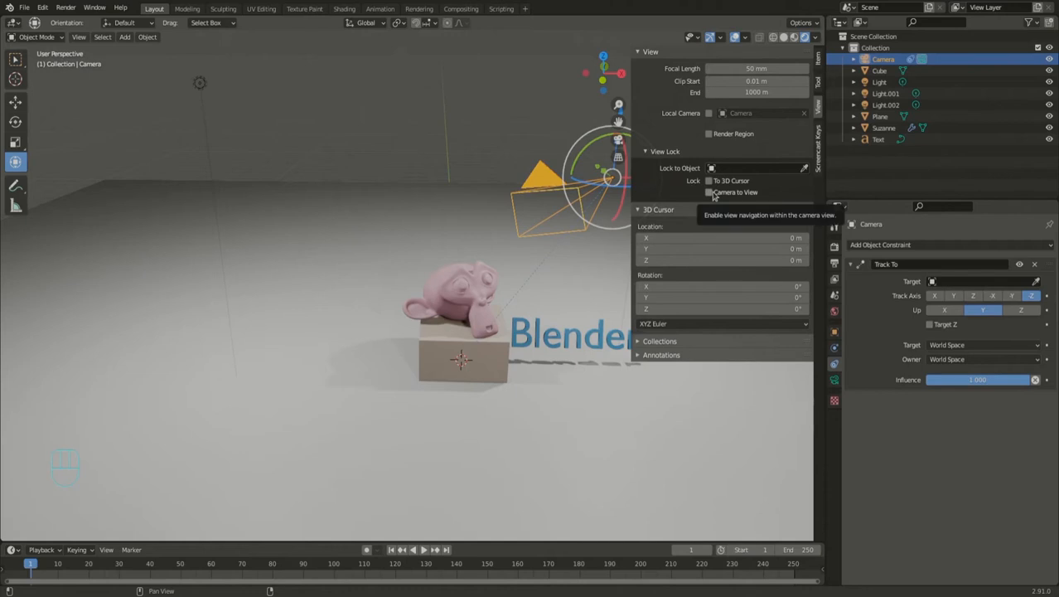
{"action": "left_click", "coordinate": [710, 192]}
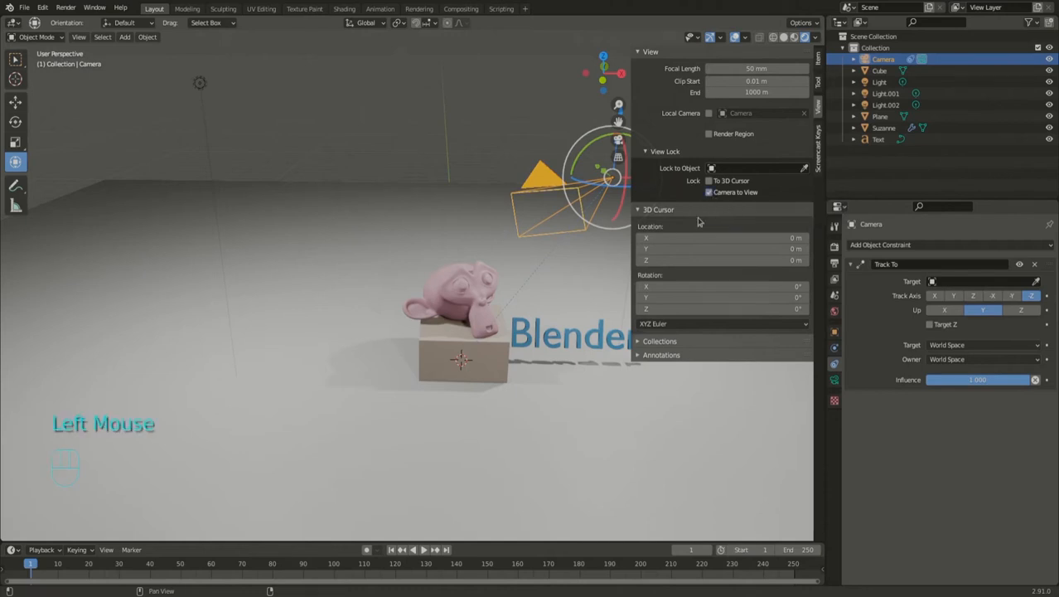
{"action": "key", "text": "n"}
- Reframe the camera in camera view so the monkey head, its box and the whole Blender text fit inside the frame
{"action": "key", "text": "KP_0"}
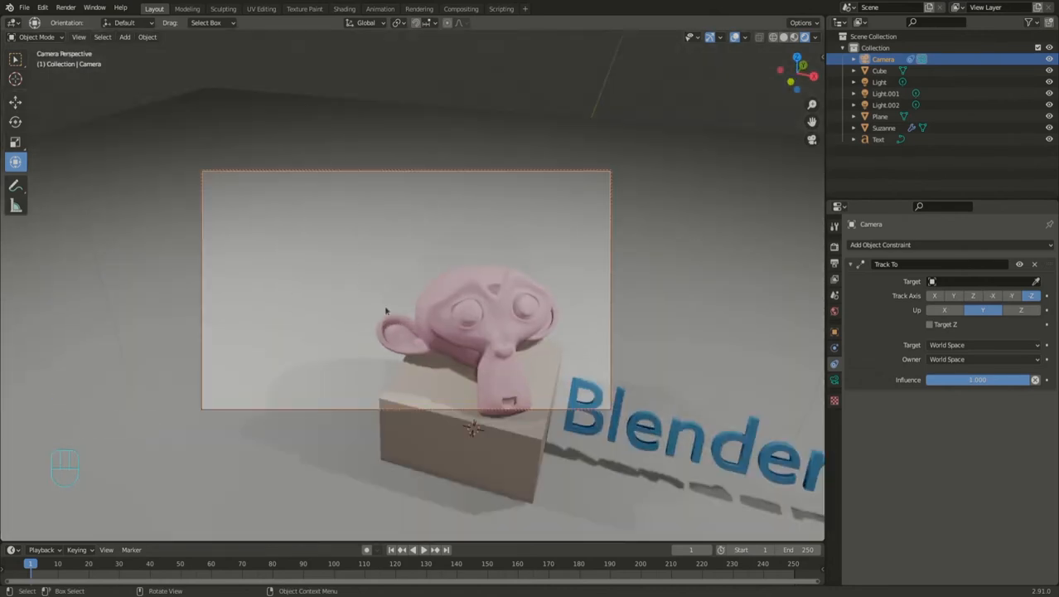
{"action": "mouse_move", "coordinate": [391, 304]}
{"action": "middle_mouse_down"}
{"action": "mouse_move", "coordinate": [424, 303]}
{"action": "mouse_move", "coordinate": [389, 269]}
{"action": "mouse_move", "coordinate": [382, 293]}
{"action": "mouse_move", "coordinate": [408, 298]}
{"action": "middle_mouse_up"}
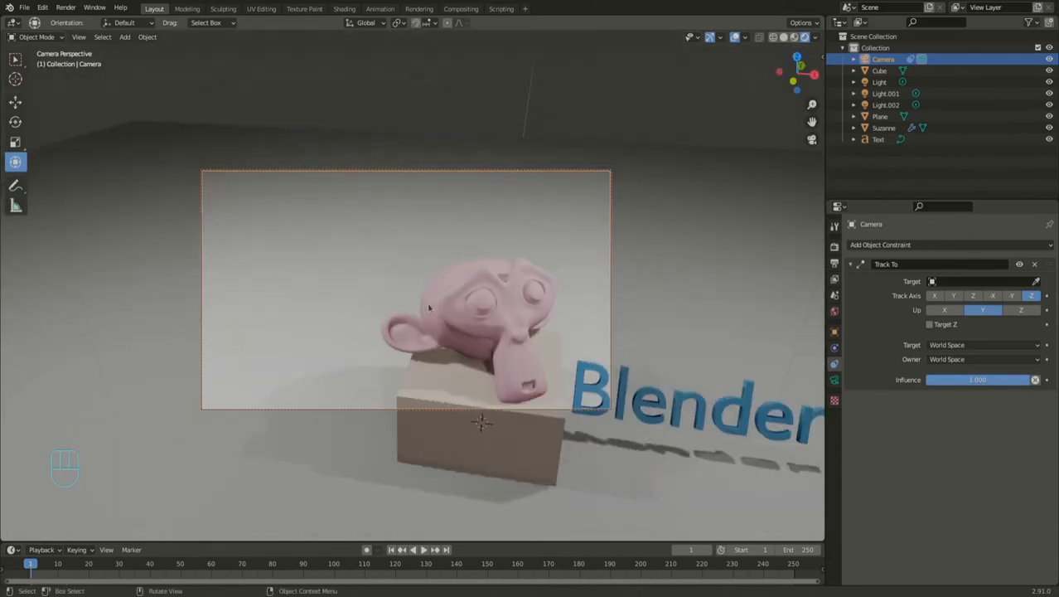
{"action": "middle_click_drag", "start_coordinate": [501, 329], "coordinate": [389, 277], "text": "shift"}
{"action": "scroll", "coordinate": [374, 266], "scroll_direction": "down", "scroll_amount": 1}
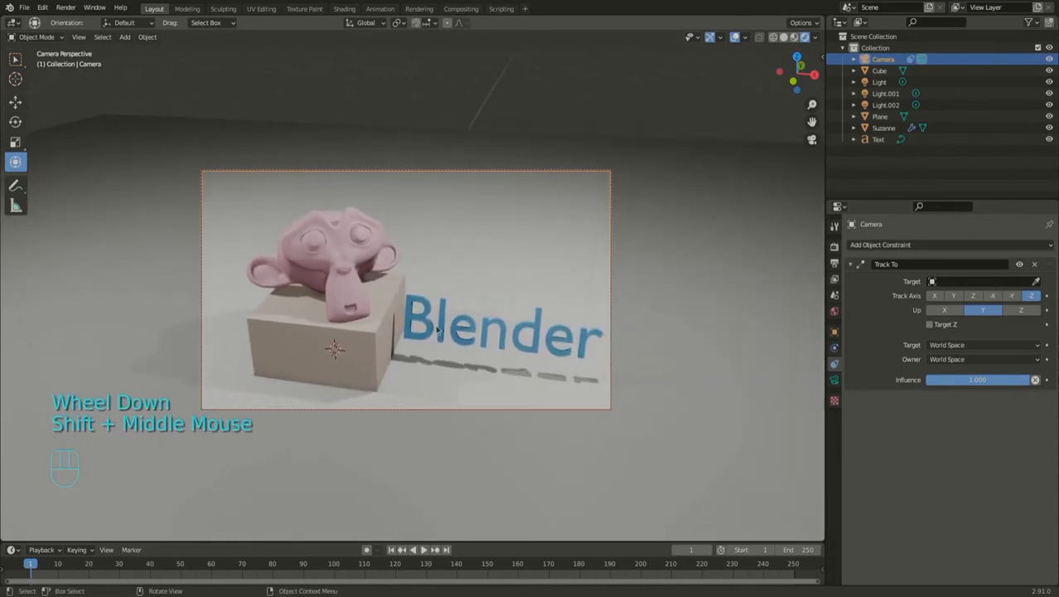
- Leave the camera view and remove the Track To constraint from the camera
{"action": "left_click", "coordinate": [794, 82]}
{"action": "left_click", "coordinate": [791, 85]}
{"action": "middle_click_drag", "start_coordinate": [551, 235], "coordinate": [504, 269]}
{"action": "scroll", "coordinate": [578, 295], "scroll_direction": "down", "scroll_amount": 2}
{"action": "left_click", "coordinate": [1035, 263]}
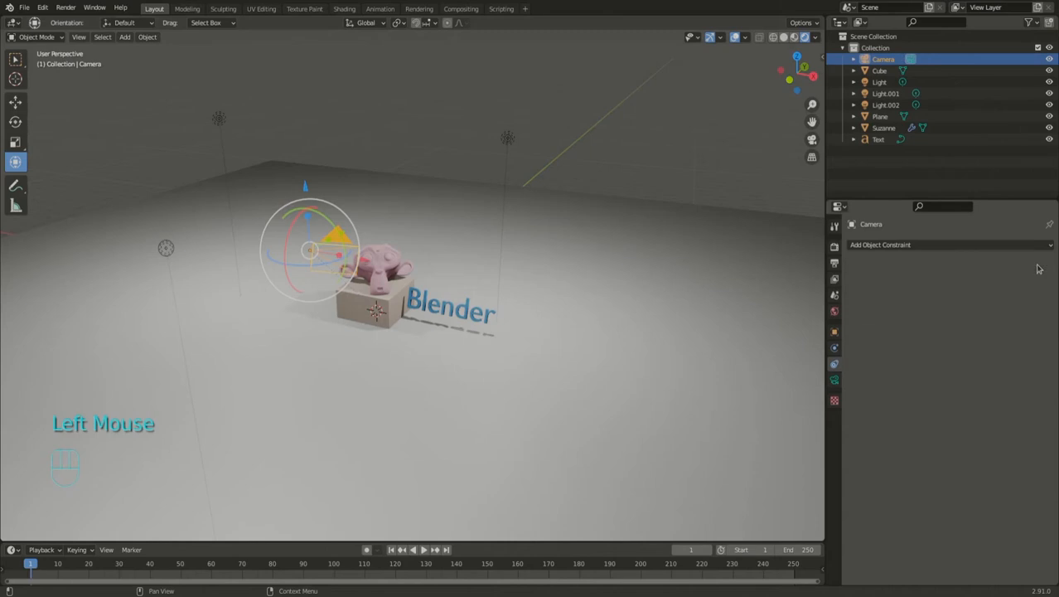
- Check the camera from outside and through its own view, and render the image
{"action": "middle_click_drag", "start_coordinate": [617, 389], "coordinate": [538, 328]}
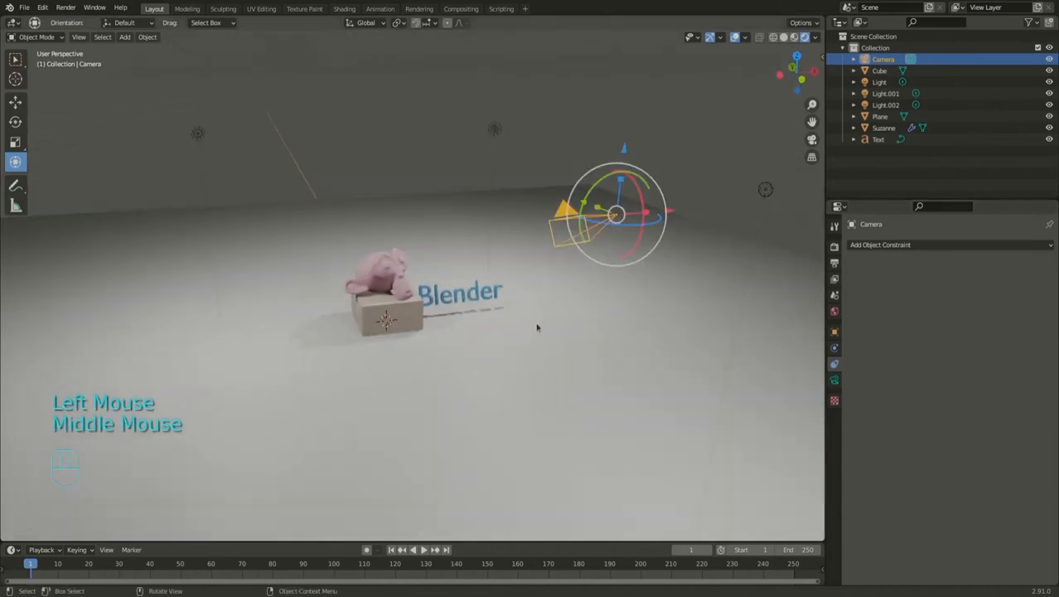
{"action": "scroll", "coordinate": [718, 246], "scroll_direction": "up", "scroll_amount": 2}
{"action": "scroll", "coordinate": [718, 245], "scroll_direction": "down", "scroll_amount": 1}
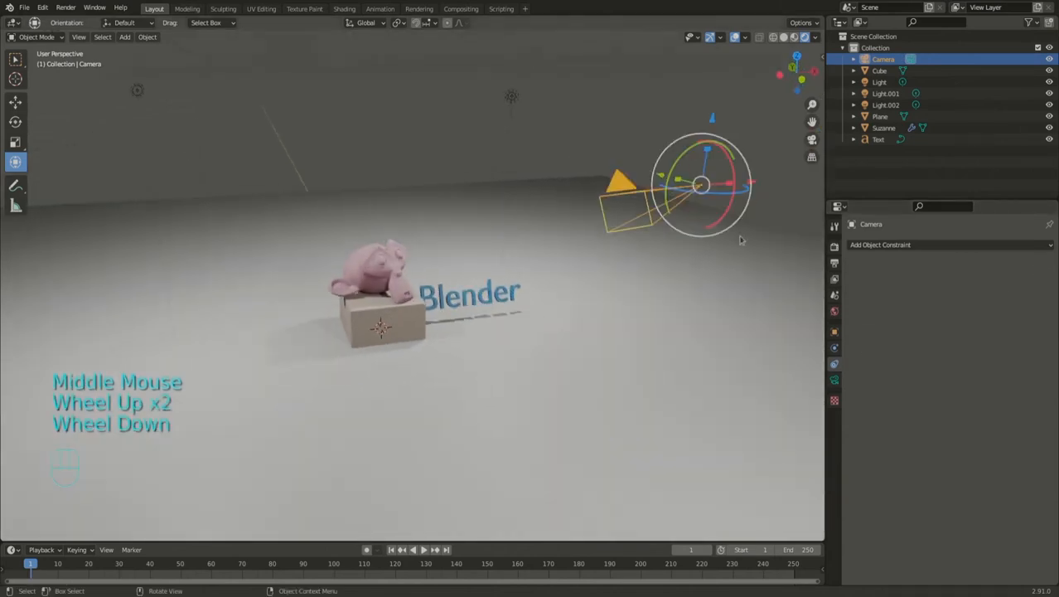
{"action": "key", "text": "KP_0"}
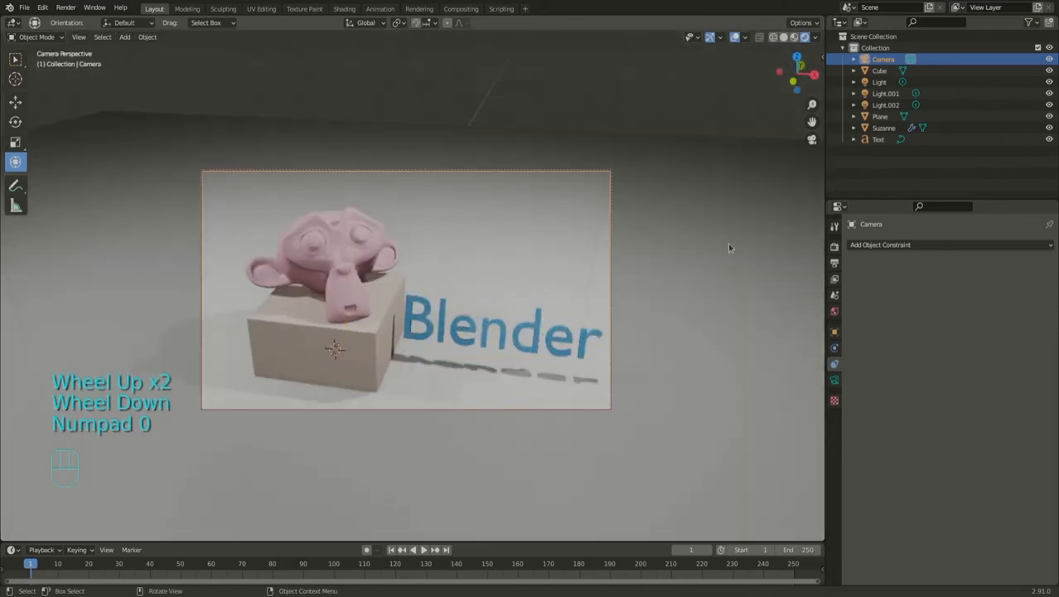
{"action": "key", "text": "F12"}
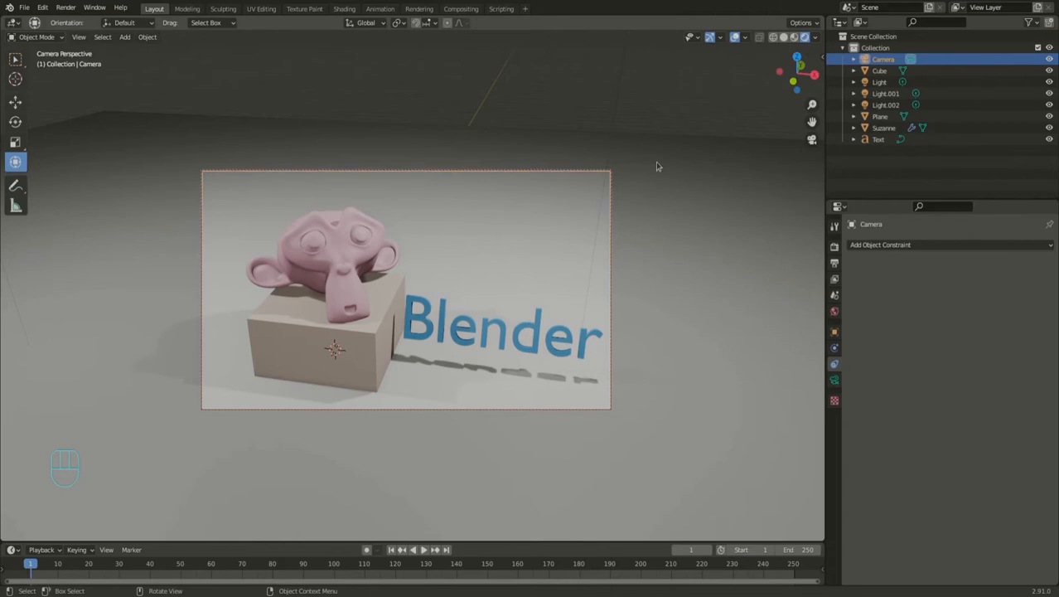
- Disable the Camera to View lock so that navigating the view leaves the camera in place
{"action": "key", "text": "n"}
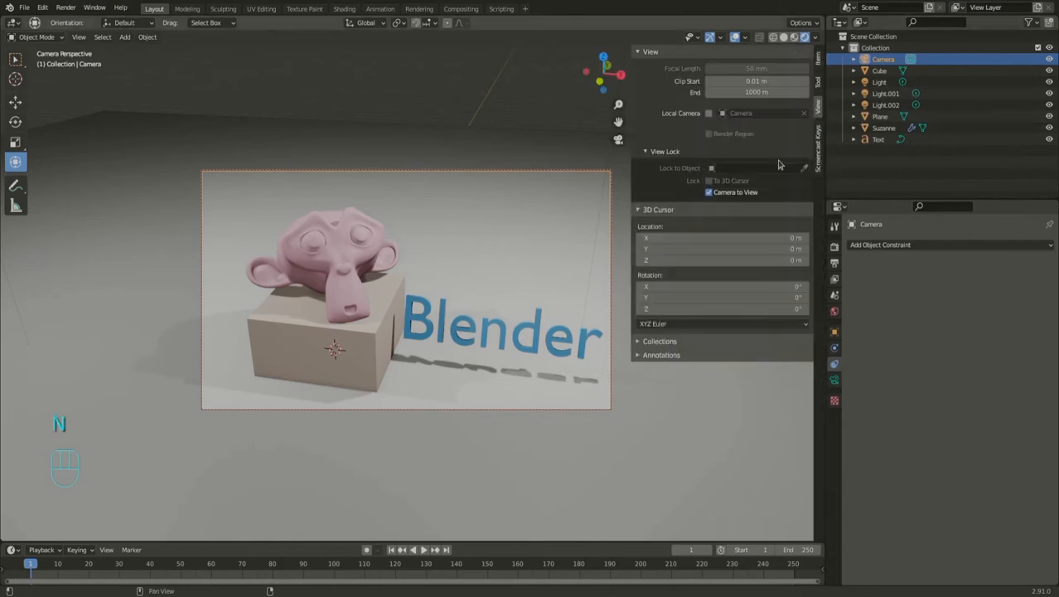
{"action": "left_click", "coordinate": [710, 193]}
{"action": "mouse_move", "coordinate": [399, 136]}
{"action": "middle_mouse_down"}
{"action": "mouse_move", "coordinate": [426, 154]}
{"action": "mouse_move", "coordinate": [392, 152]}
{"action": "middle_mouse_up"}
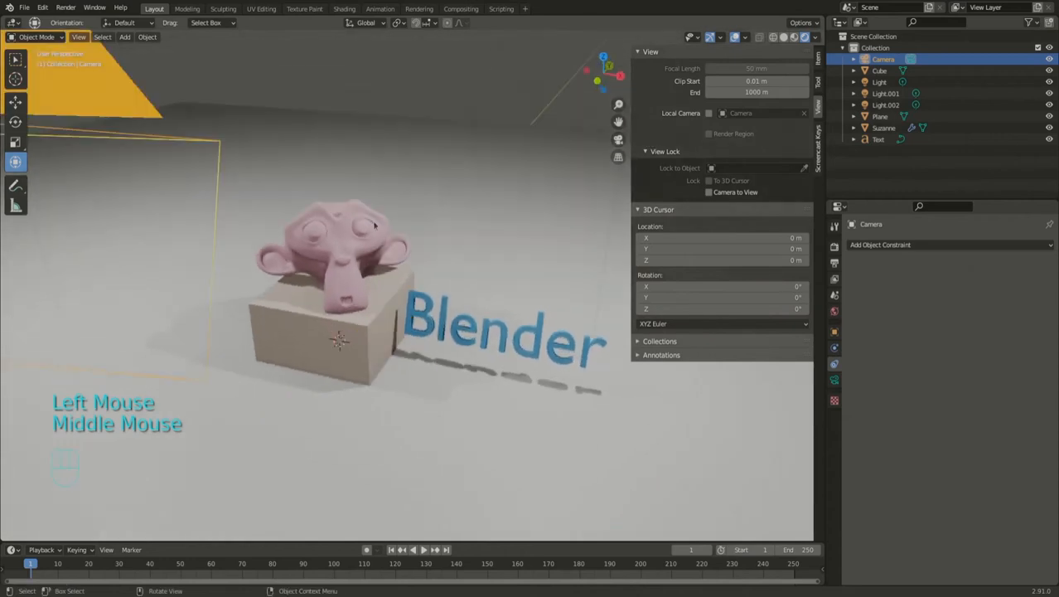
{"action": "key", "text": "n"}
- Examine the camera's position relative to the monkey head and the text from several angles
{"action": "middle_click_drag", "start_coordinate": [434, 222], "coordinate": [412, 237]}
{"action": "key", "text": "KP_0"}
{"action": "scroll", "coordinate": [502, 232], "scroll_direction": "down", "scroll_amount": 2}
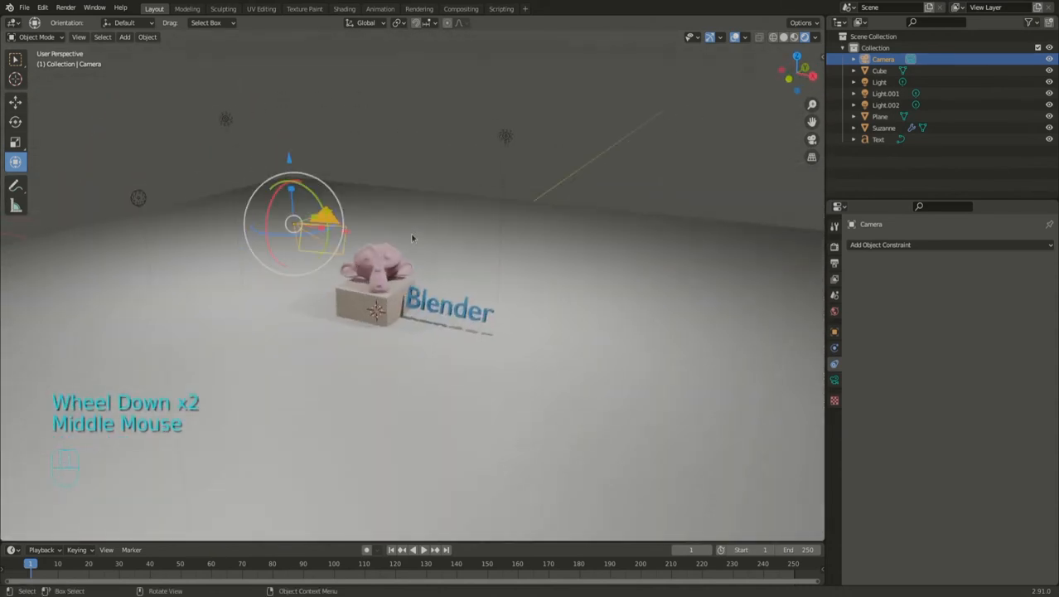
{"action": "scroll", "coordinate": [402, 234], "scroll_direction": "up", "scroll_amount": 1}
{"action": "scroll", "coordinate": [403, 235], "scroll_direction": "up", "scroll_amount": 1}
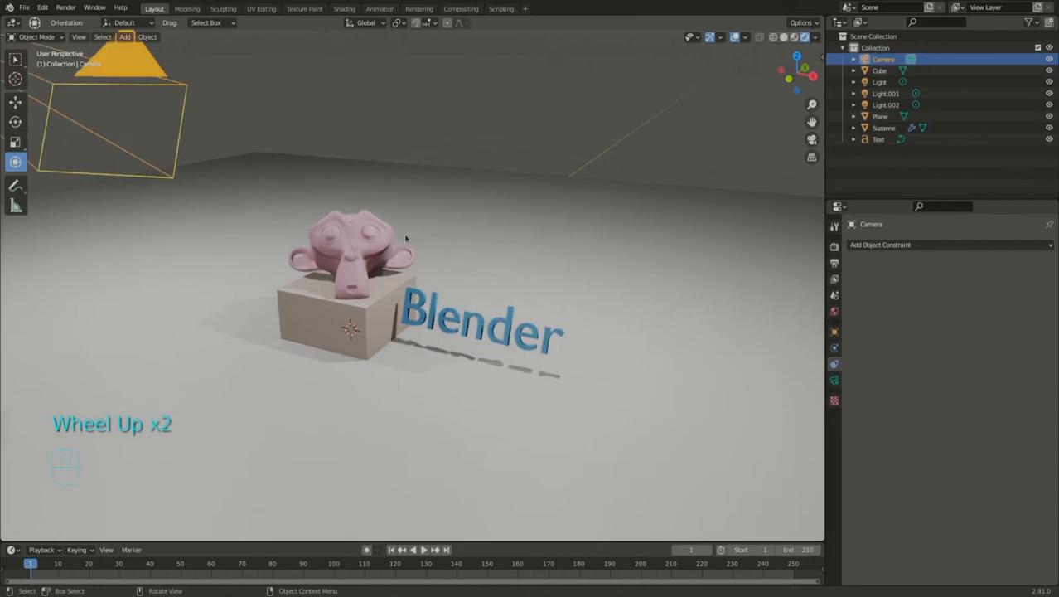
{"action": "scroll", "coordinate": [405, 236], "scroll_direction": "up", "scroll_amount": 1}
{"action": "scroll", "coordinate": [405, 233], "scroll_direction": "down", "scroll_amount": 2}
{"action": "middle_click_drag", "start_coordinate": [409, 227], "coordinate": [444, 233]}
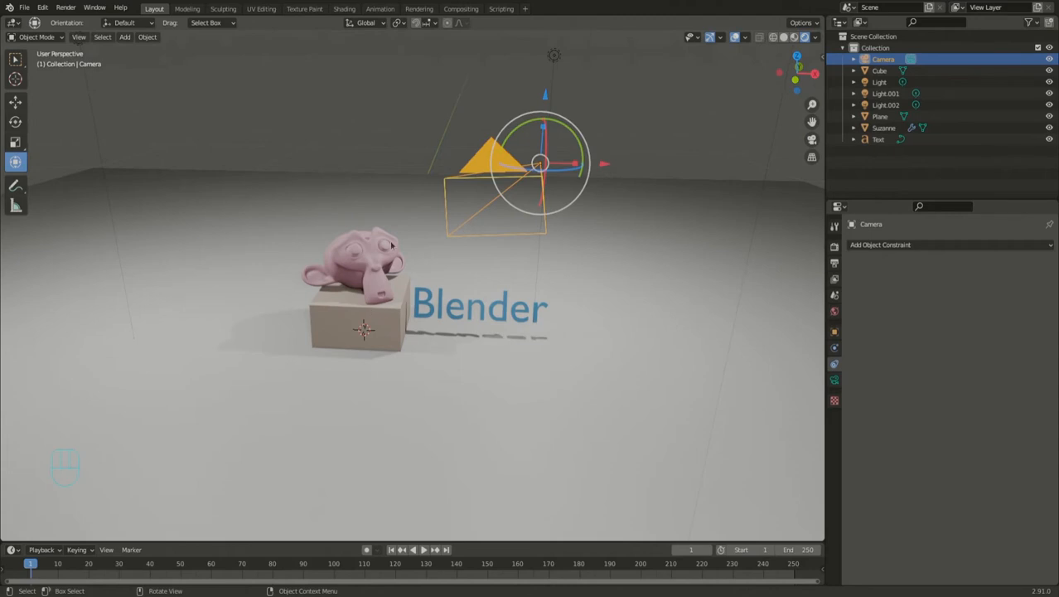
{"action": "middle_click_drag", "start_coordinate": [259, 216], "coordinate": [405, 262]}
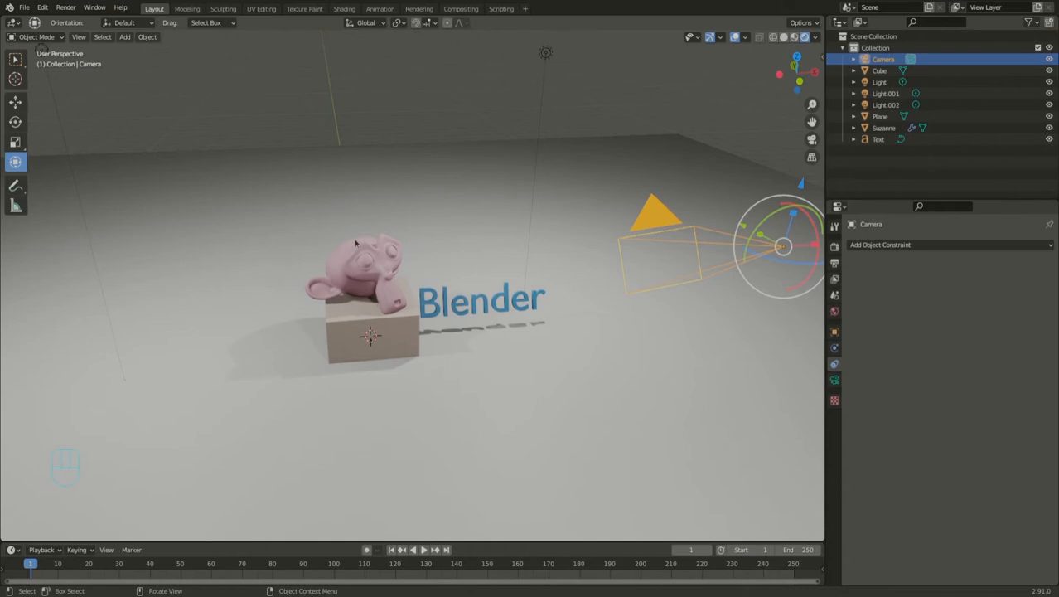
- Add a Plain Axes empty and raise it along Z to sit above the monkey head
{"action": "left_click", "coordinate": [125, 37]}
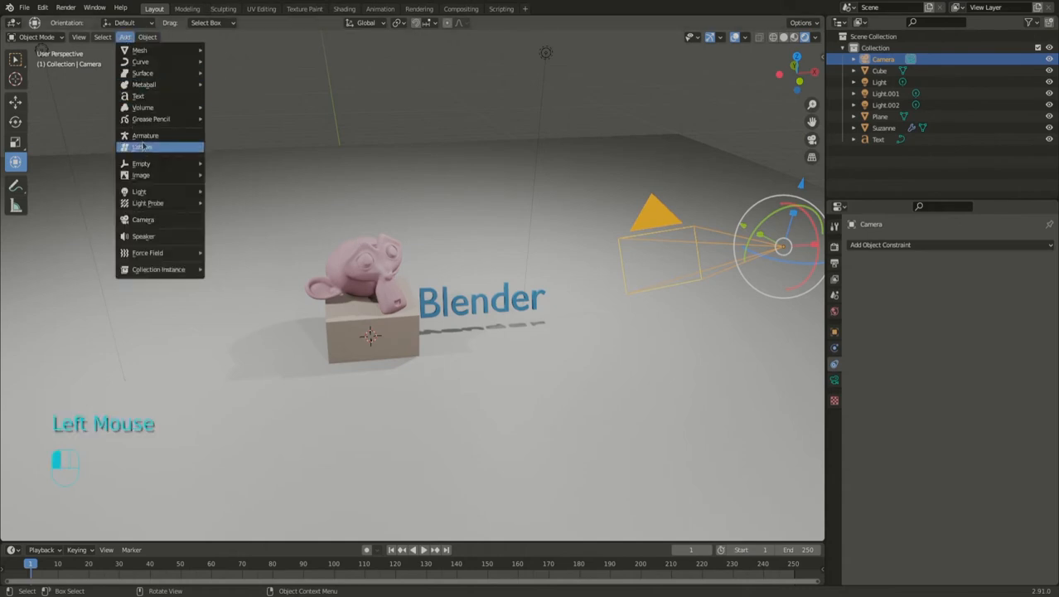
{"action": "mouse_move", "coordinate": [133, 165]}
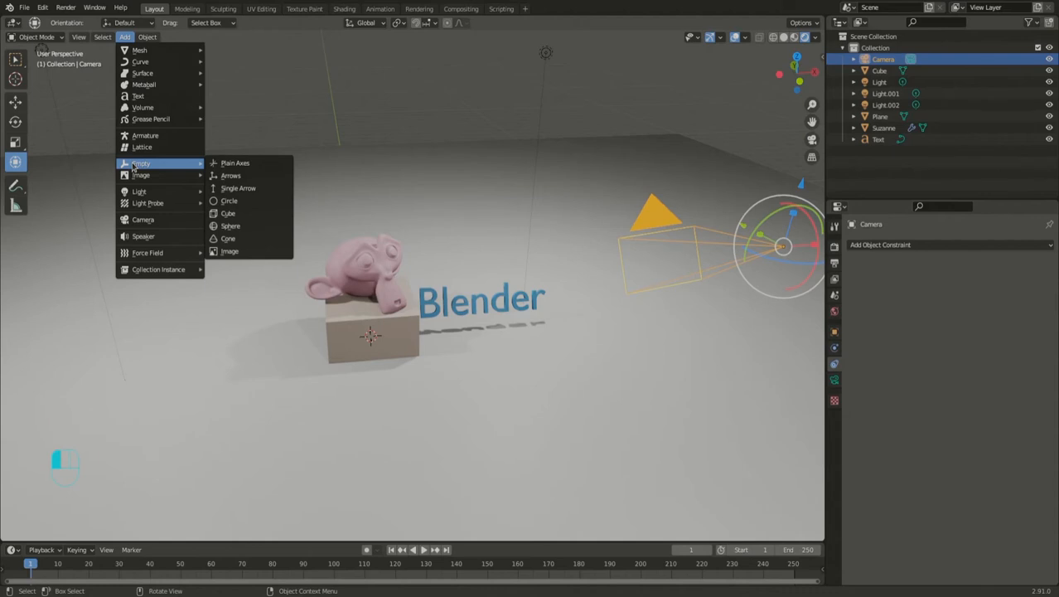
{"action": "left_click", "coordinate": [237, 164]}
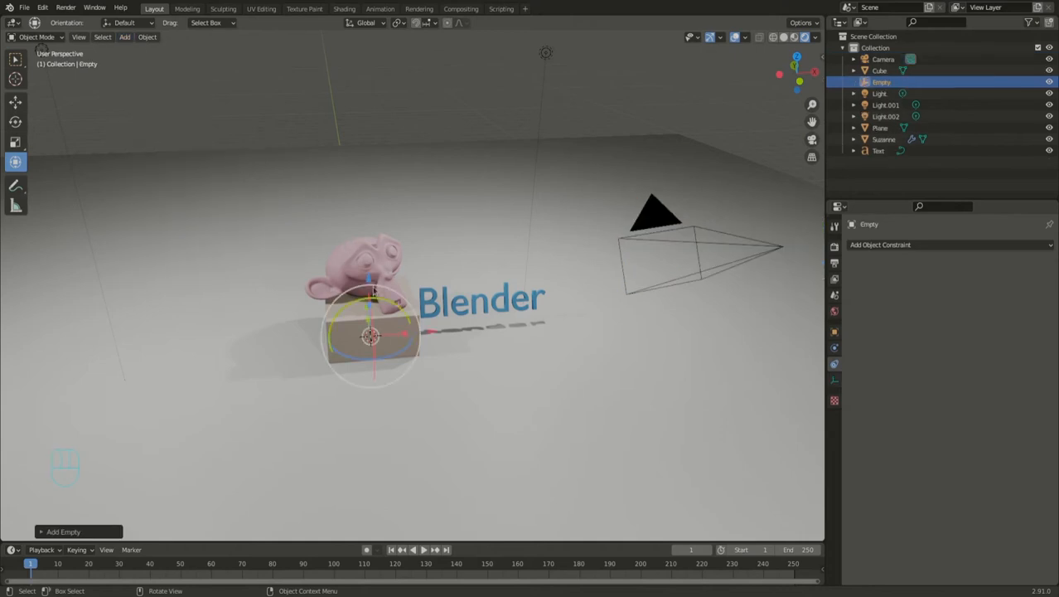
{"action": "left_click_drag", "start_coordinate": [374, 300], "coordinate": [360, 127]}
{"action": "left_click", "coordinate": [494, 166]}
{"action": "mouse_move", "coordinate": [458, 186]}
{"action": "middle_mouse_down"}
{"action": "mouse_move", "coordinate": [494, 193]}
{"action": "mouse_move", "coordinate": [489, 208]}
{"action": "mouse_move", "coordinate": [466, 204]}
{"action": "middle_mouse_up"}
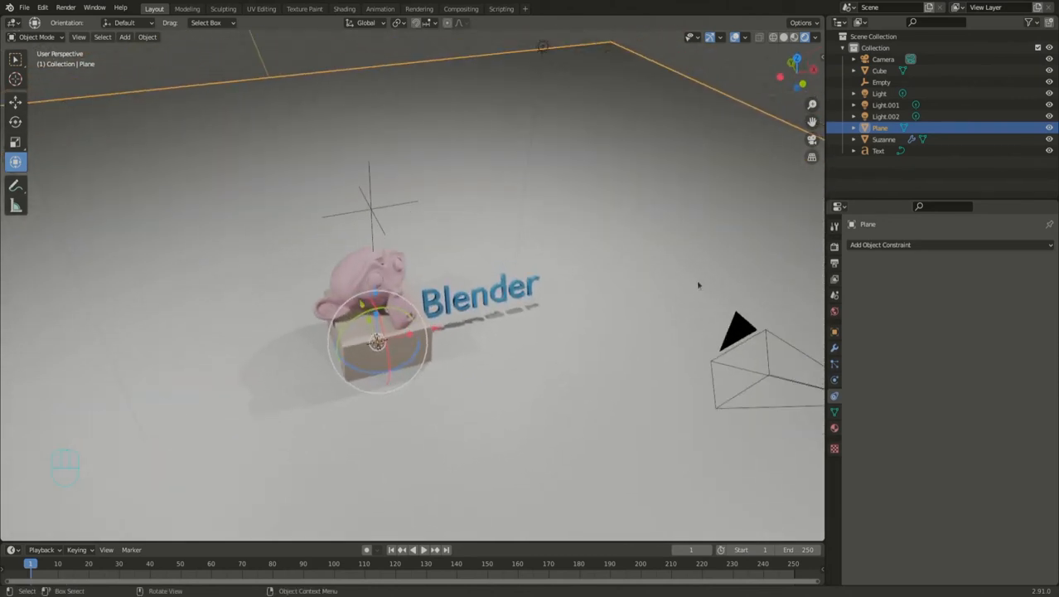
- Rename the empty as Camera_pilote
{"action": "left_click", "coordinate": [880, 83]}
{"action": "double_click", "coordinate": [881, 84]}
{"action": "type", "text": "Camer"}
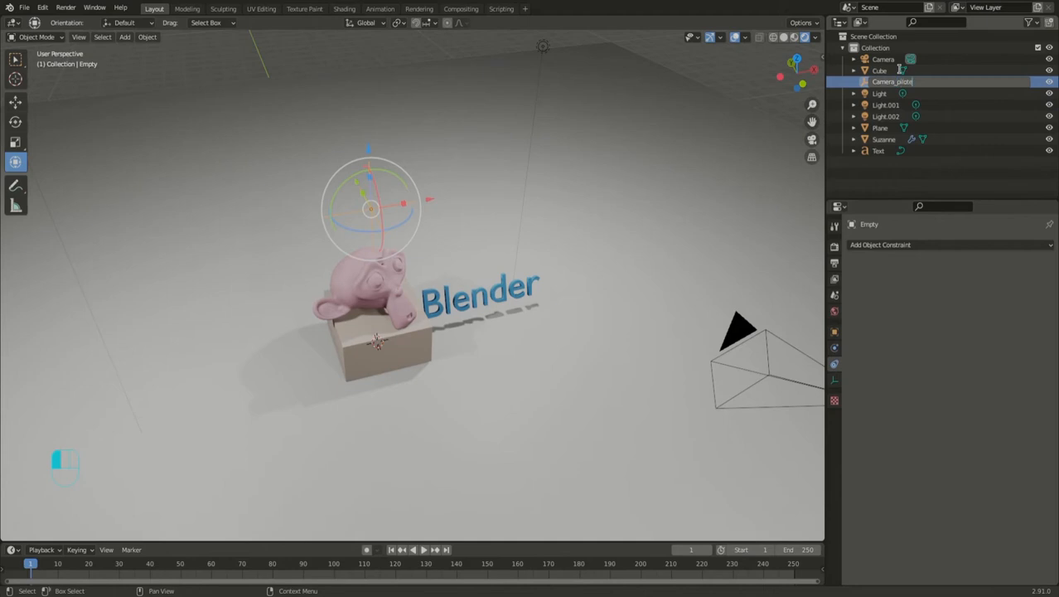
{"action": "type", "text": "a_pilote"}
{"action": "key", "text": "Return"}
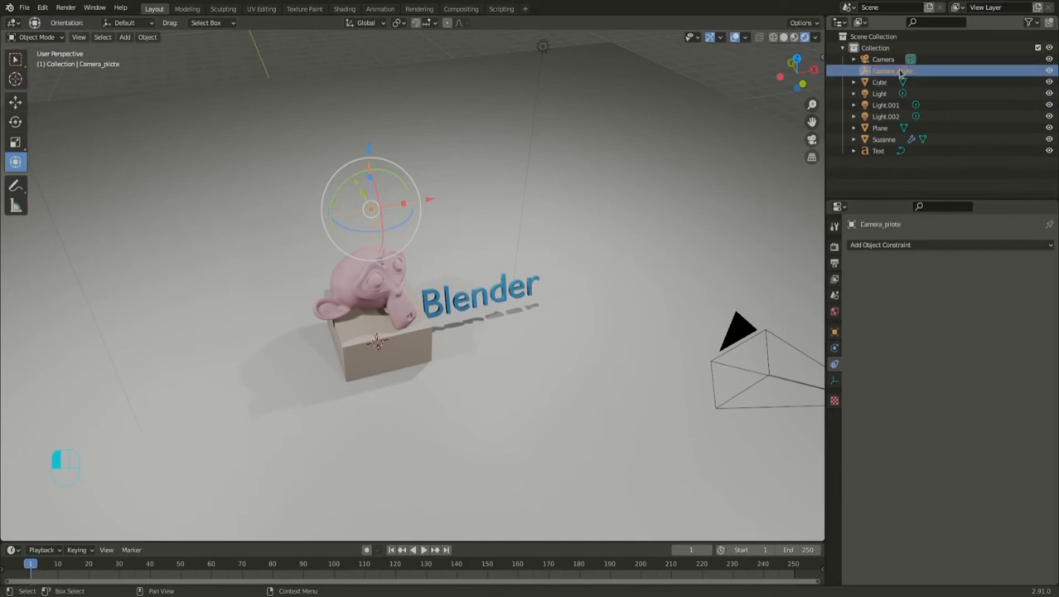
- Parent the camera to the Camera_pilote empty using the Object option, and expand the empty's hierarchy in the outliner
{"action": "scroll", "coordinate": [485, 290], "scroll_direction": "down", "scroll_amount": 2}
{"action": "middle_click_drag", "start_coordinate": [424, 282], "coordinate": [496, 231]}
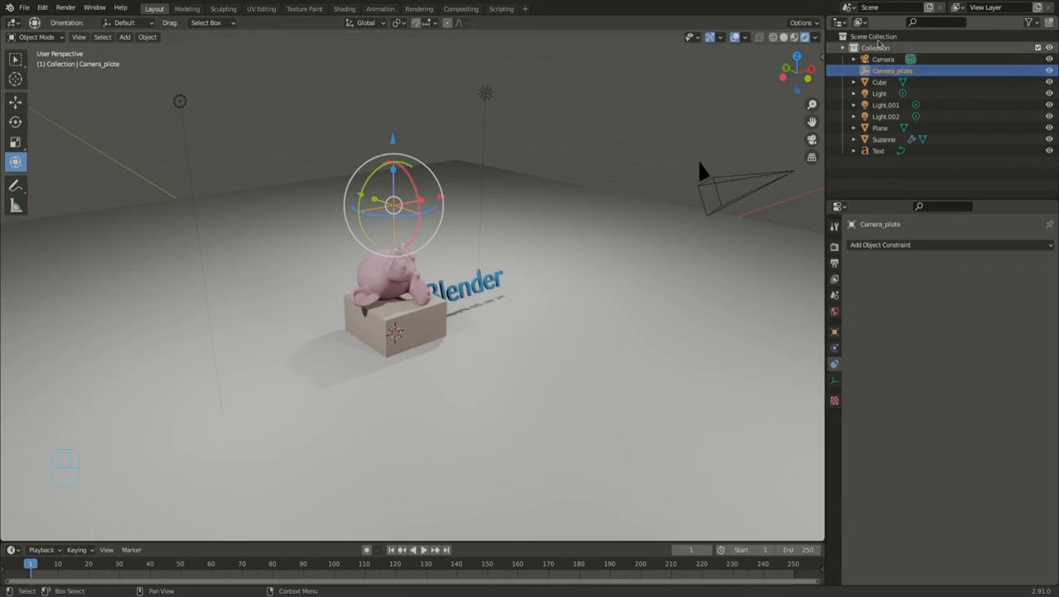
{"action": "left_click", "coordinate": [740, 186]}
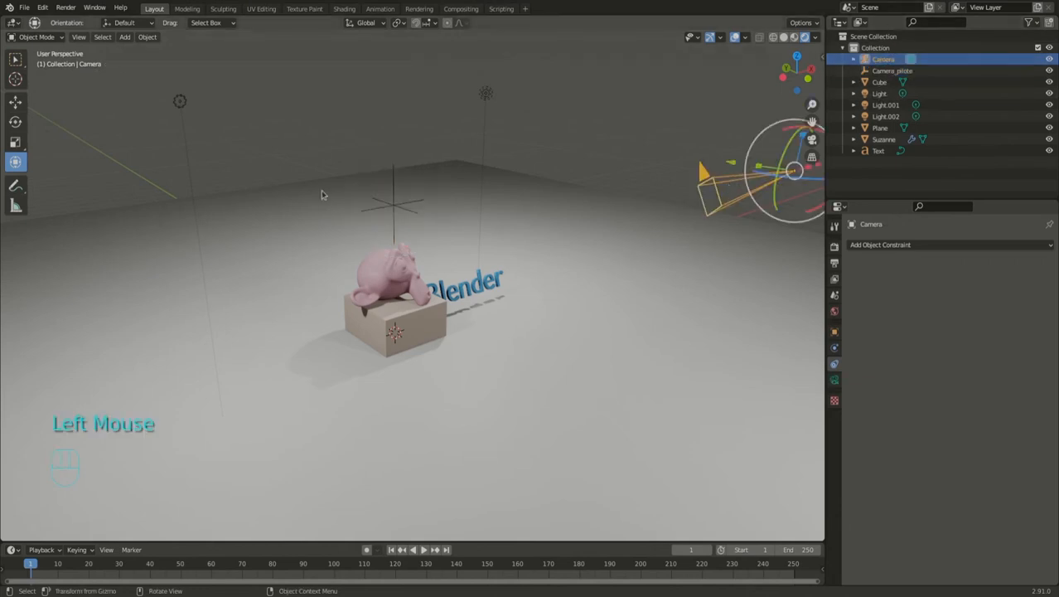
{"action": "key", "text": "shift"}
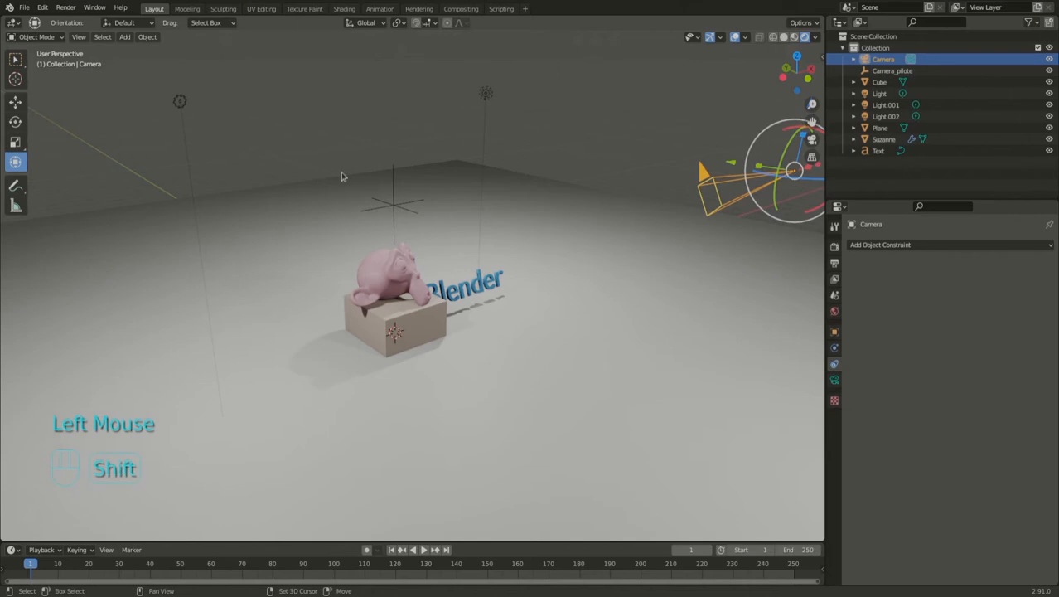
{"action": "left_click", "coordinate": [394, 181], "text": "shift"}
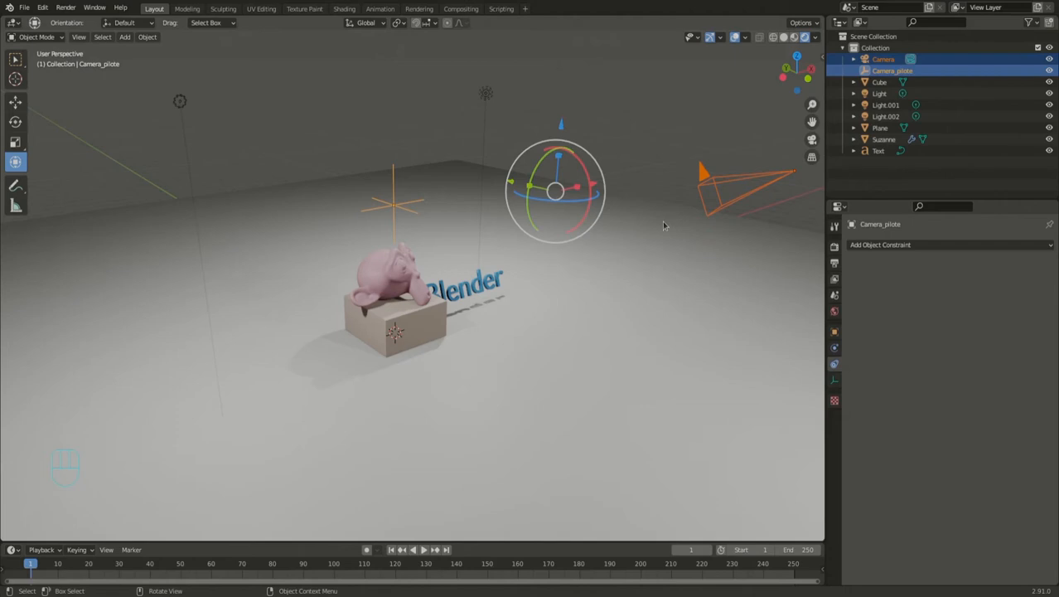
{"action": "key", "text": "ctrl+p"}
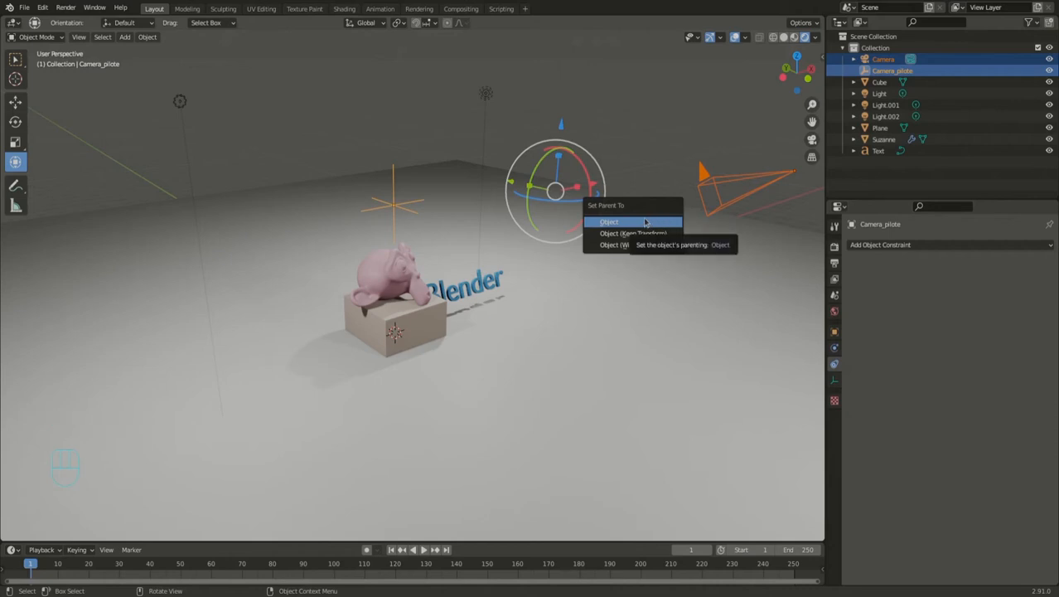
{"action": "left_click", "coordinate": [643, 224]}
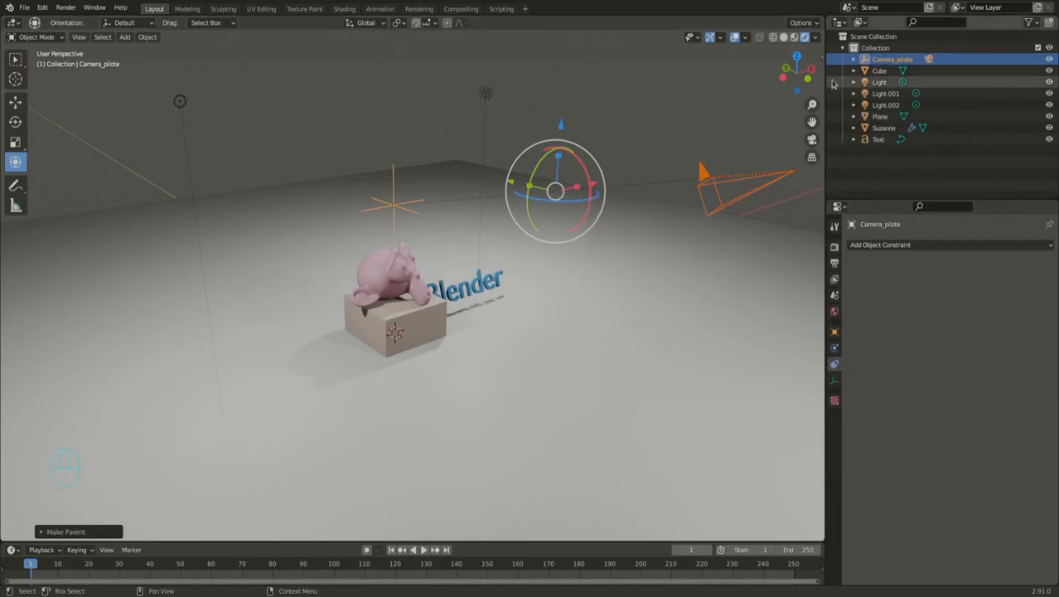
{"action": "left_click", "coordinate": [854, 61]}
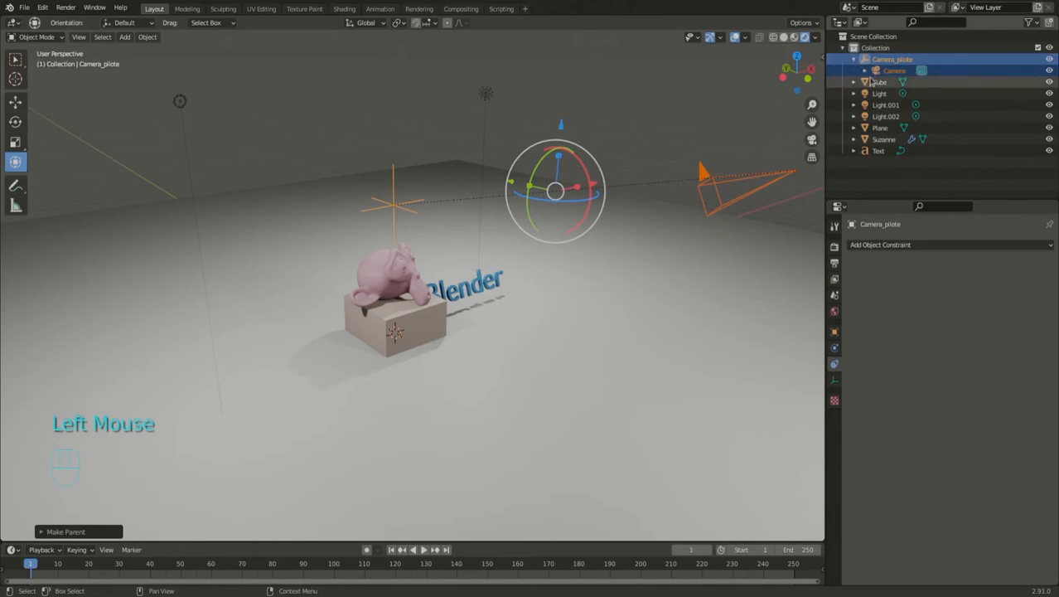
- Try rotating the Camera_pilote empty with its parented camera, and undo the rotation
{"action": "left_click", "coordinate": [394, 187]}
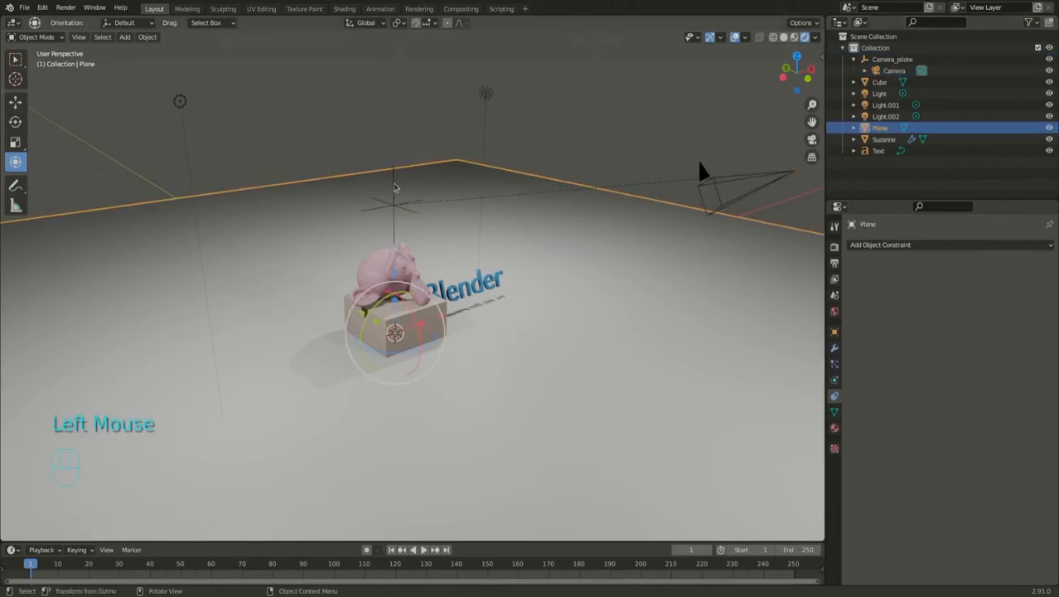
{"action": "double_click", "coordinate": [395, 204]}
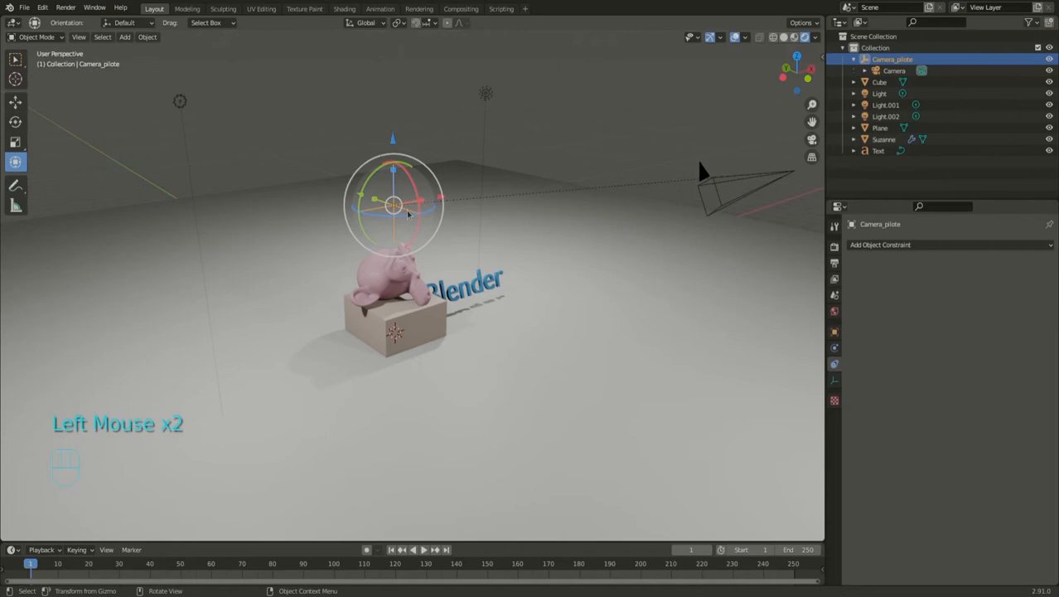
{"action": "left_click_drag", "start_coordinate": [408, 213], "coordinate": [381, 286]}
{"action": "left_click_drag", "start_coordinate": [349, 289], "coordinate": [457, 313]}
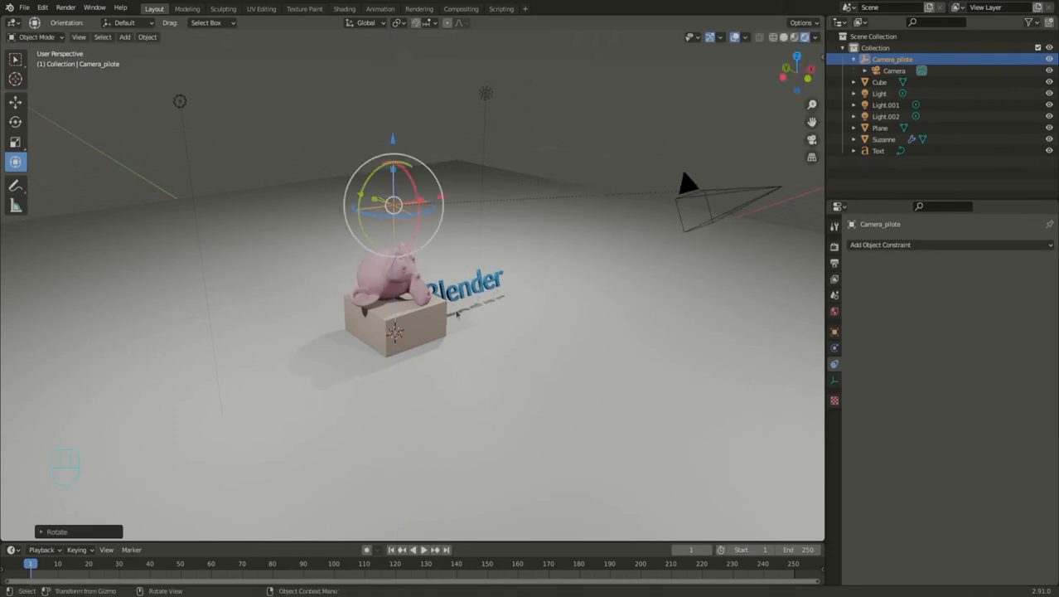
{"action": "key", "text": "ctrl+z"}
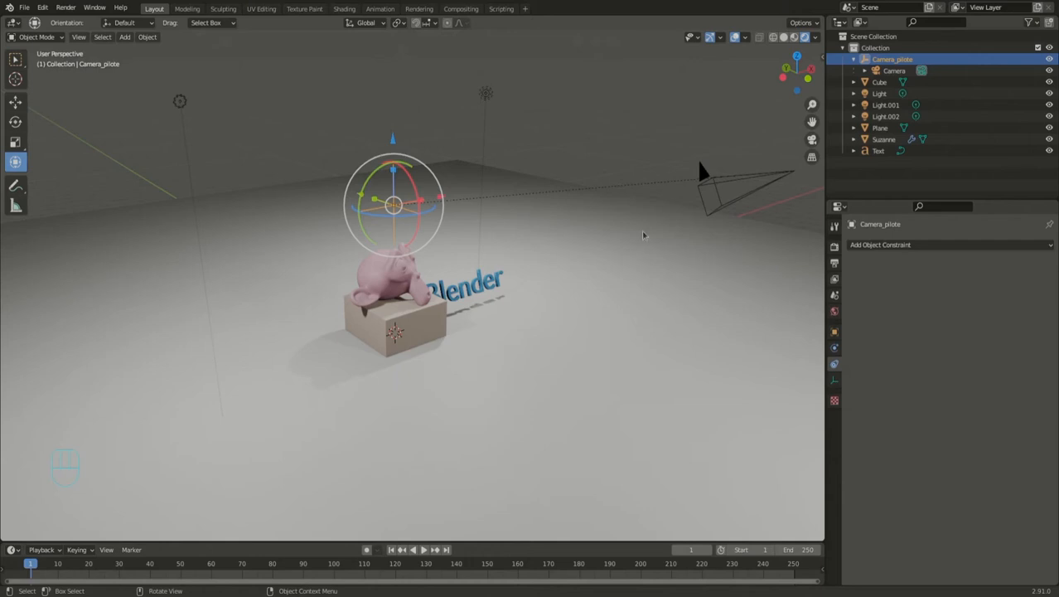
- Add a Track To constraint to the camera with Camera_pilote as its target
{"action": "left_click", "coordinate": [707, 205]}
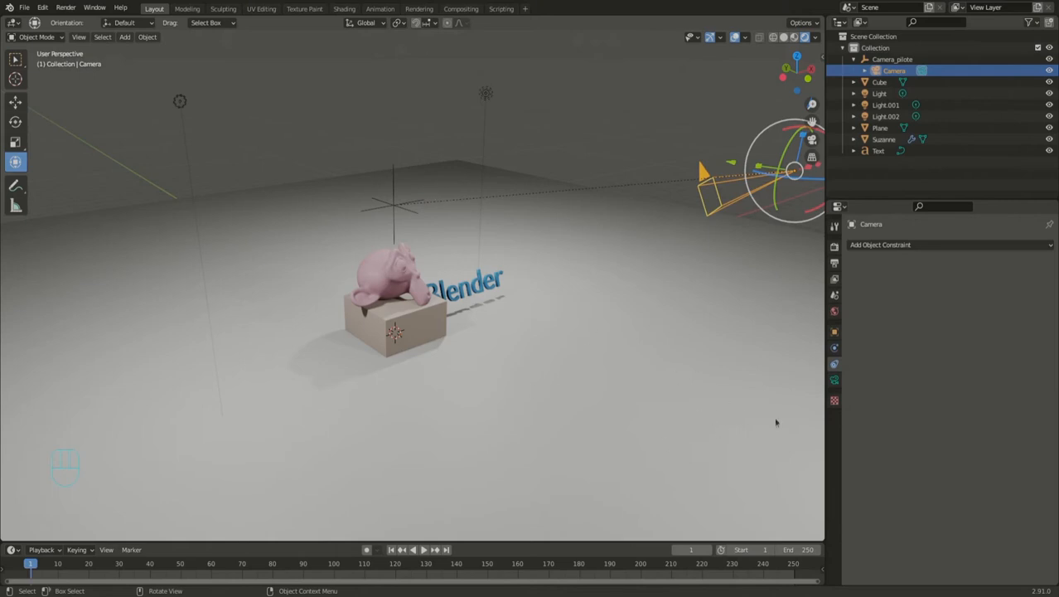
{"action": "left_click", "coordinate": [833, 368]}
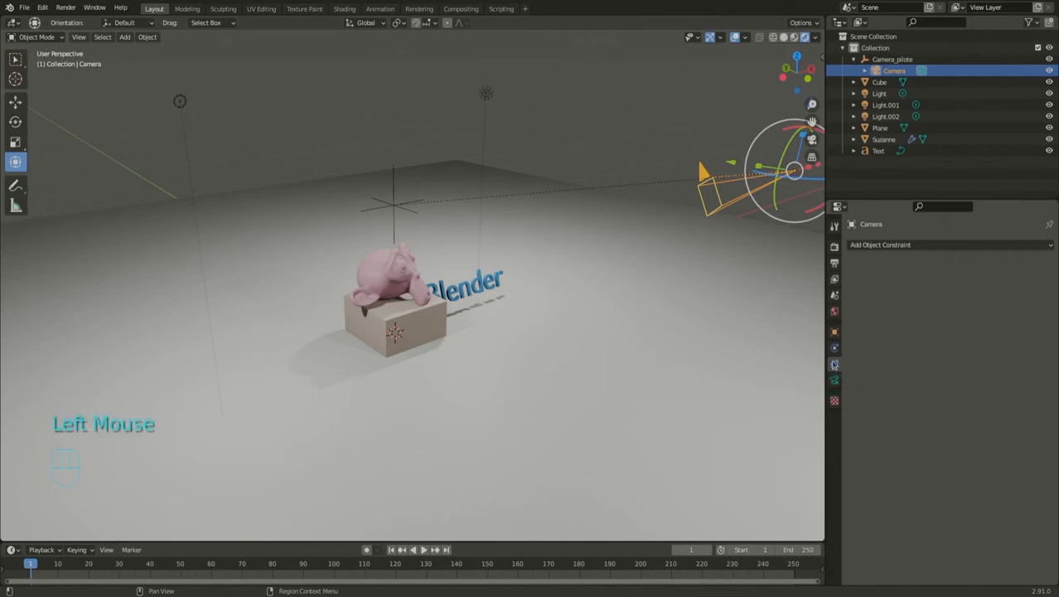
{"action": "left_click", "coordinate": [879, 246]}
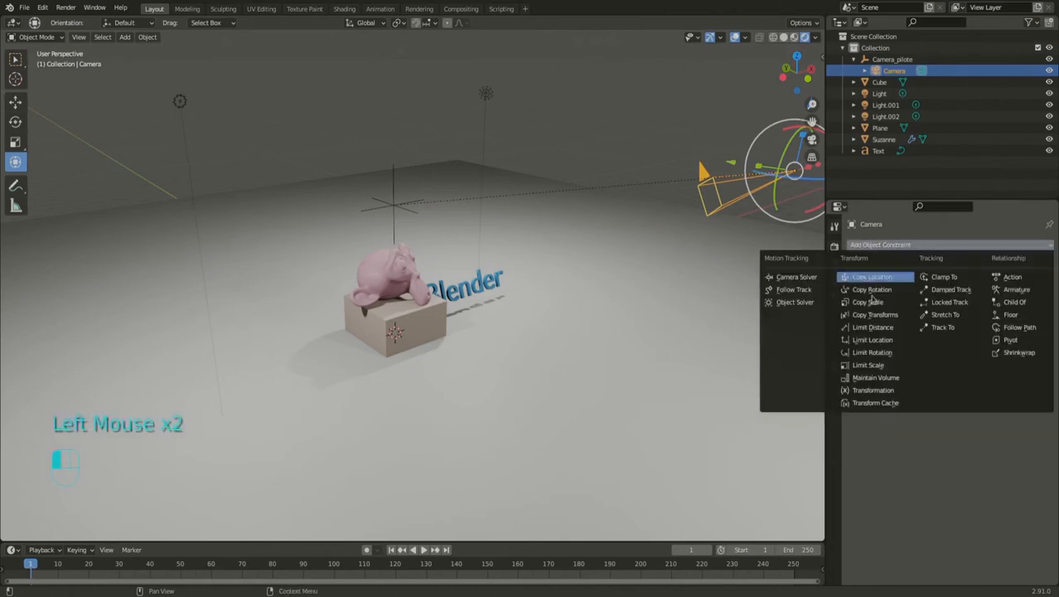
{"action": "left_click", "coordinate": [936, 328]}
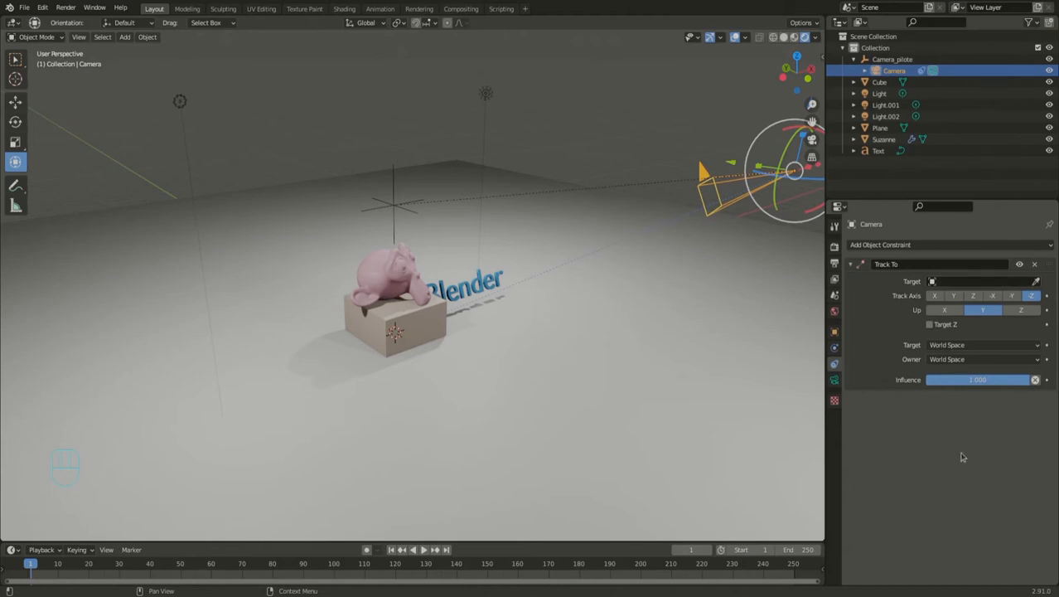
{"action": "left_click", "coordinate": [950, 284]}
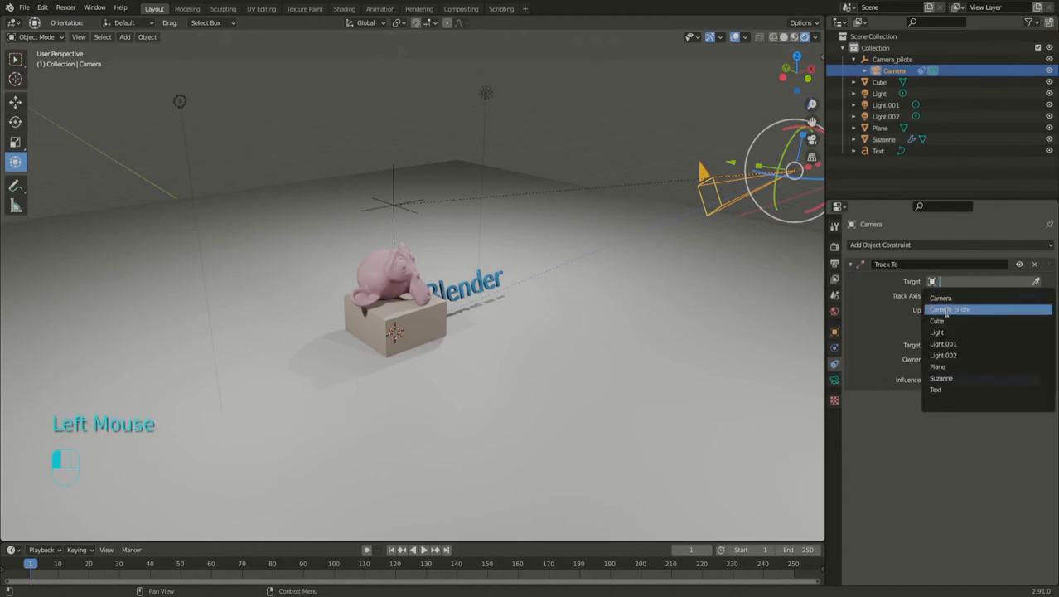
{"action": "left_click", "coordinate": [947, 310]}
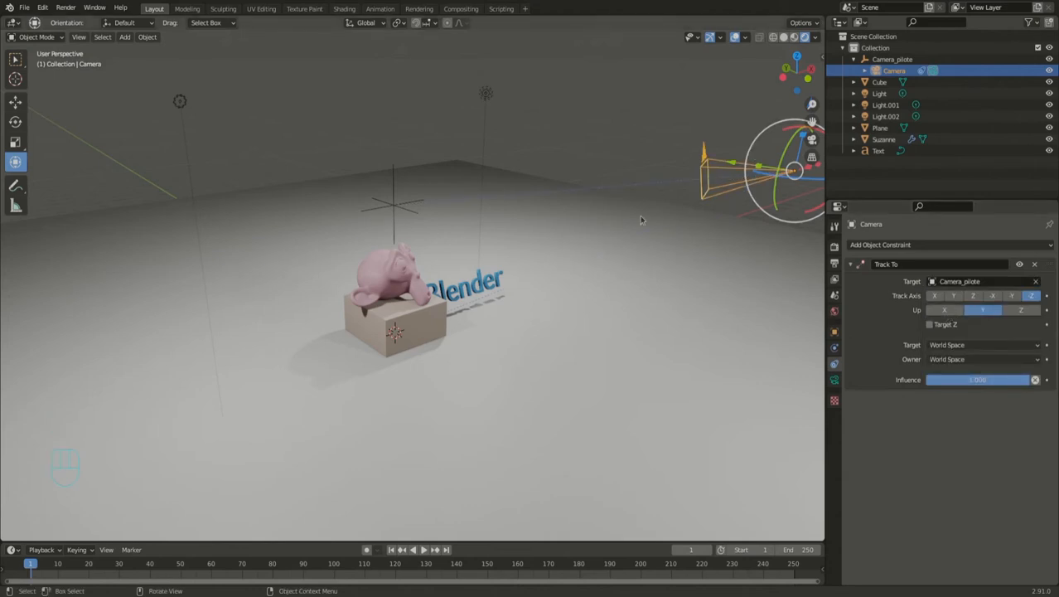
- Switch to the Select Box tool and move the camera freely around the scene, placing it closer to the empty and behind the text
{"action": "scroll", "coordinate": [641, 220], "scroll_direction": "down", "scroll_amount": 1}
{"action": "middle_click_drag", "start_coordinate": [633, 241], "coordinate": [619, 251]}
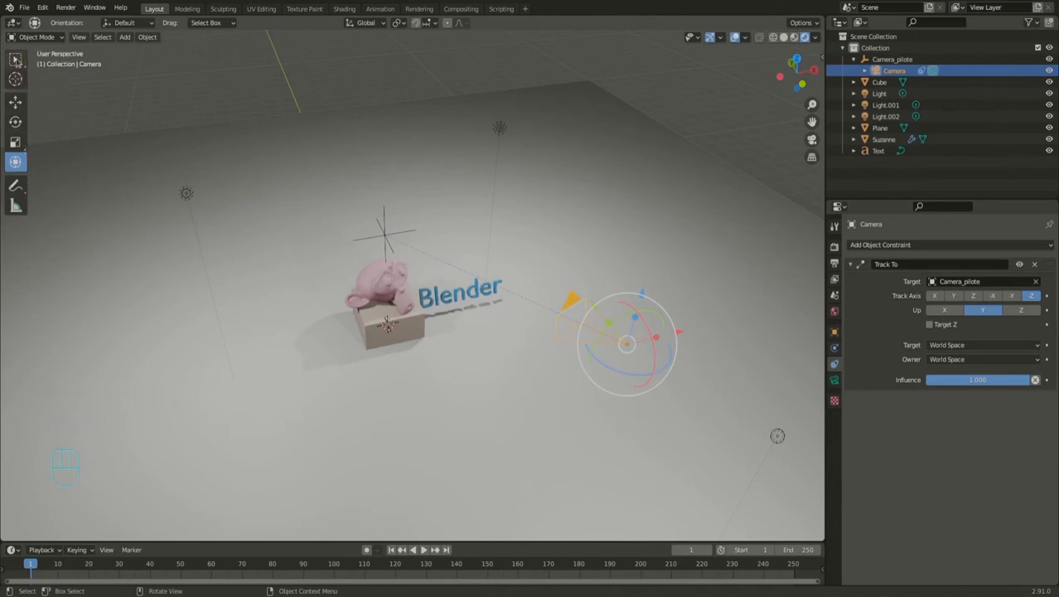
{"action": "left_click", "coordinate": [17, 59]}
{"action": "scroll", "coordinate": [588, 374], "scroll_direction": "up", "scroll_amount": 2}
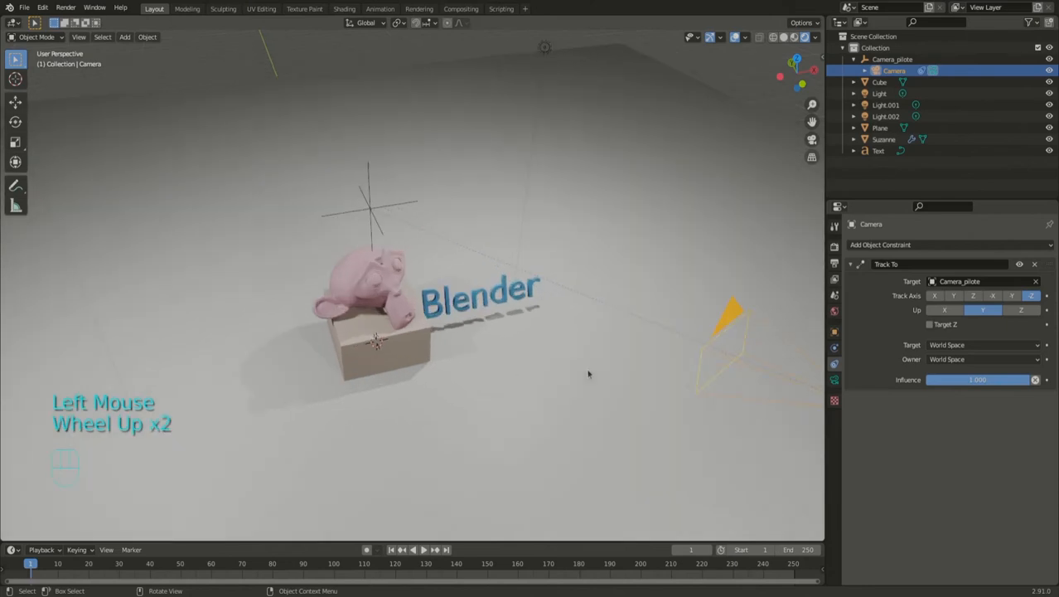
{"action": "left_click", "coordinate": [739, 397]}
{"action": "scroll", "coordinate": [739, 397], "scroll_direction": "down", "scroll_amount": 1}
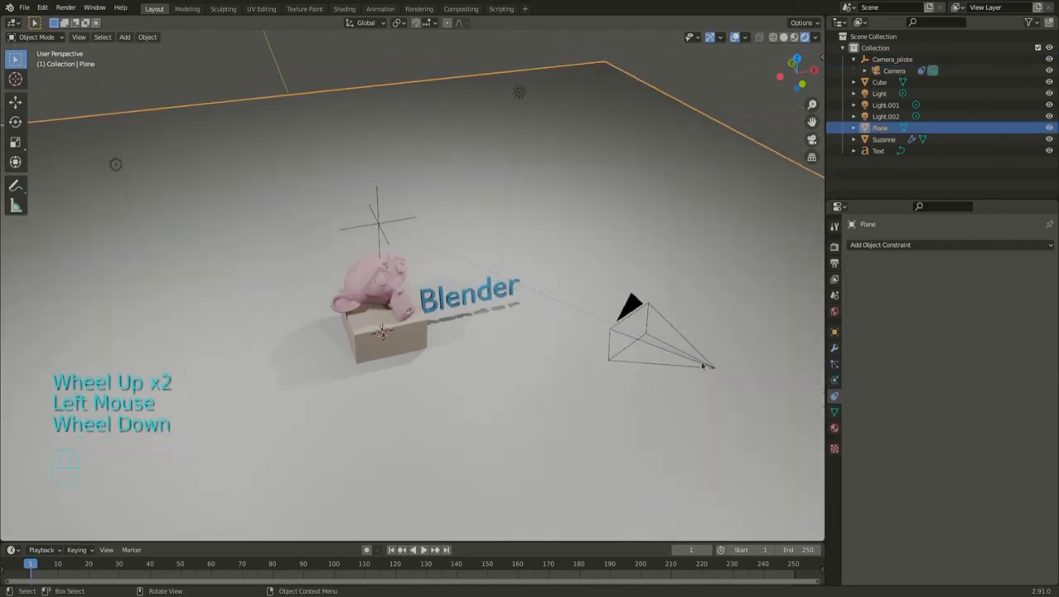
{"action": "left_click", "coordinate": [701, 365]}
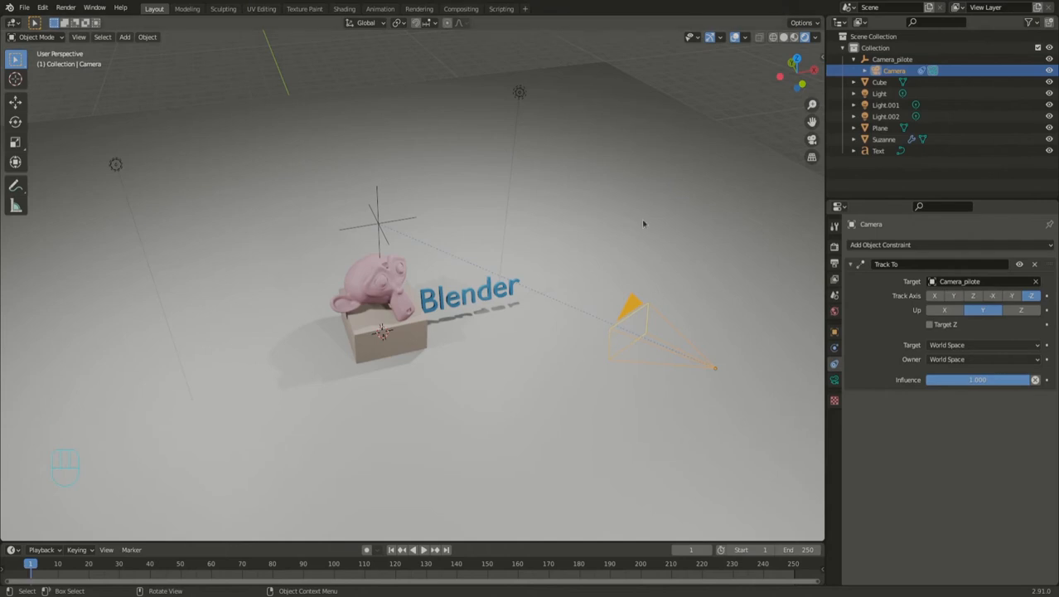
{"action": "key", "text": "g"}
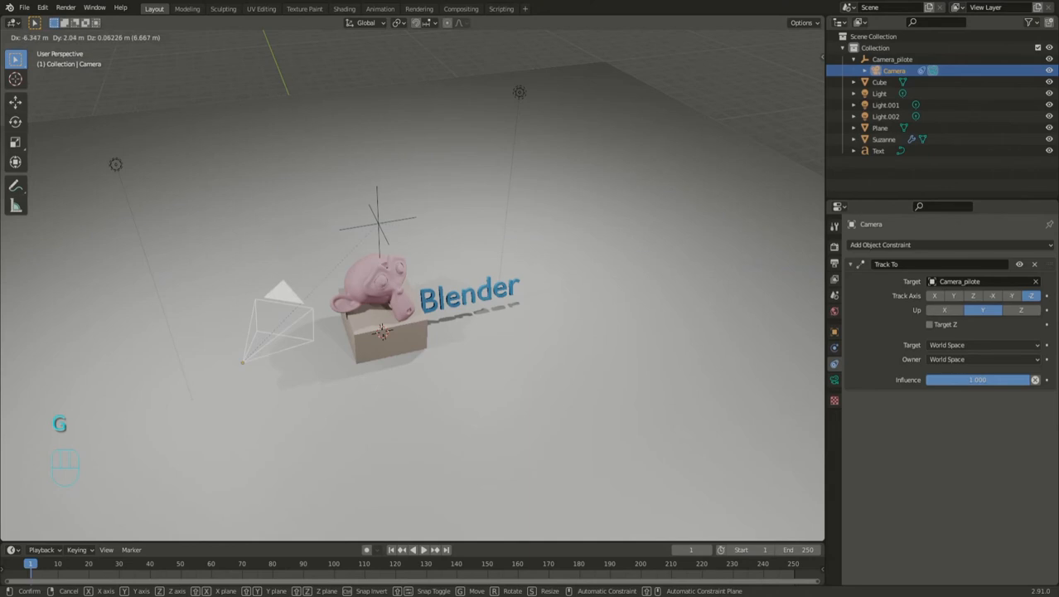
{"action": "left_click", "coordinate": [295, 167]}
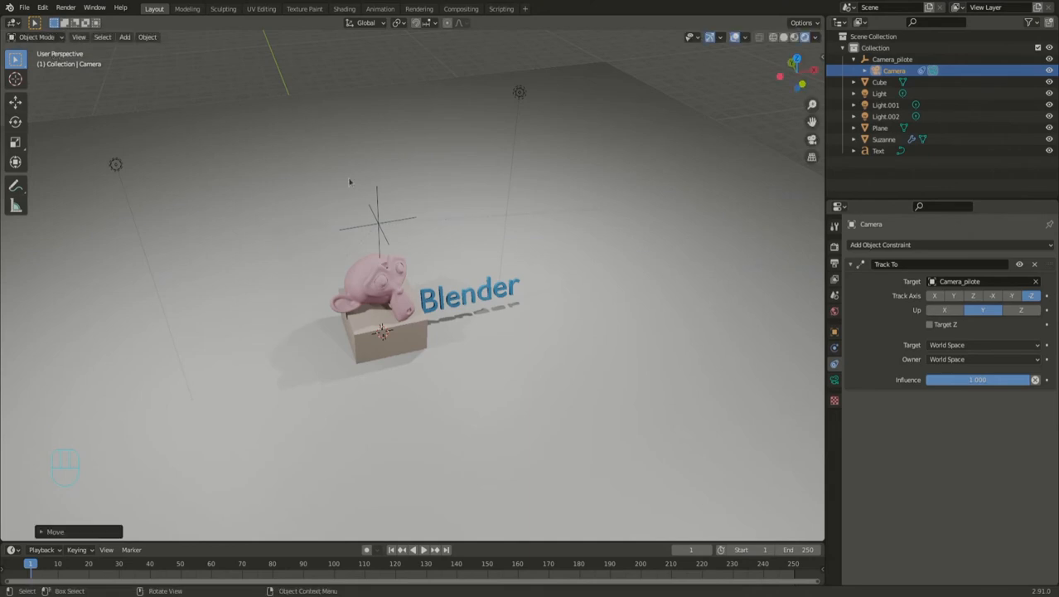
{"action": "scroll", "coordinate": [363, 202], "scroll_direction": "down", "scroll_amount": 2}
{"action": "key", "text": "g"}
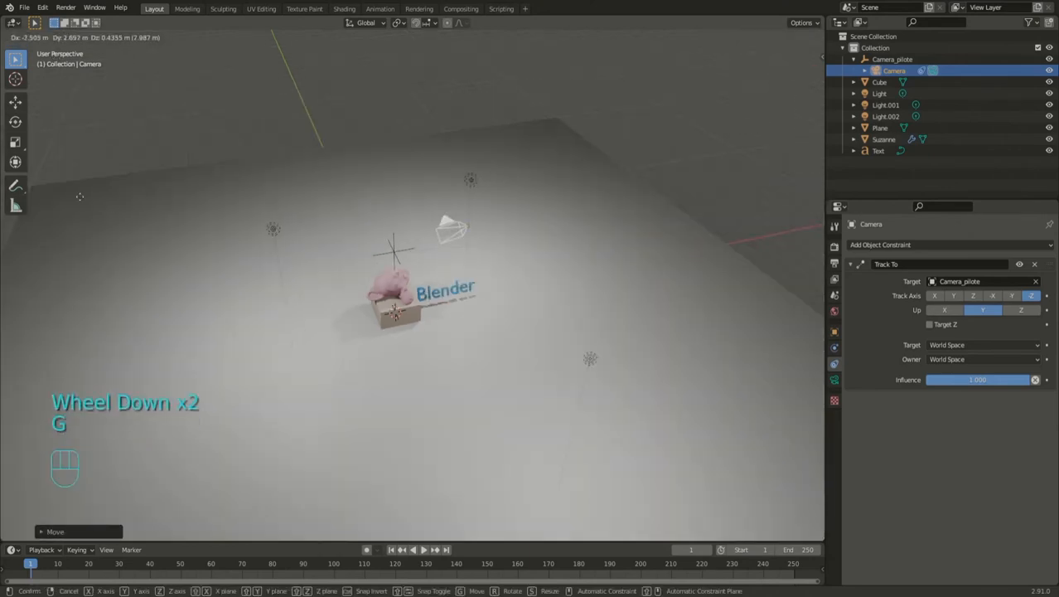
{"action": "left_click", "coordinate": [146, 282]}
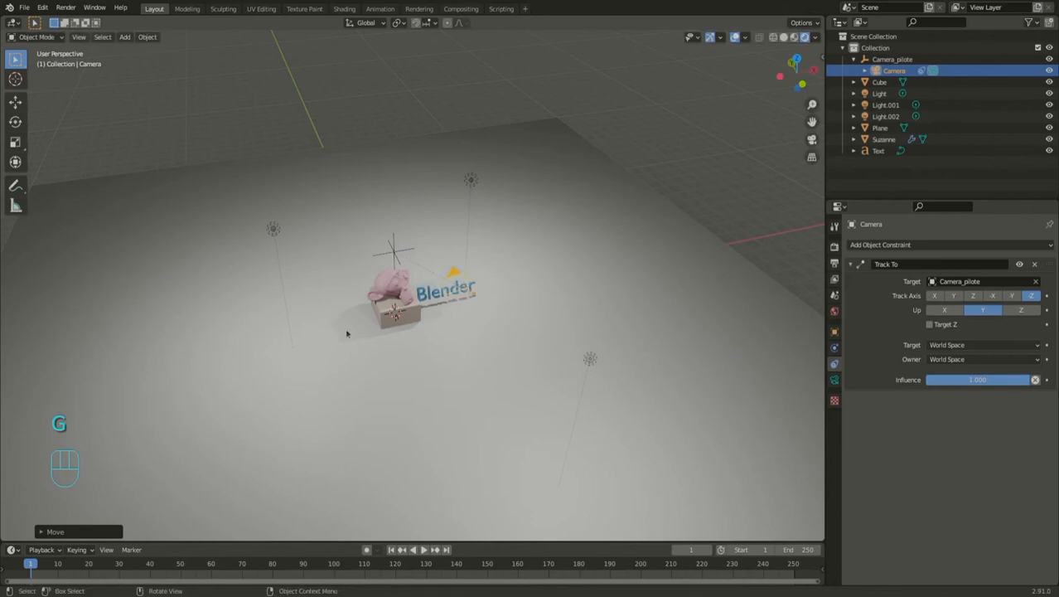
- Try rotating the Camera_pilote empty about the global Z axis
{"action": "scroll", "coordinate": [346, 334], "scroll_direction": "up", "scroll_amount": 2}
{"action": "middle_click_drag", "start_coordinate": [375, 335], "coordinate": [390, 255]}
{"action": "scroll", "coordinate": [390, 255], "scroll_direction": "up", "scroll_amount": 1}
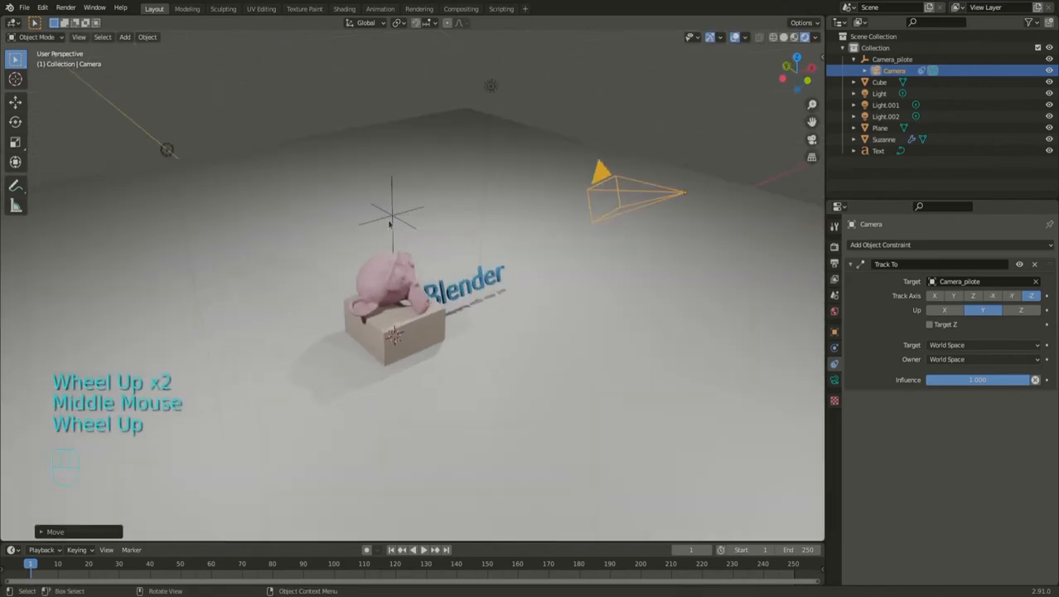
{"action": "left_click", "coordinate": [389, 222]}
{"action": "left_click", "coordinate": [388, 218]}
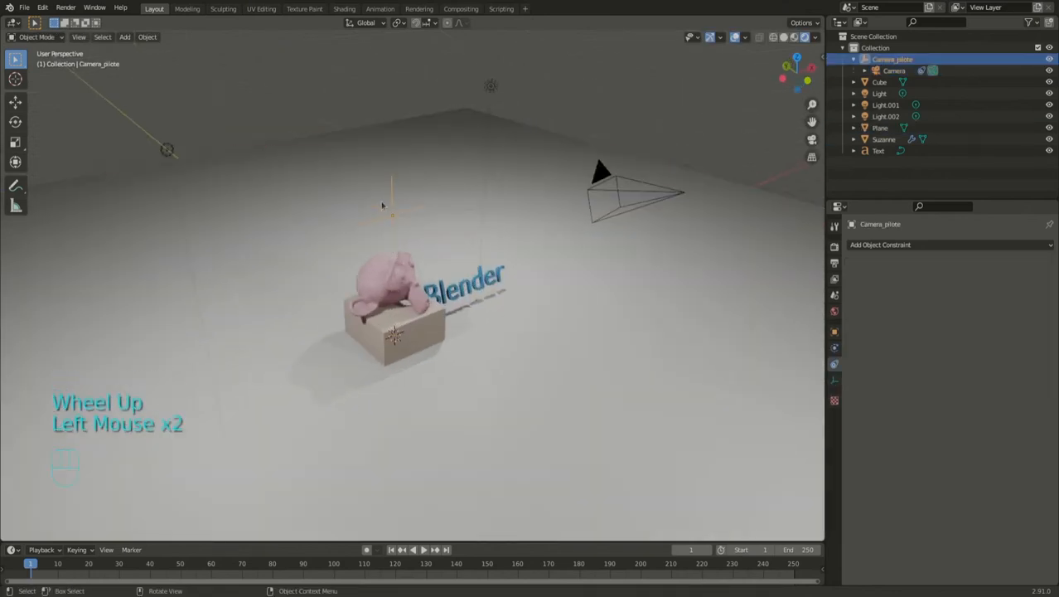
{"action": "key", "text": "r"}
{"action": "key", "text": "z"}
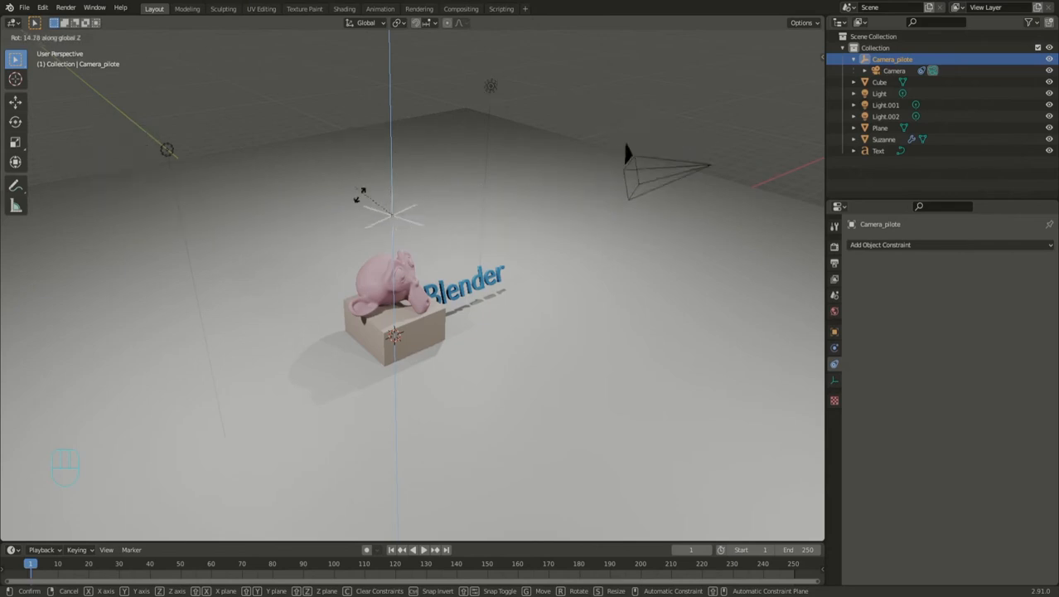
{"action": "right_click", "coordinate": [400, 207]}
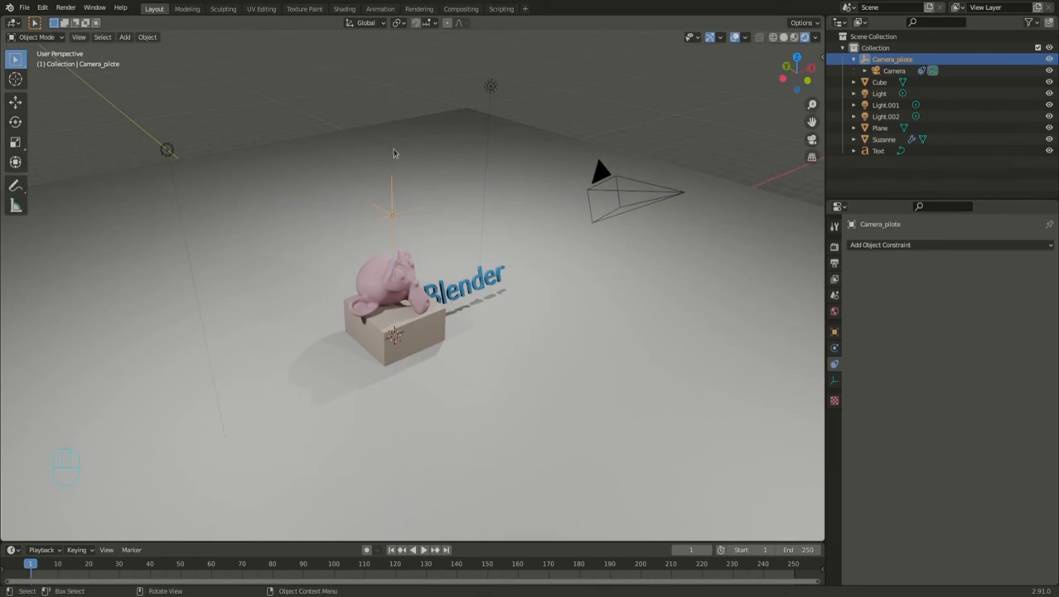
- Show the object transform properties of Camera_pilote and switch to the Animation workspace
{"action": "left_click", "coordinate": [834, 331]}
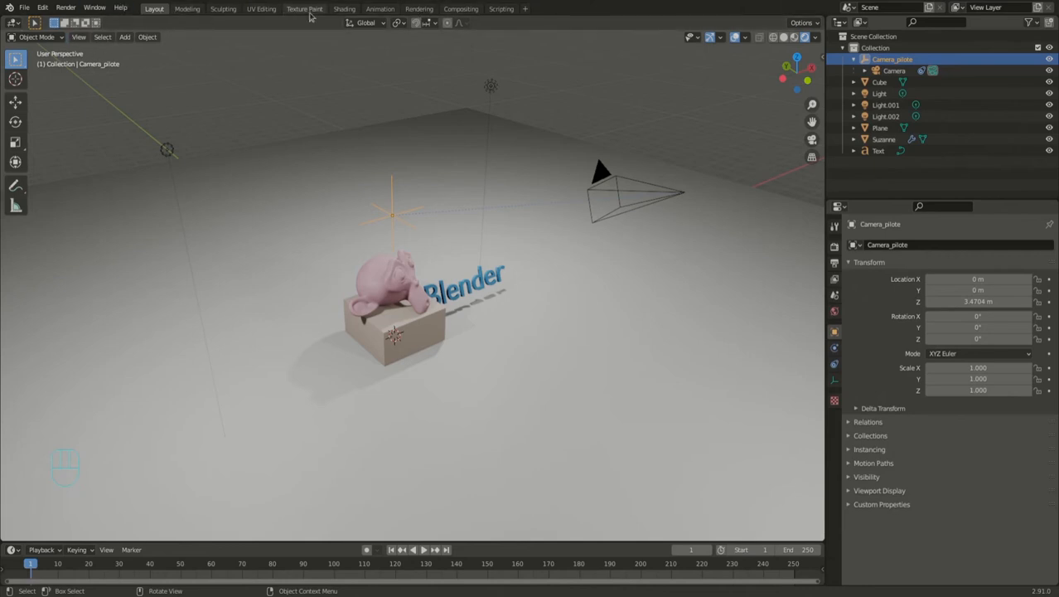
{"action": "left_click", "coordinate": [381, 10]}
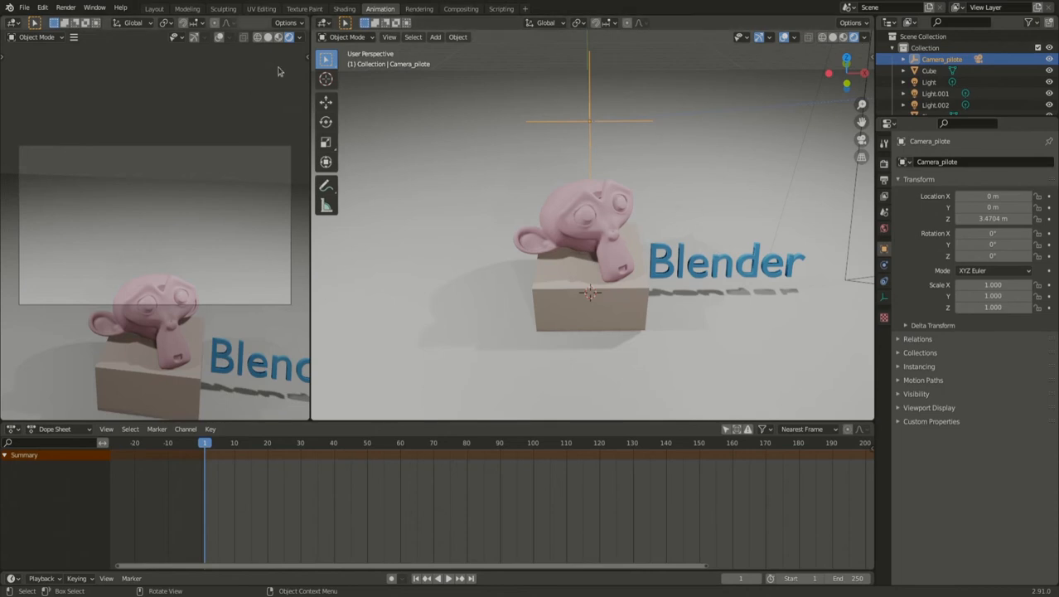
- Try Solid shading in both the camera view and the main viewport, and return both to Rendered shading
{"action": "left_click", "coordinate": [269, 38]}
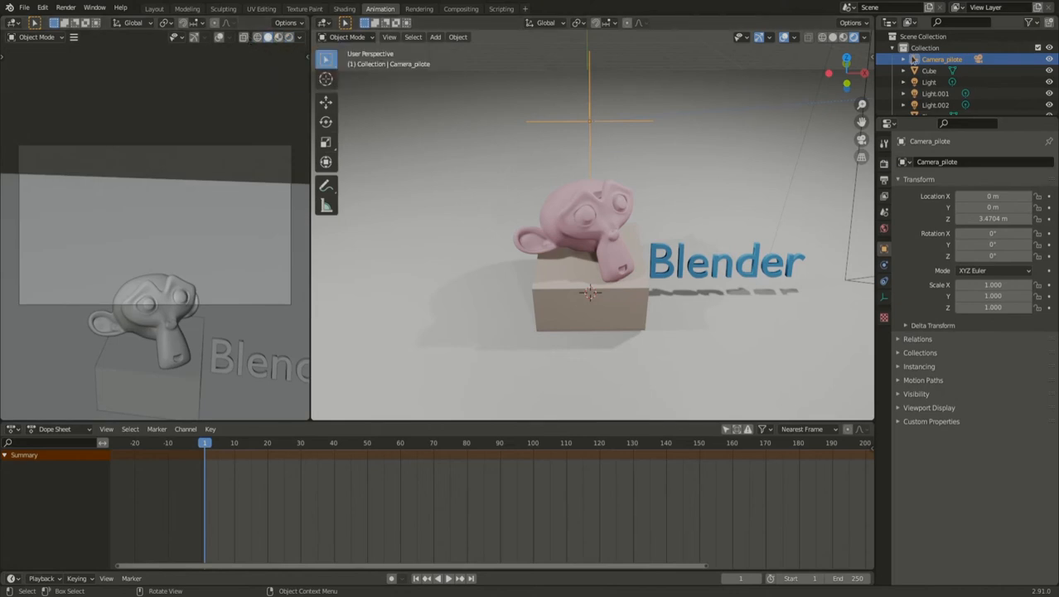
{"action": "left_click", "coordinate": [832, 37]}
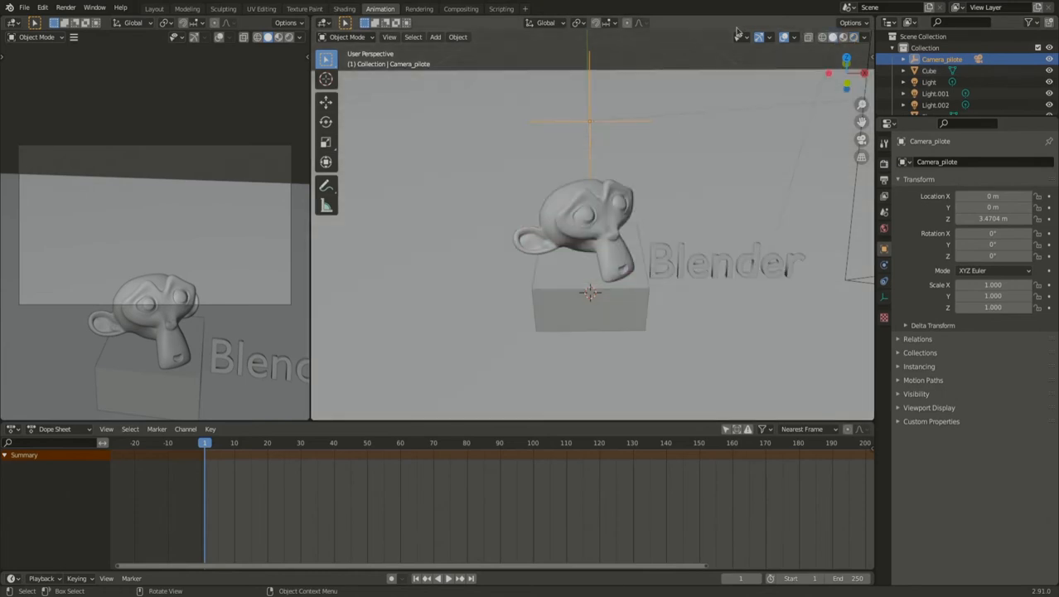
{"action": "left_click", "coordinate": [854, 38]}
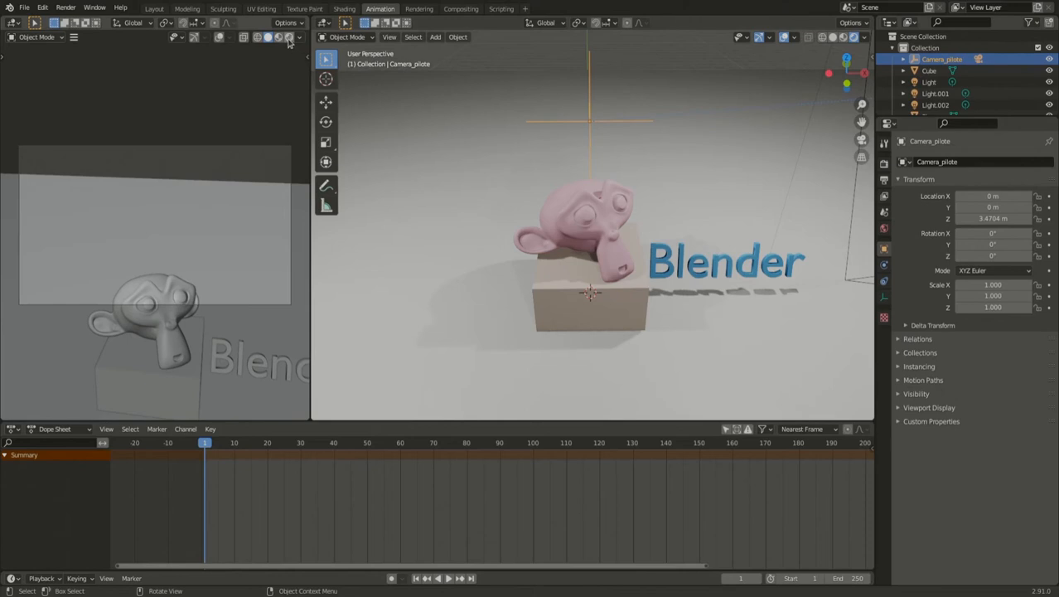
{"action": "left_click", "coordinate": [288, 37]}
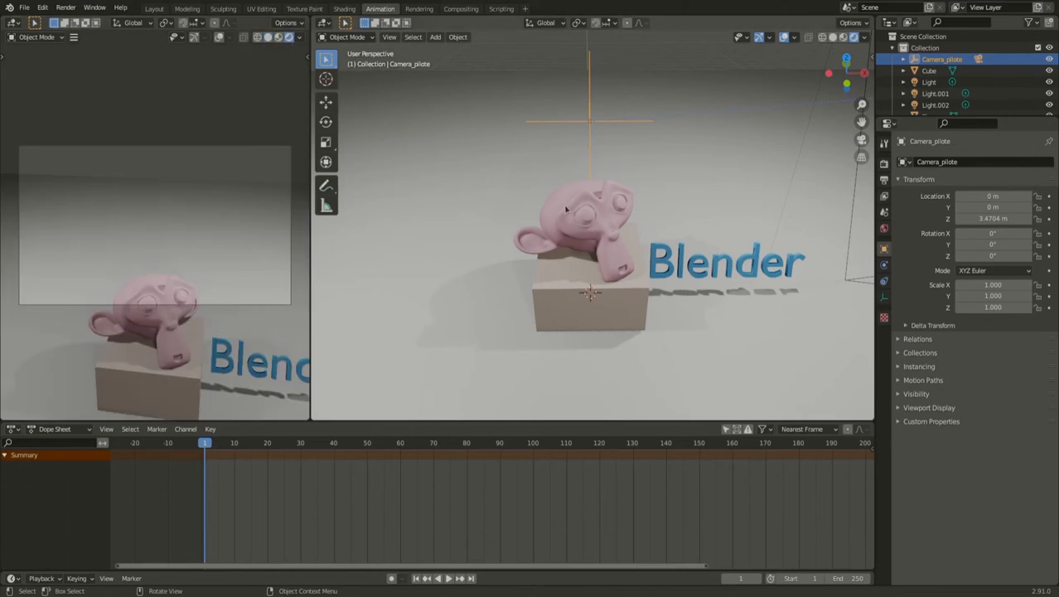
- Narrow the camera view to widen the main viewport, and split the main viewport into a quad view
{"action": "scroll", "coordinate": [566, 209], "scroll_direction": "down", "scroll_amount": 3}
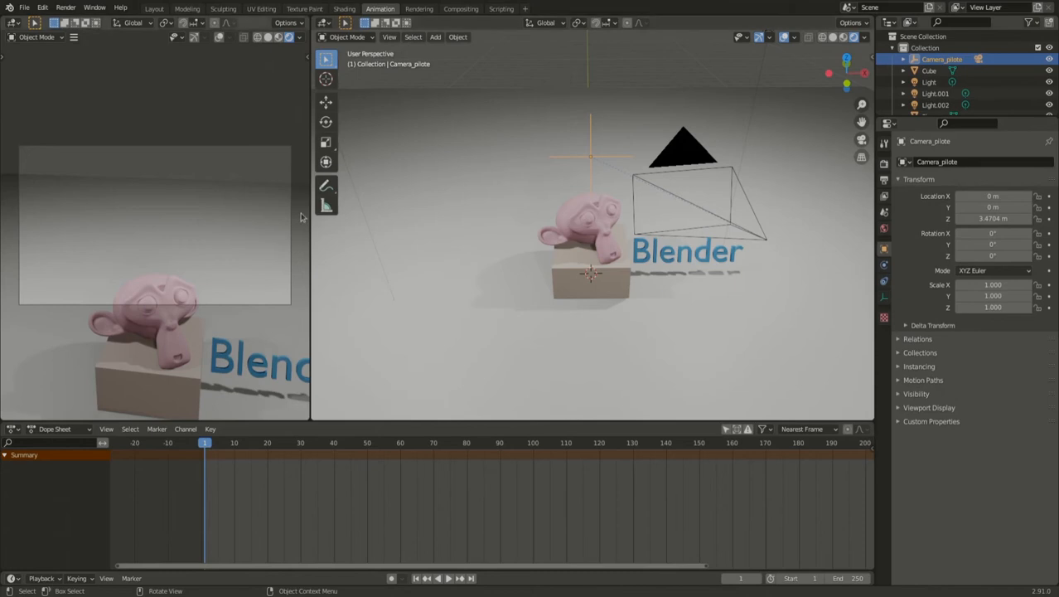
{"action": "left_click_drag", "start_coordinate": [308, 228], "coordinate": [221, 213]}
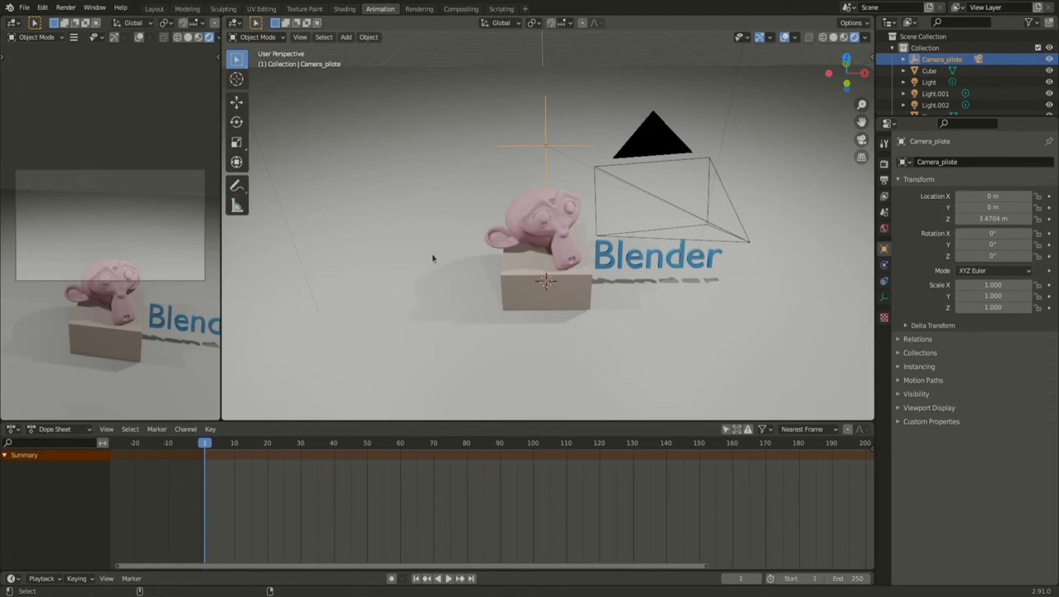
{"action": "key", "text": "ctrl+alt+q"}
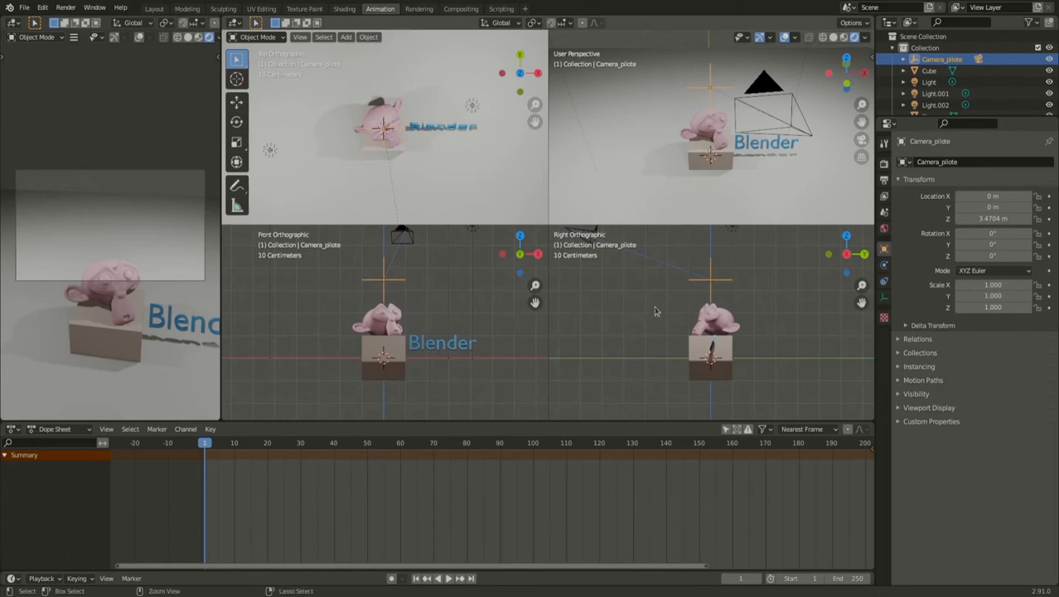
{"action": "key", "text": "ctrl+alt+q"}
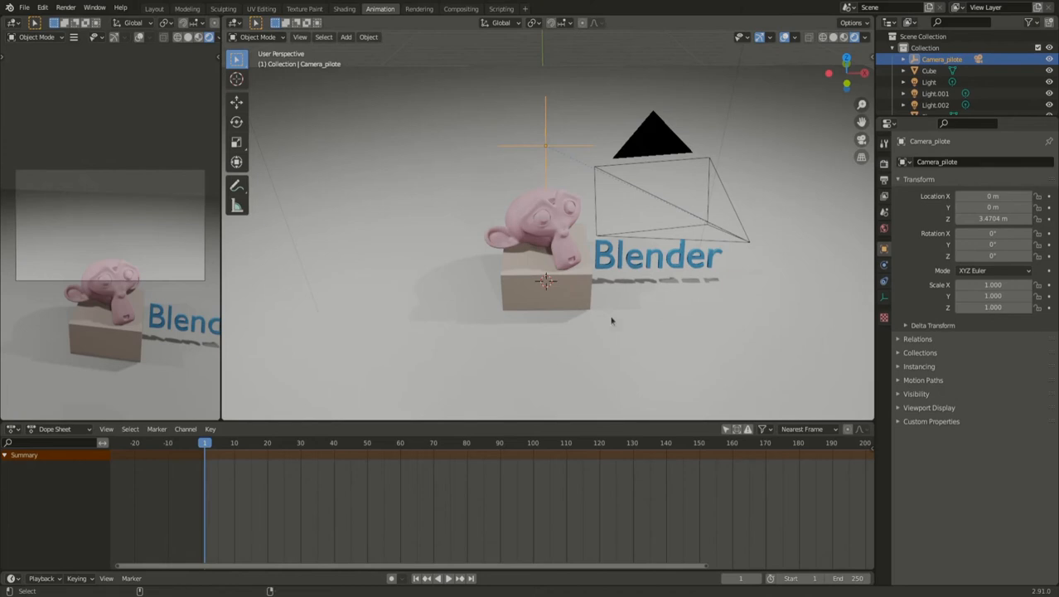
{"action": "key", "text": "ctrl+alt+q"}
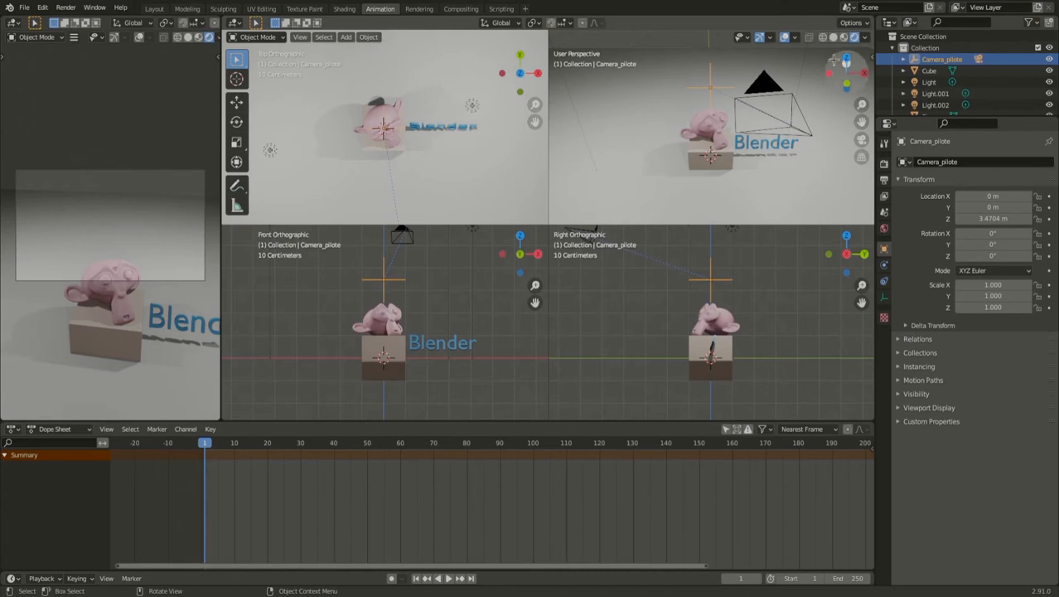
{"action": "middle_click_drag", "start_coordinate": [736, 167], "coordinate": [758, 174]}
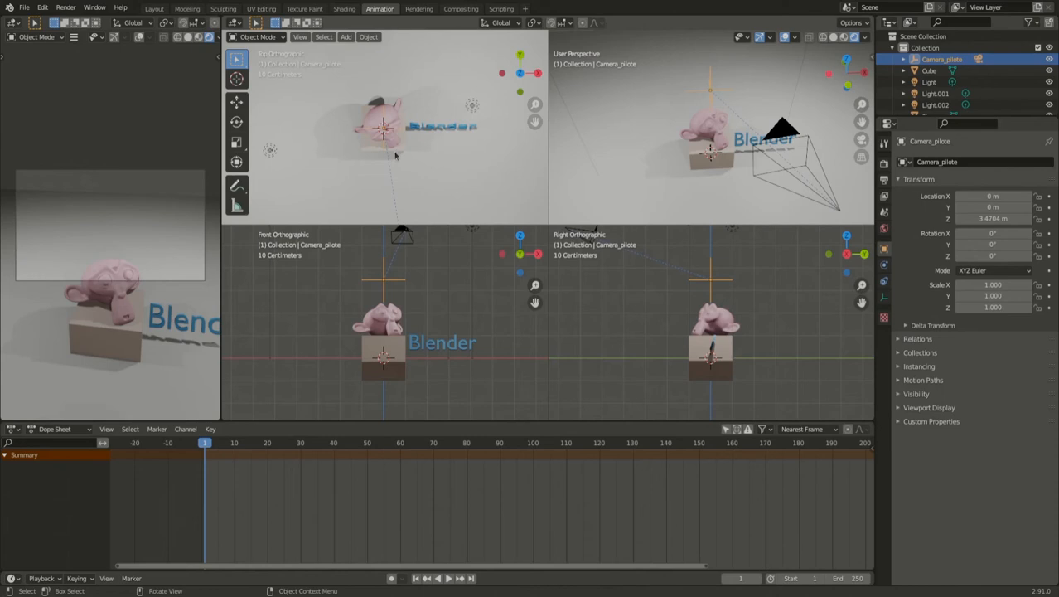
- Try moving the Camera_pilote empty freely in the top and front views
{"action": "key", "text": "g"}
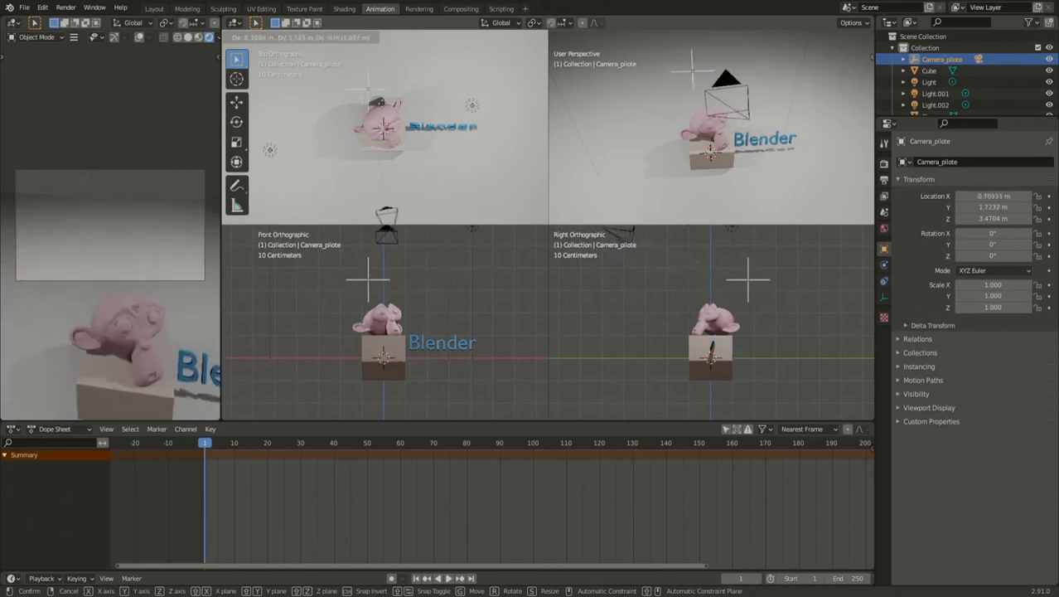
{"action": "left_click", "coordinate": [364, 220]}
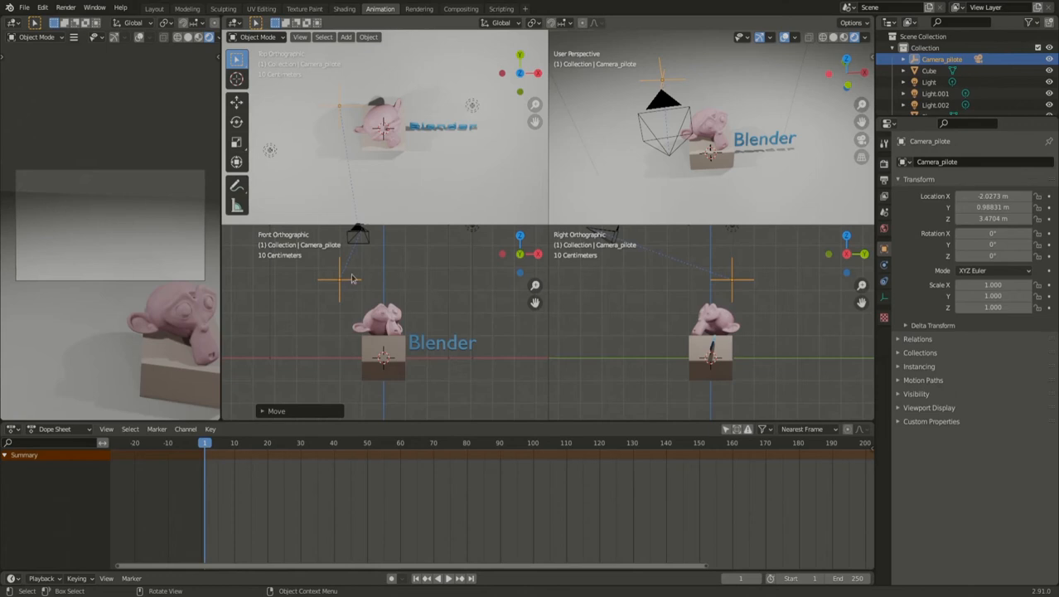
{"action": "key", "text": "g"}
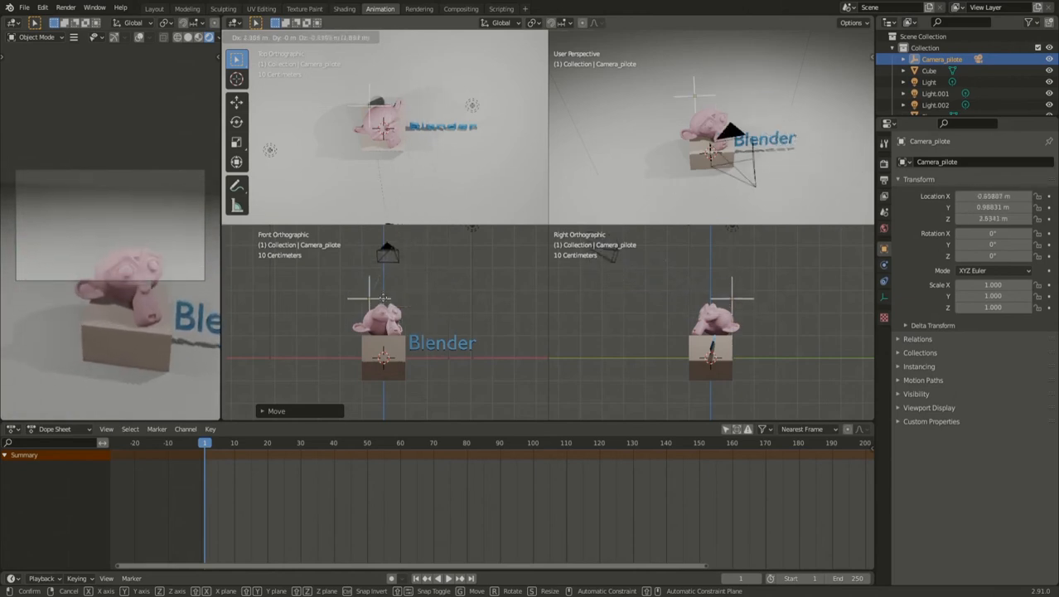
{"action": "left_click", "coordinate": [435, 323]}
- Move the Camera_pilote empty onto the monkey head in the front and right views, to about X -0.04, Y 0.02, Z 1.68 m
{"action": "scroll", "coordinate": [435, 323], "scroll_direction": "up", "scroll_amount": 4}
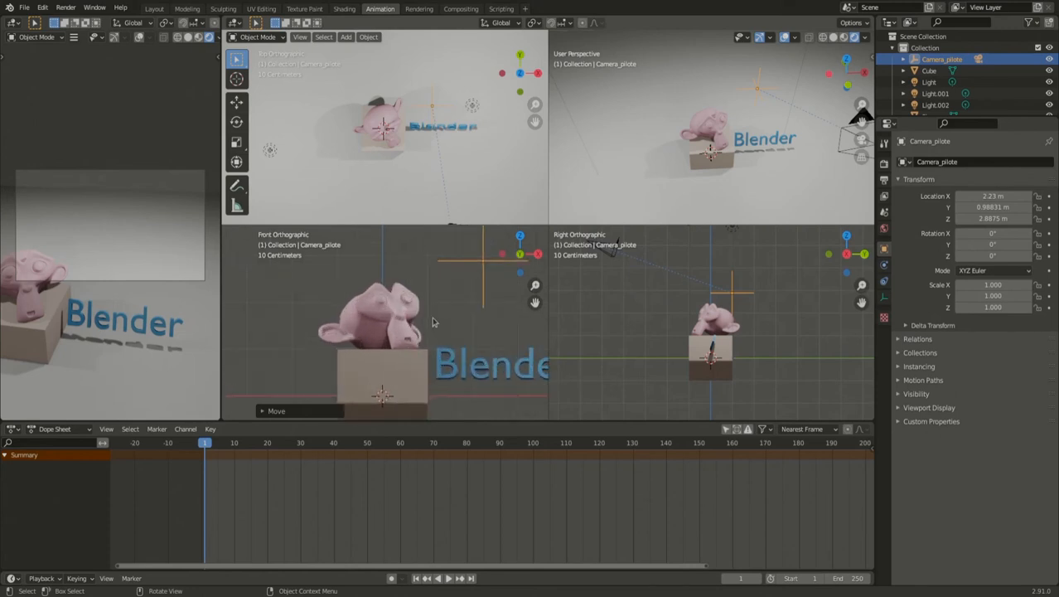
{"action": "key", "text": "shift"}
{"action": "middle_click_drag", "start_coordinate": [451, 320], "coordinate": [413, 328], "text": "shift"}
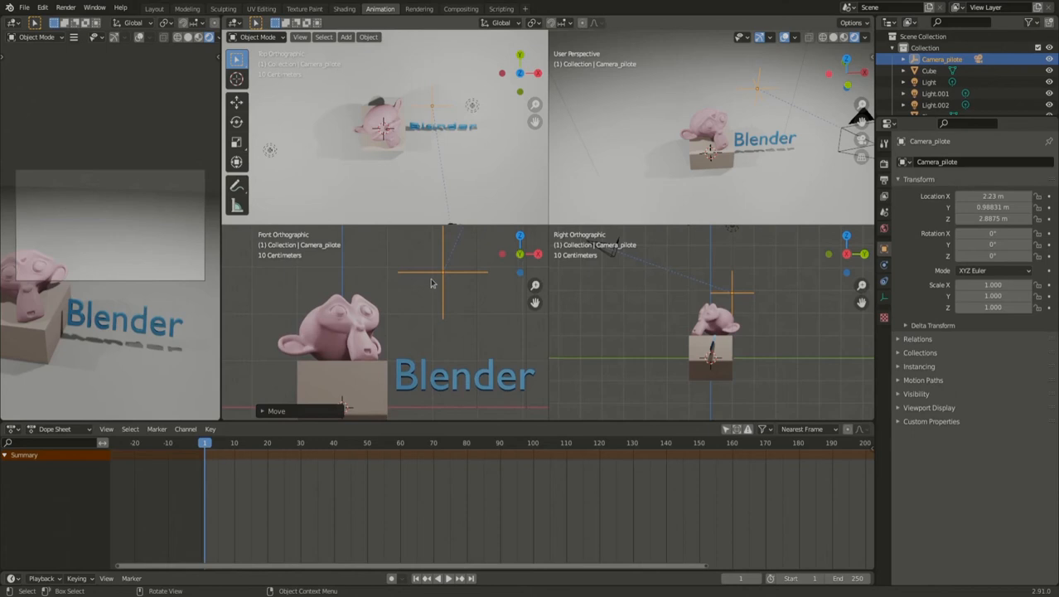
{"action": "key", "text": "g"}
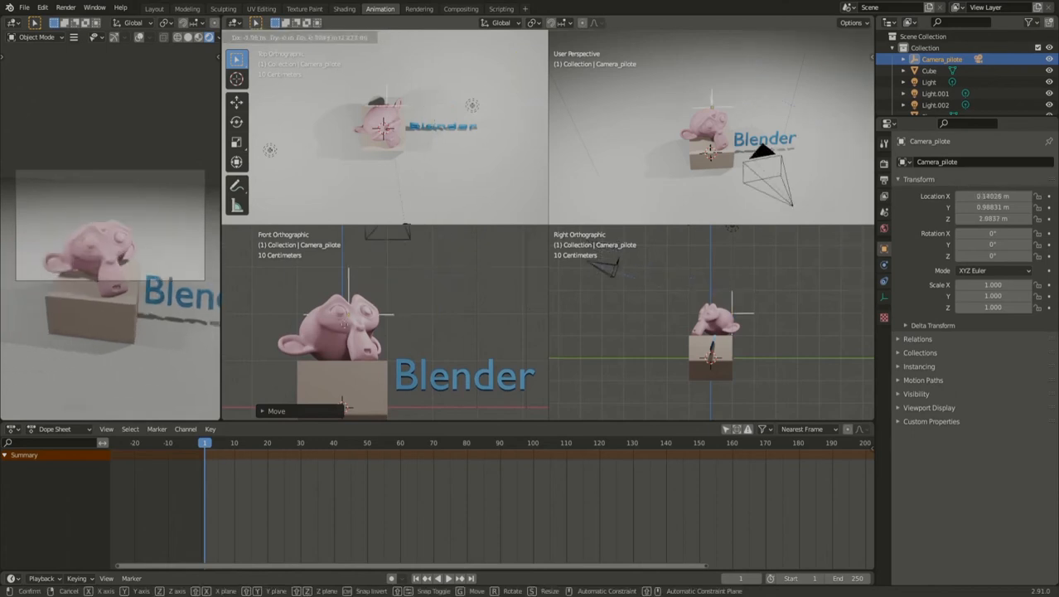
{"action": "left_click", "coordinate": [346, 331]}
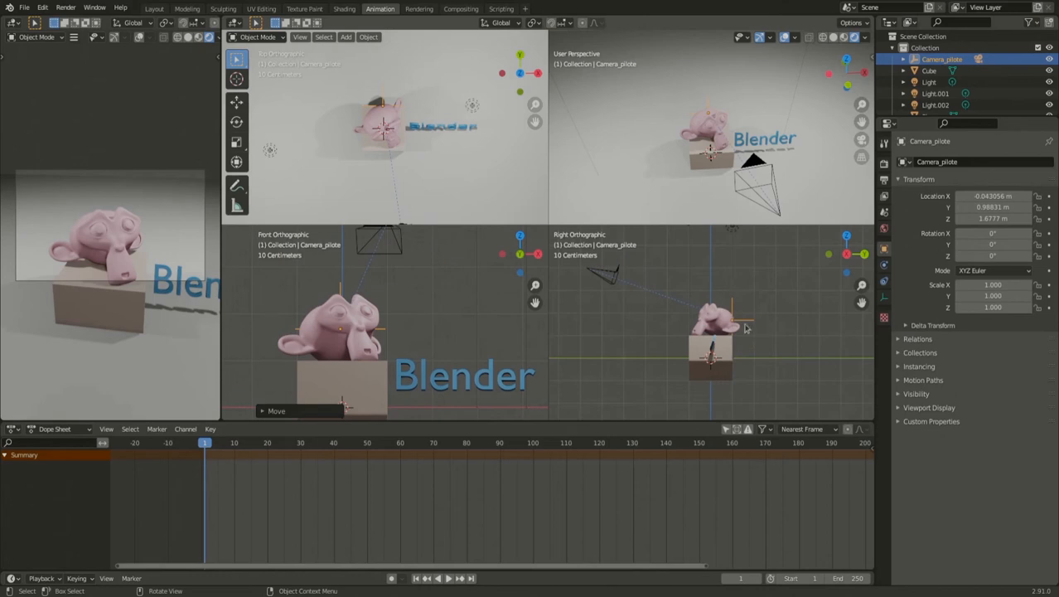
{"action": "key", "text": "g"}
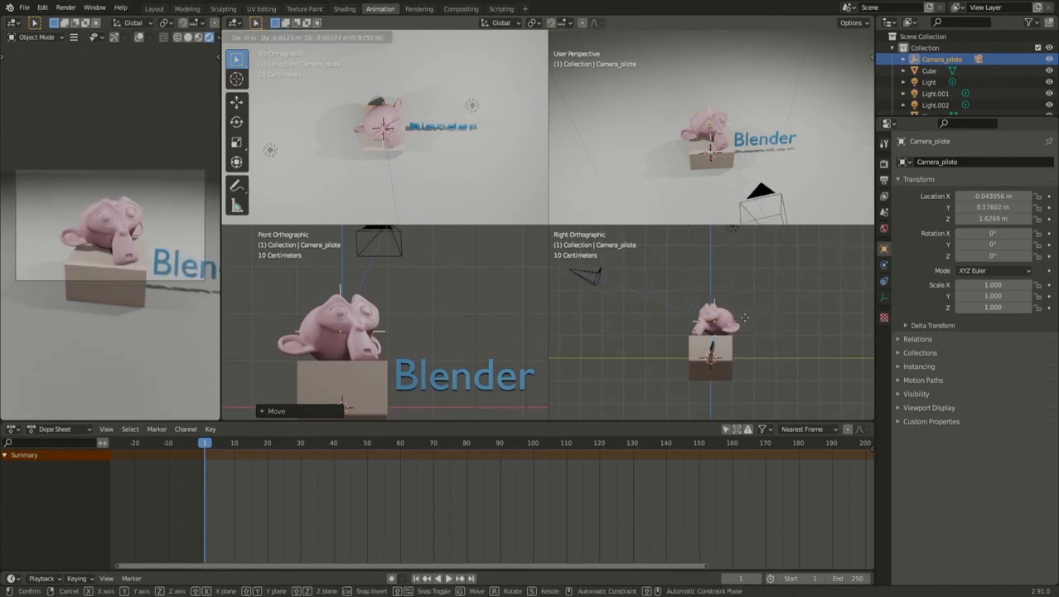
{"action": "left_click", "coordinate": [741, 316]}
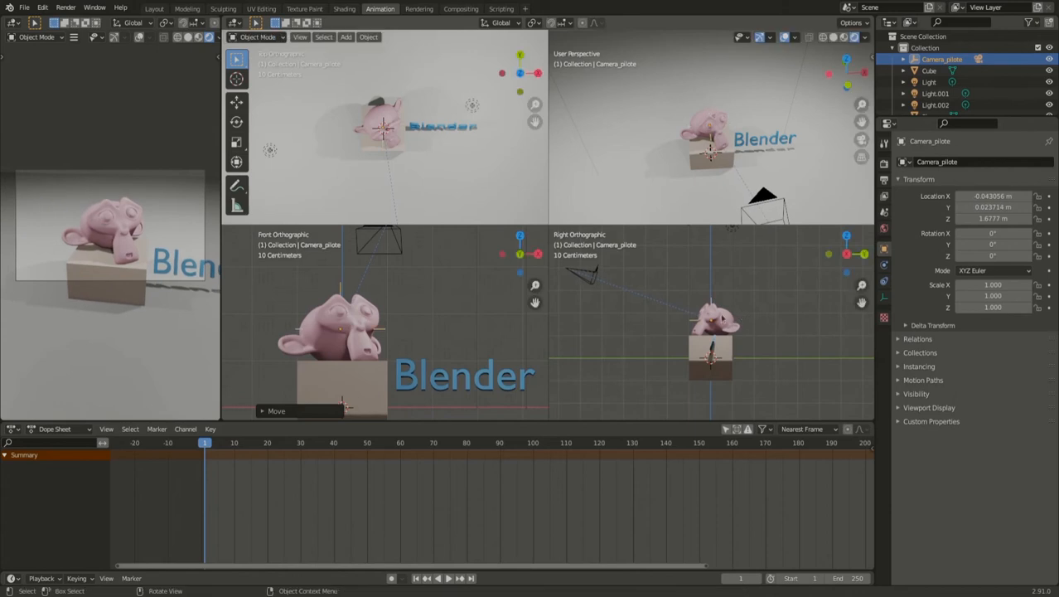
- Shrink the Dope Sheet area to enlarge the viewports, and reposition the camera at about X 2.03, Y -5.64, Z 5.54 m
{"action": "scroll", "coordinate": [383, 145], "scroll_direction": "up", "scroll_amount": 2}
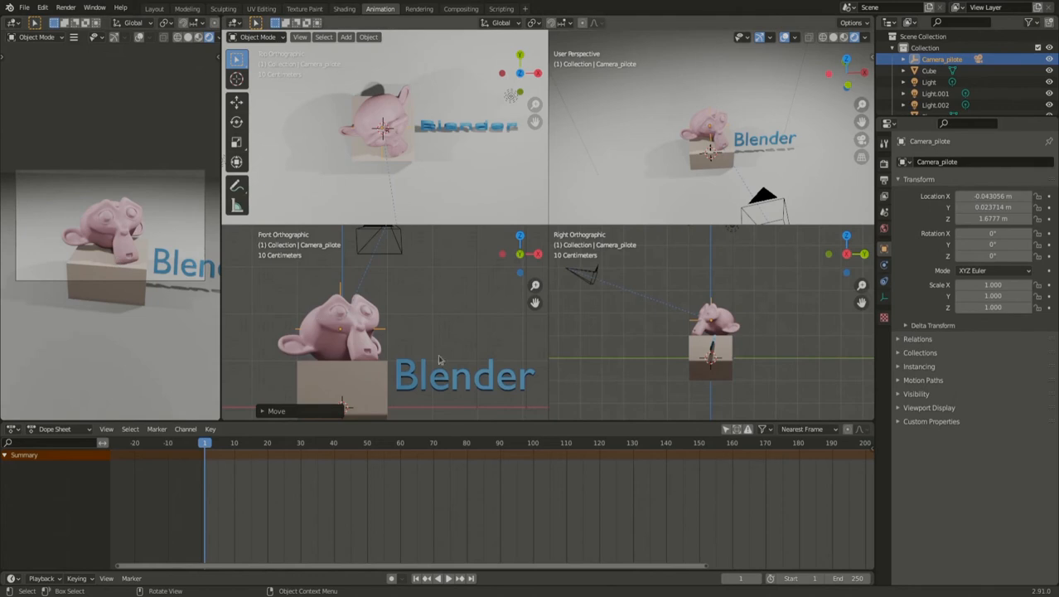
{"action": "left_click_drag", "start_coordinate": [415, 420], "coordinate": [414, 457]}
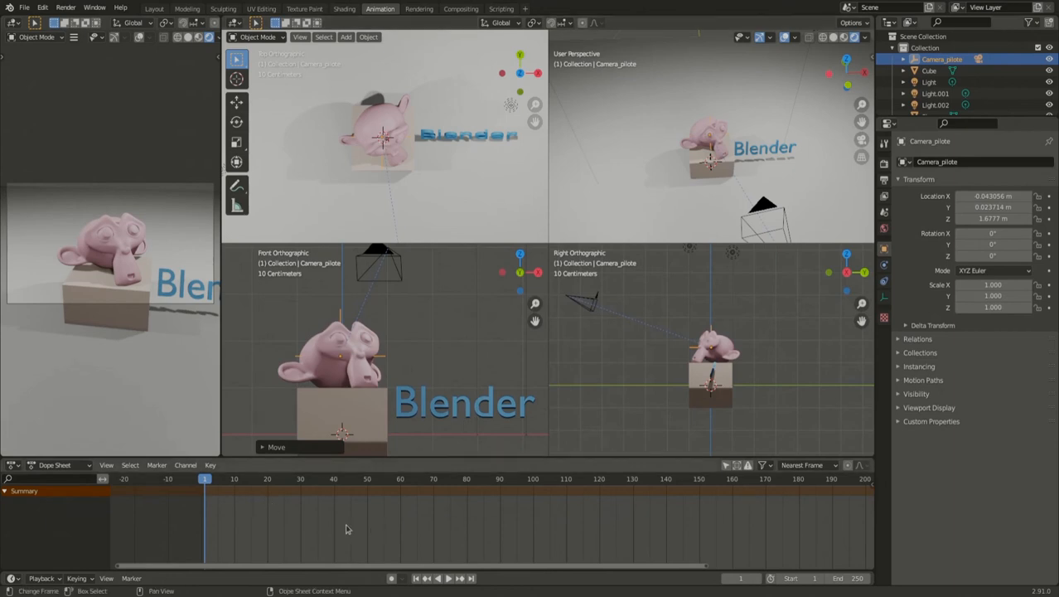
{"action": "left_click", "coordinate": [585, 312]}
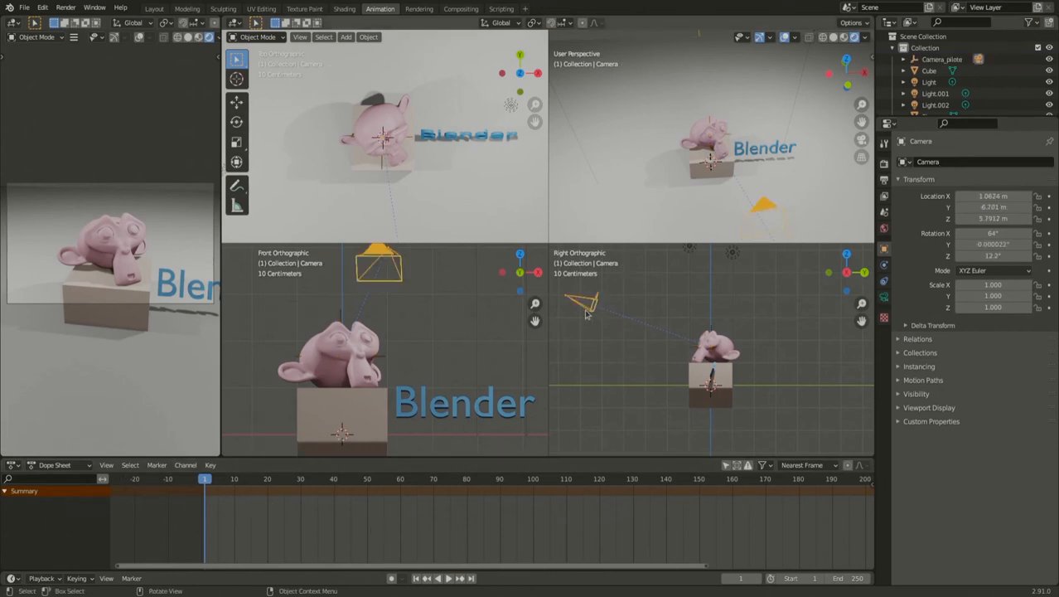
{"action": "key", "text": "g"}
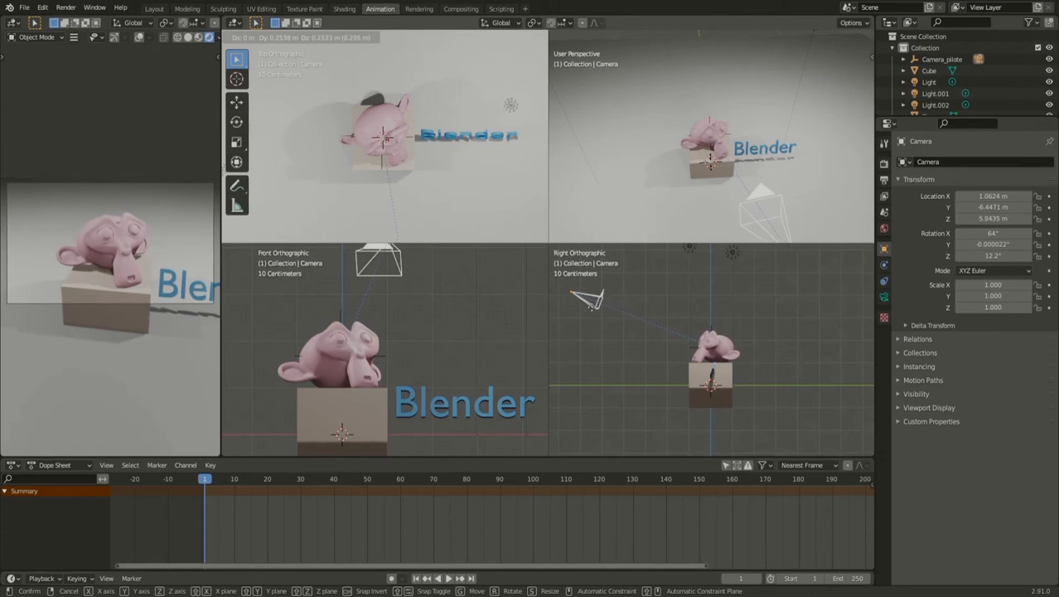
{"action": "left_click", "coordinate": [591, 304]}
{"action": "key", "text": "g"}
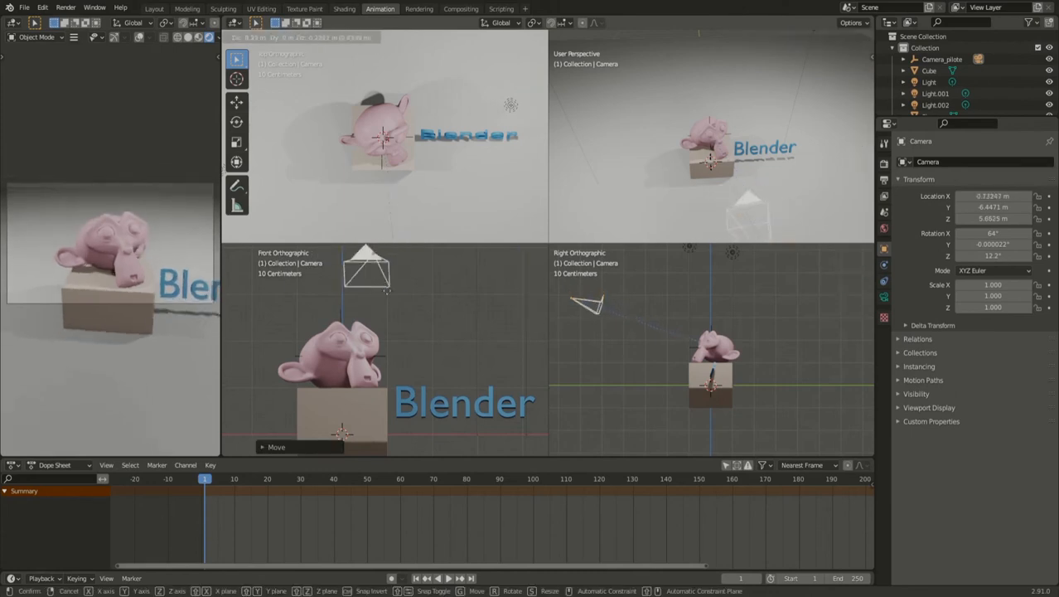
{"action": "left_click", "coordinate": [438, 294]}
{"action": "scroll", "coordinate": [433, 156], "scroll_direction": "down", "scroll_amount": 3}
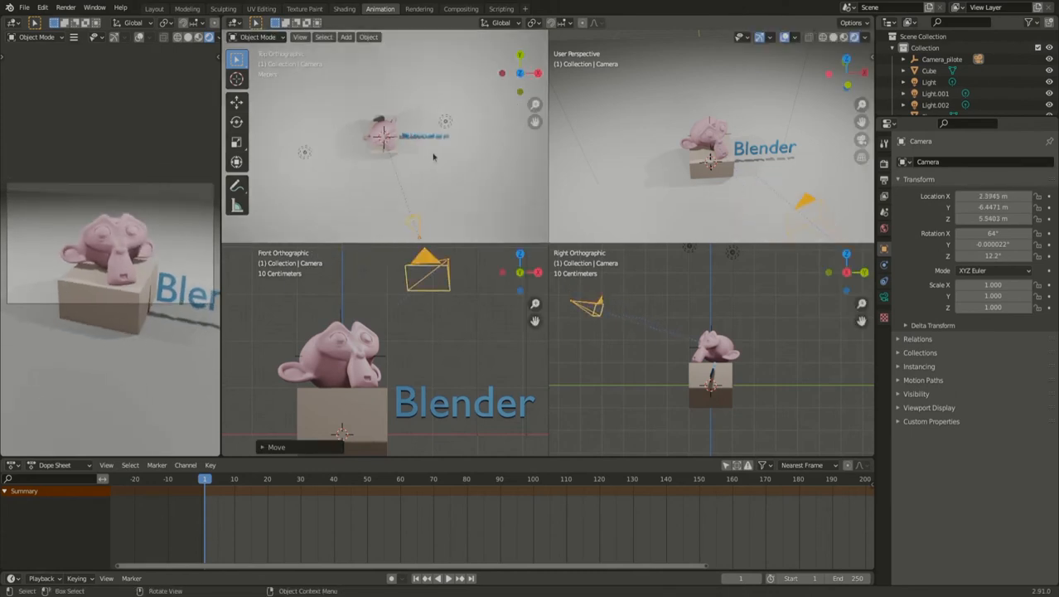
{"action": "key", "text": "g"}
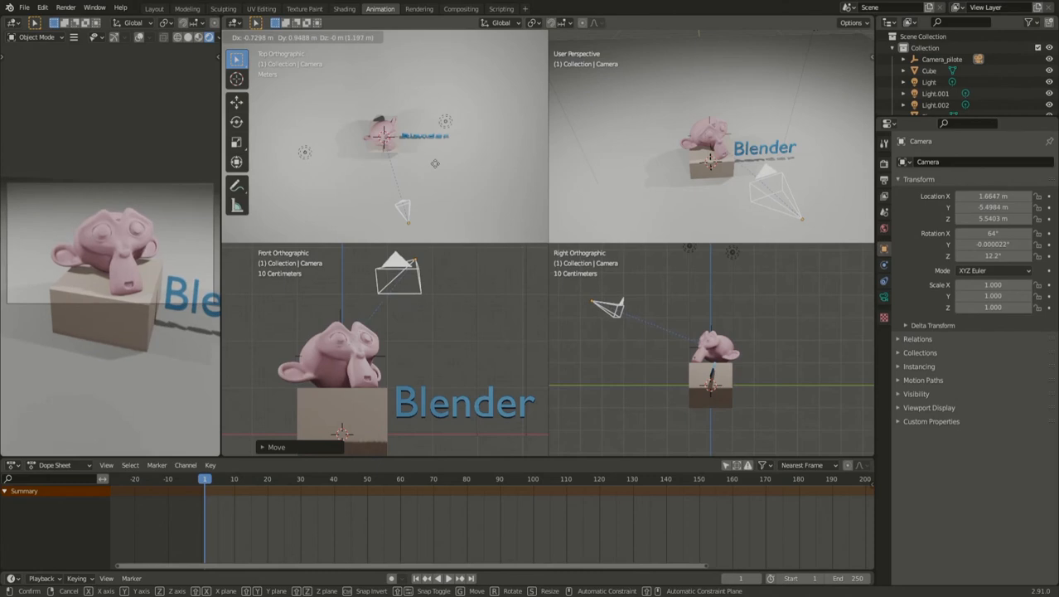
{"action": "left_click", "coordinate": [434, 322]}
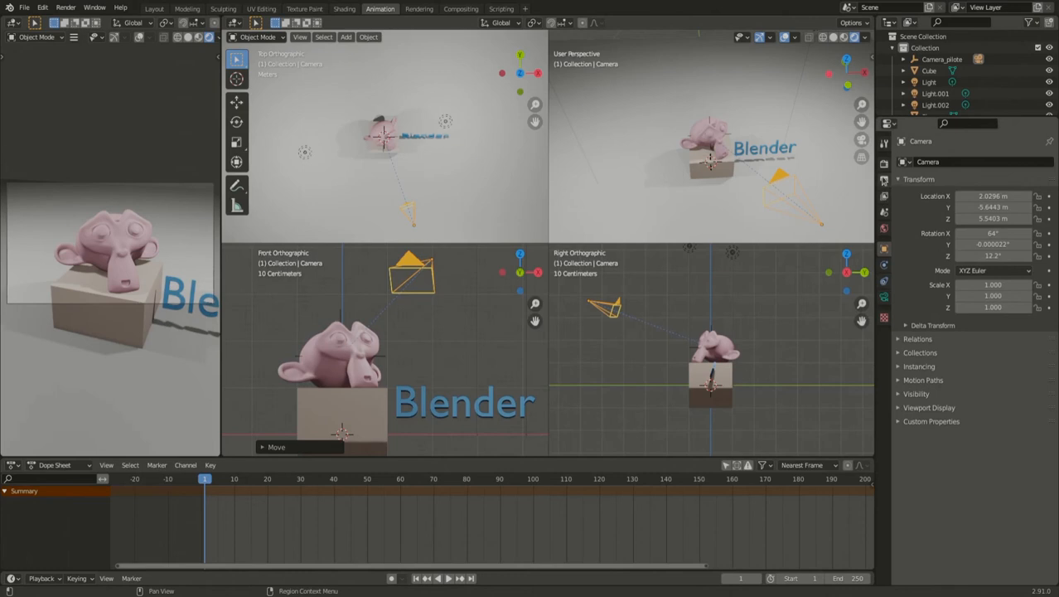
- Show the scene's output properties, preview the timeline playback, and return to frame 1
{"action": "left_click", "coordinate": [884, 181]}
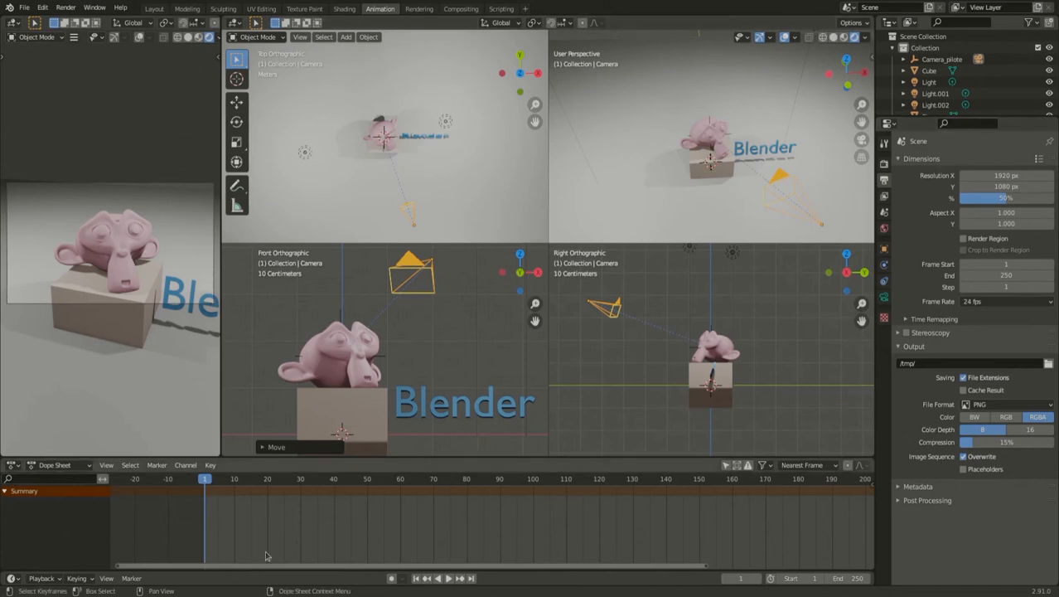
{"action": "key", "text": "space"}
{"action": "left_click_drag", "start_coordinate": [280, 495], "coordinate": [204, 492]}
{"action": "left_click", "coordinate": [743, 577]}
{"action": "key", "text": "Return"}
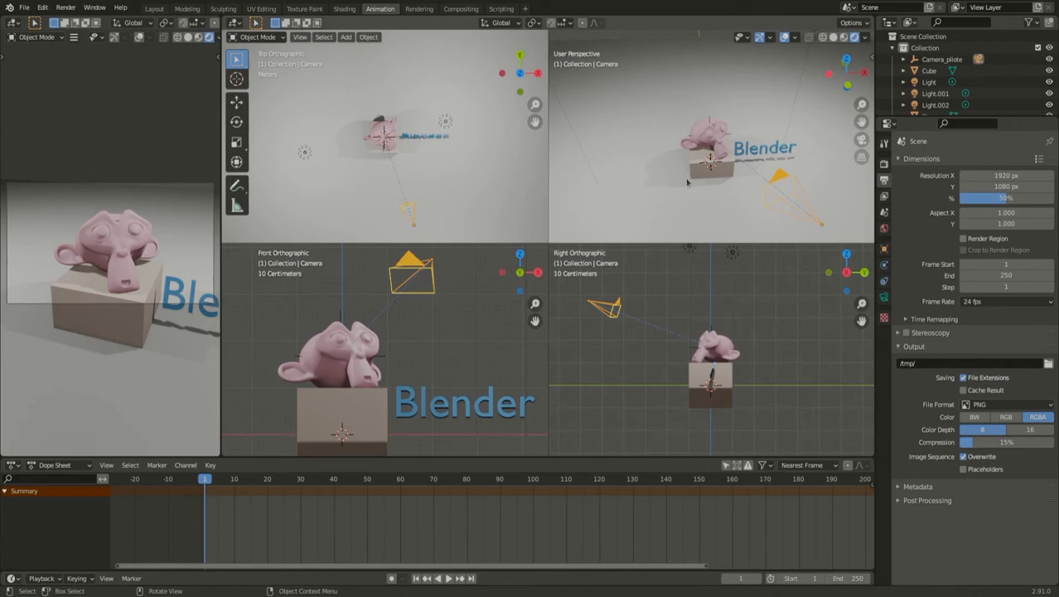
- Insert a Location & Rotation keyframe for Camera_pilote at frame 1 and collapse its channels in the Dope Sheet
{"action": "left_click", "coordinate": [904, 60]}
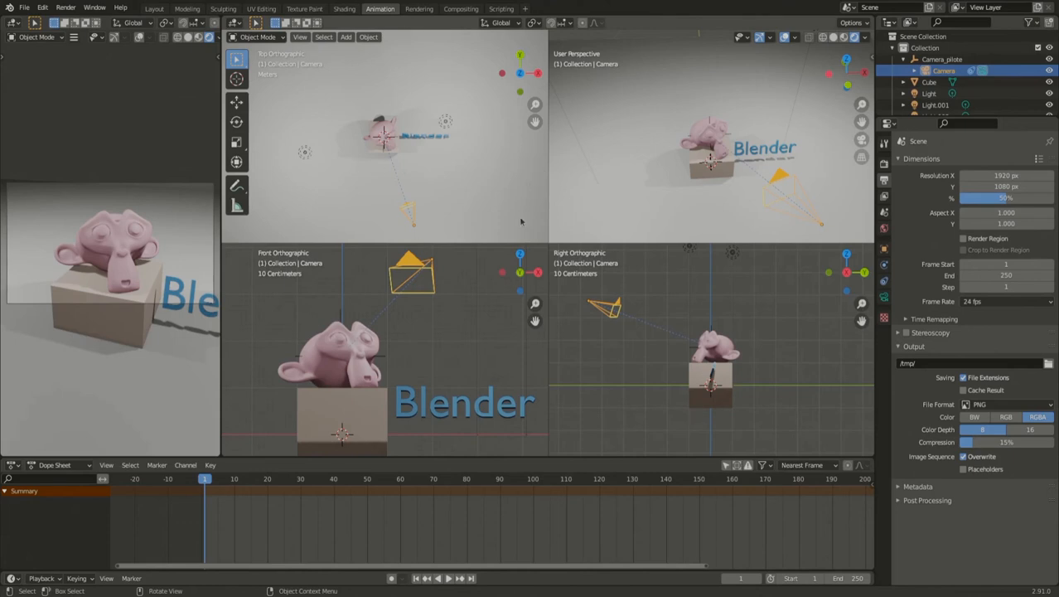
{"action": "left_click", "coordinate": [938, 61]}
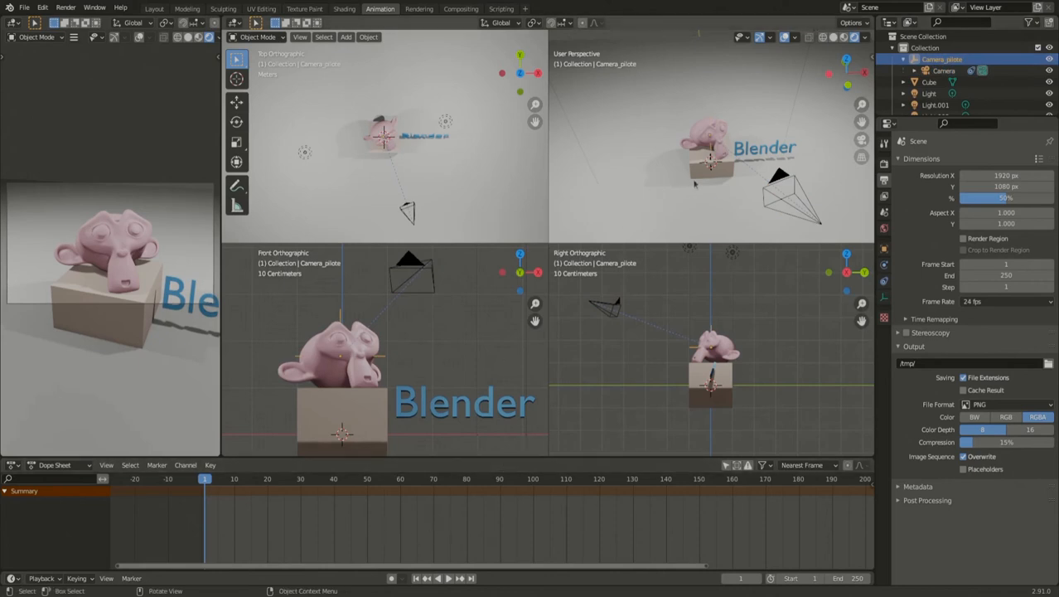
{"action": "key", "text": "i"}
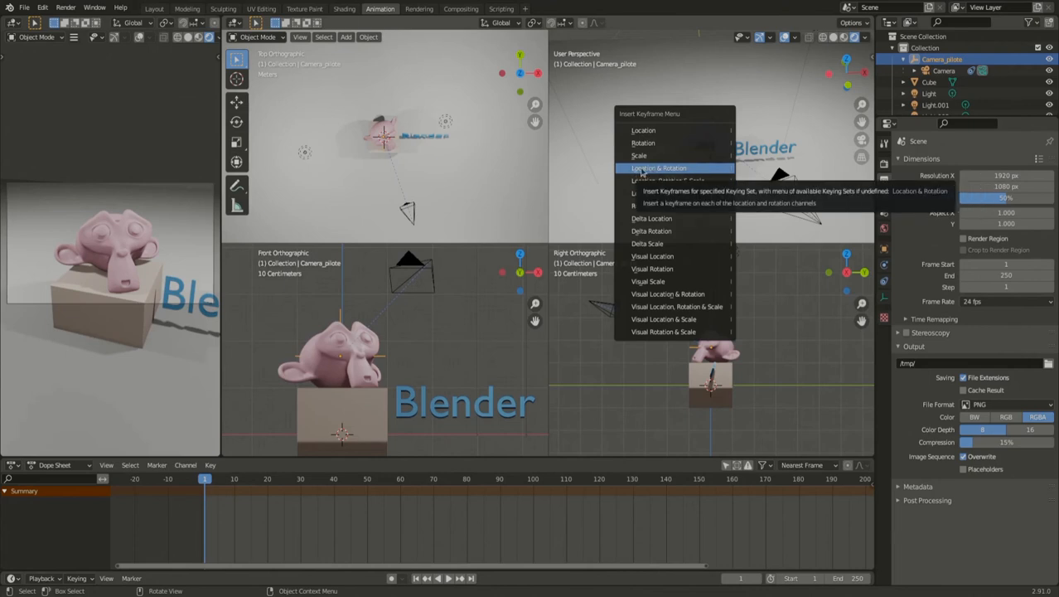
{"action": "left_click", "coordinate": [657, 169]}
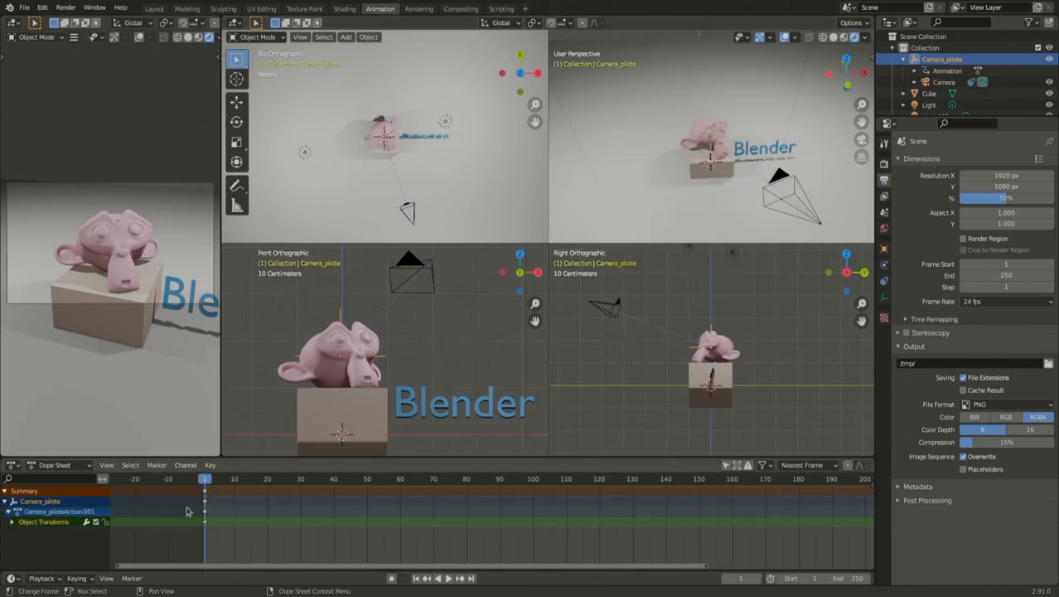
{"action": "left_click", "coordinate": [5, 504]}
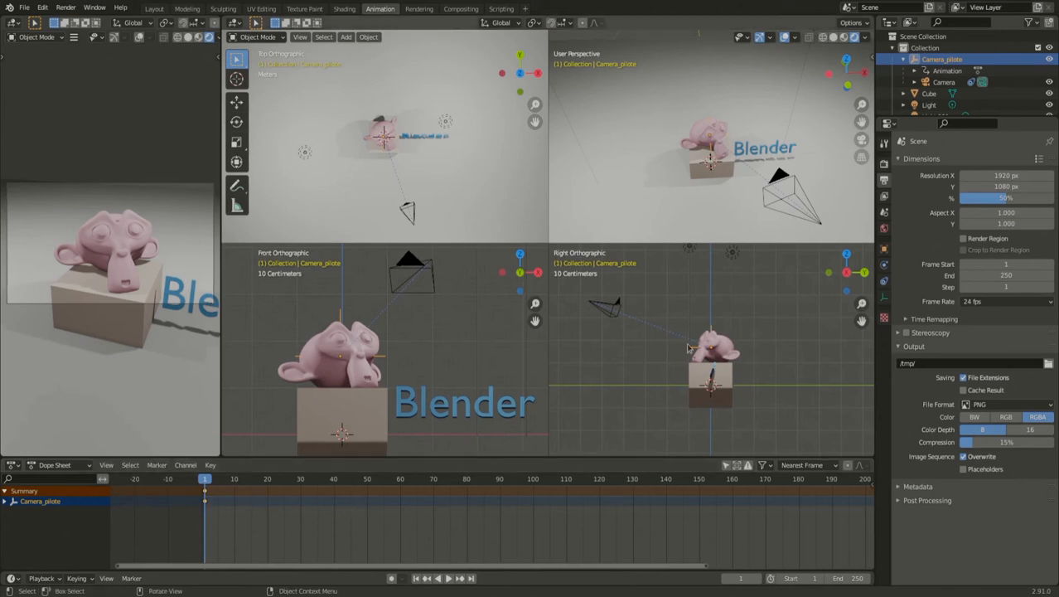
- Insert a Location & Rotation keyframe for the camera at frame 1, and show the object transforms of the camera and Camera_pilote
{"action": "left_click", "coordinate": [943, 82]}
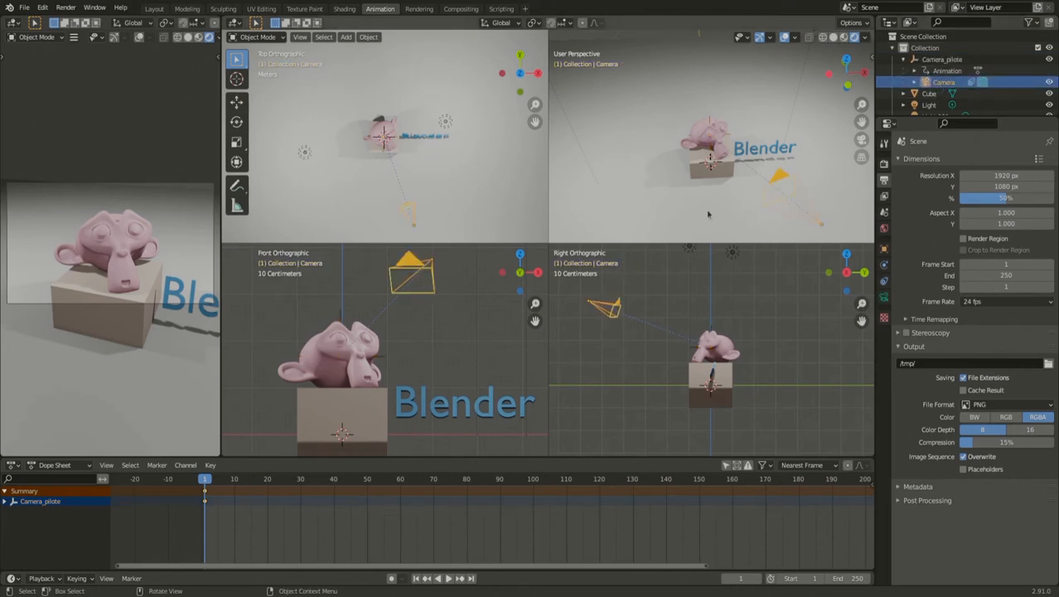
{"action": "key", "text": "i"}
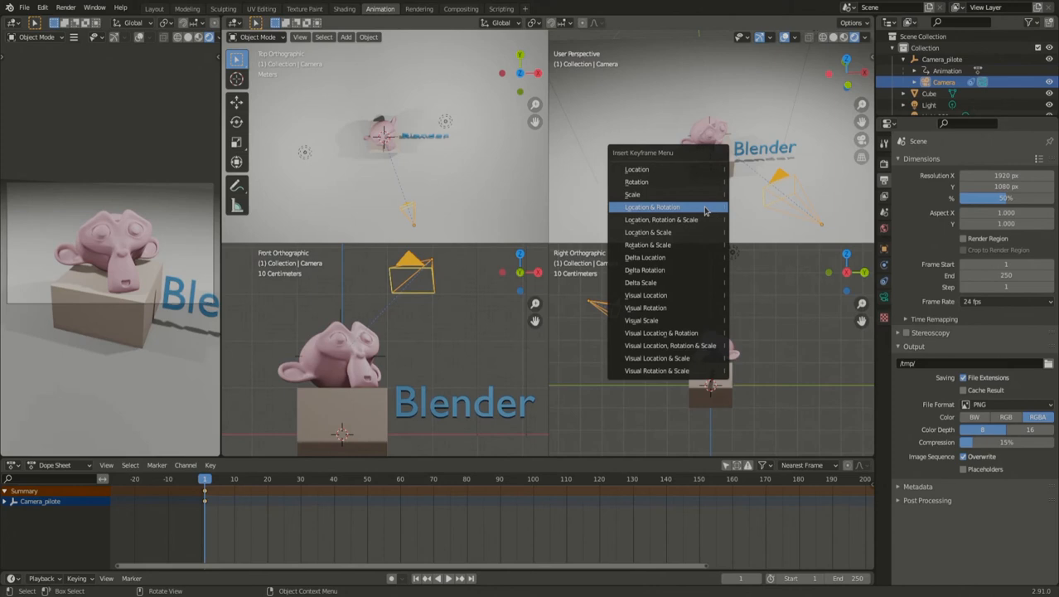
{"action": "left_click", "coordinate": [705, 211]}
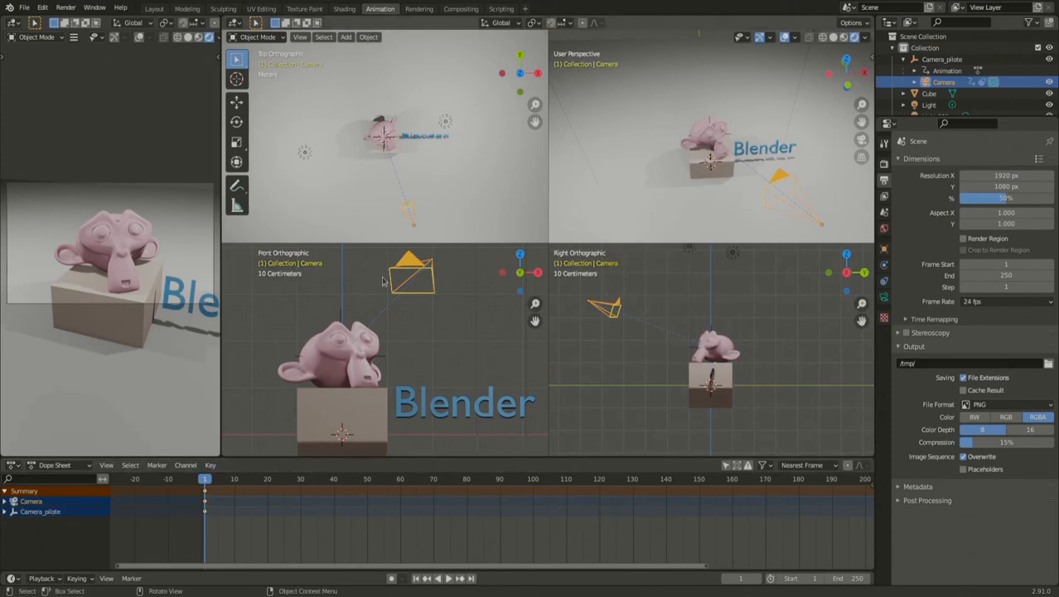
{"action": "left_click", "coordinate": [884, 249]}
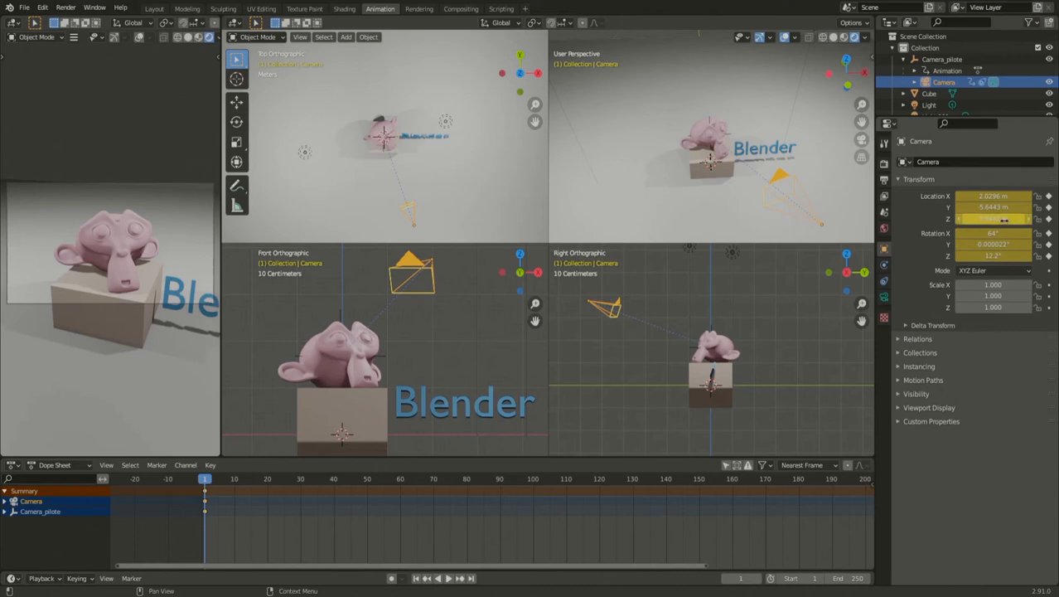
{"action": "left_click", "coordinate": [940, 61]}
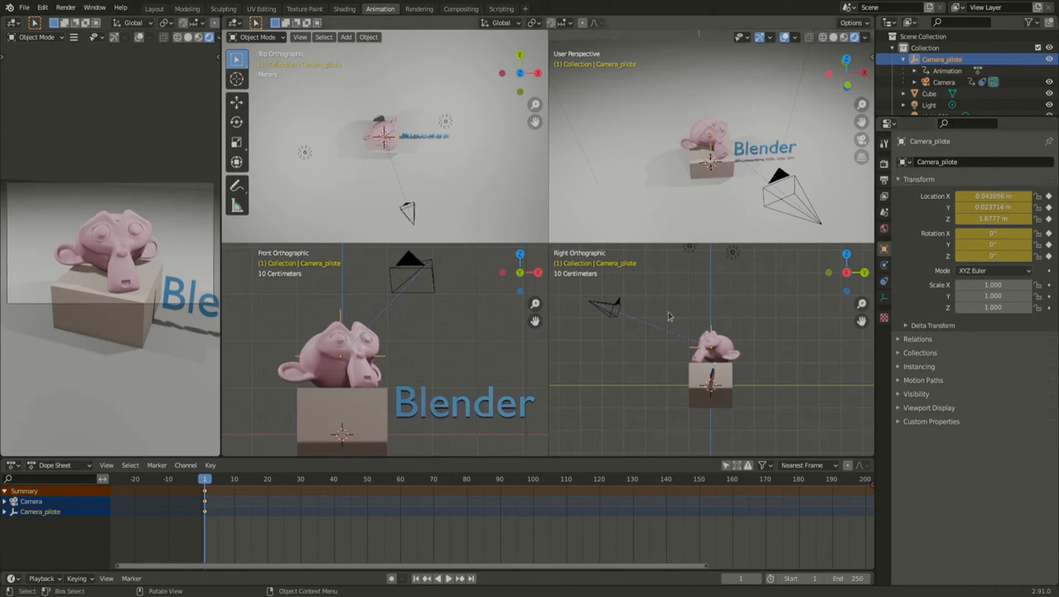
- Go to frame 50 and set Camera_pilote's Z rotation to 360°
{"action": "left_click_drag", "start_coordinate": [207, 488], "coordinate": [254, 487]}
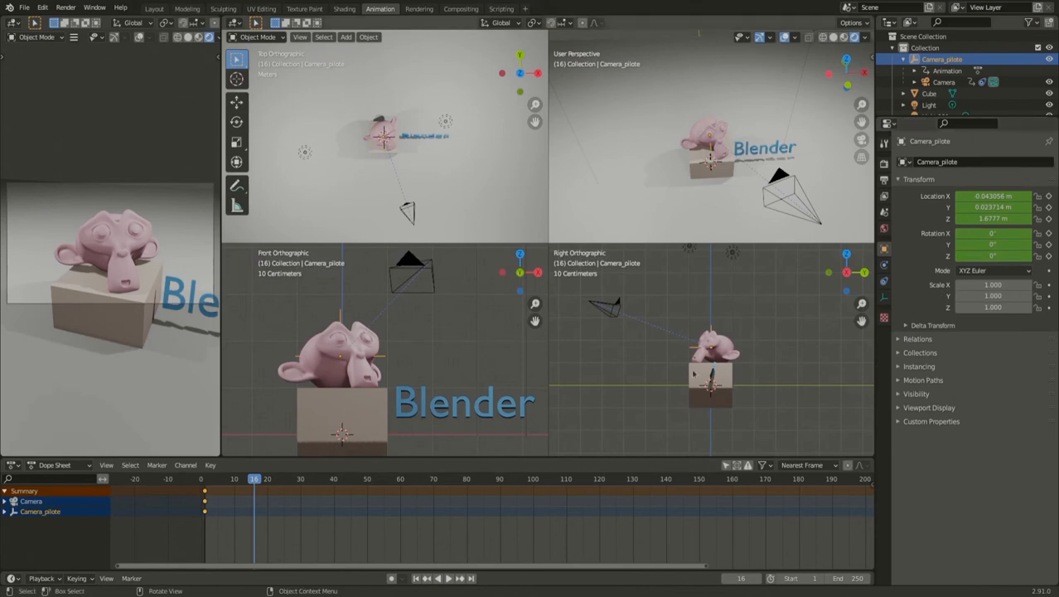
{"action": "mouse_move", "coordinate": [256, 488]}
{"action": "left_mouse_down"}
{"action": "mouse_move", "coordinate": [293, 488]}
{"action": "mouse_move", "coordinate": [267, 490]}
{"action": "left_mouse_up"}
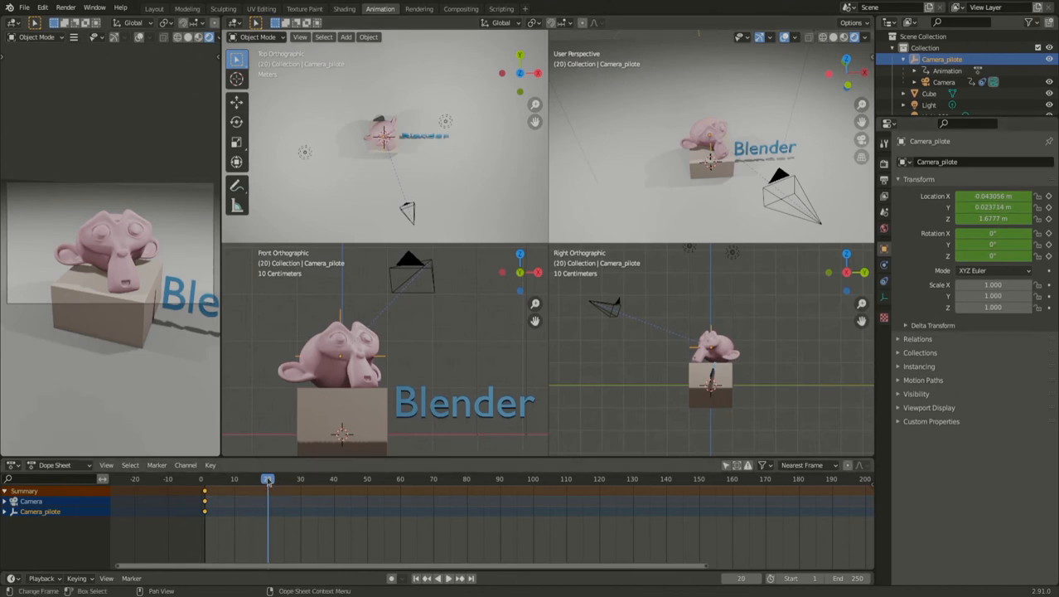
{"action": "left_click_drag", "start_coordinate": [267, 480], "coordinate": [368, 494]}
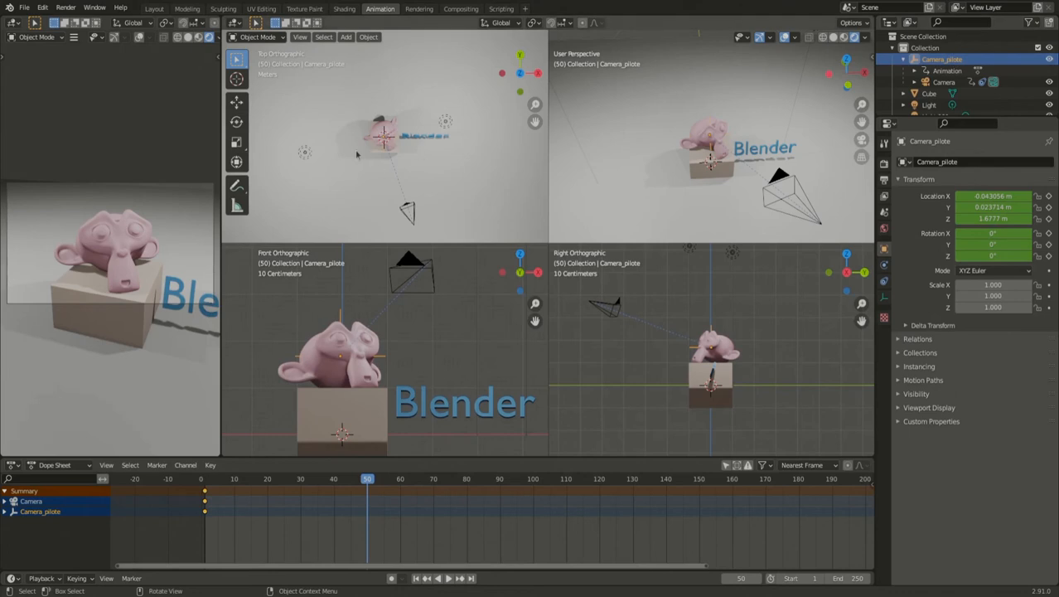
{"action": "key", "text": "r"}
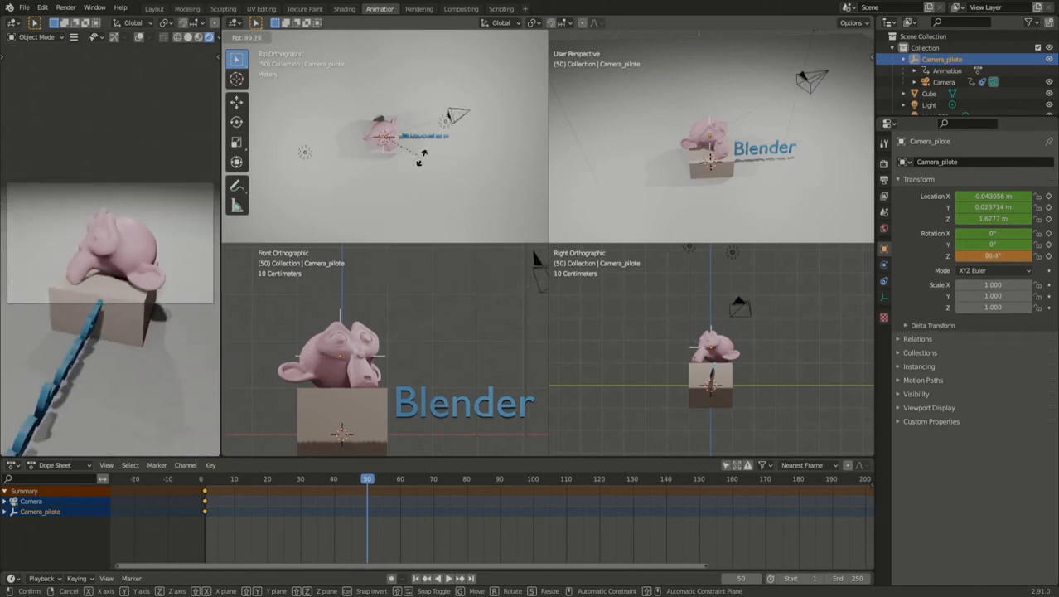
{"action": "left_click", "coordinate": [422, 162]}
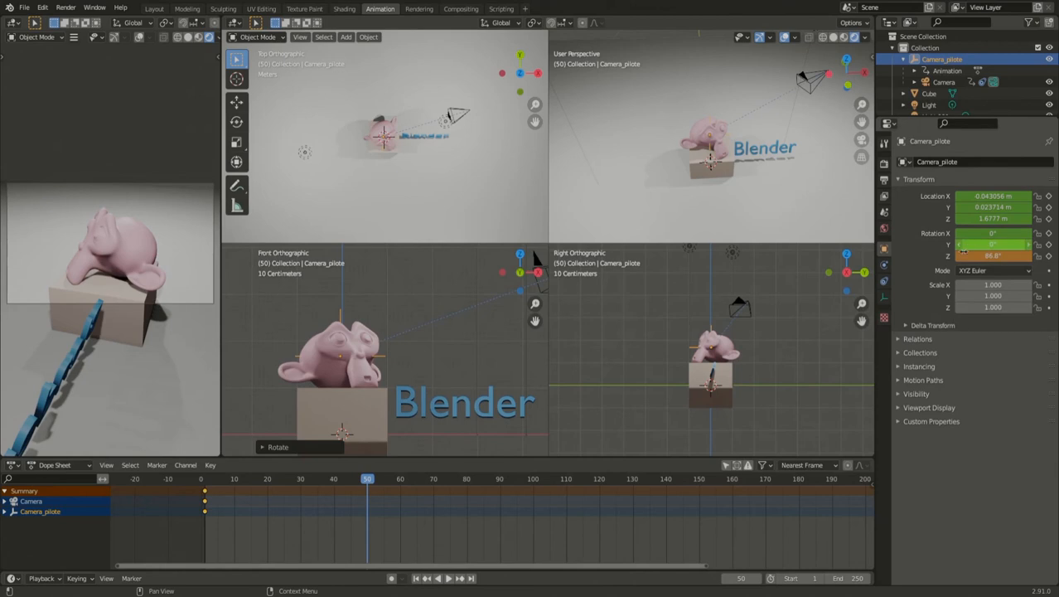
{"action": "left_click", "coordinate": [986, 256]}
{"action": "key", "text": "BackSpace"}
{"action": "type", "text": "360"}
{"action": "key", "text": "Return"}
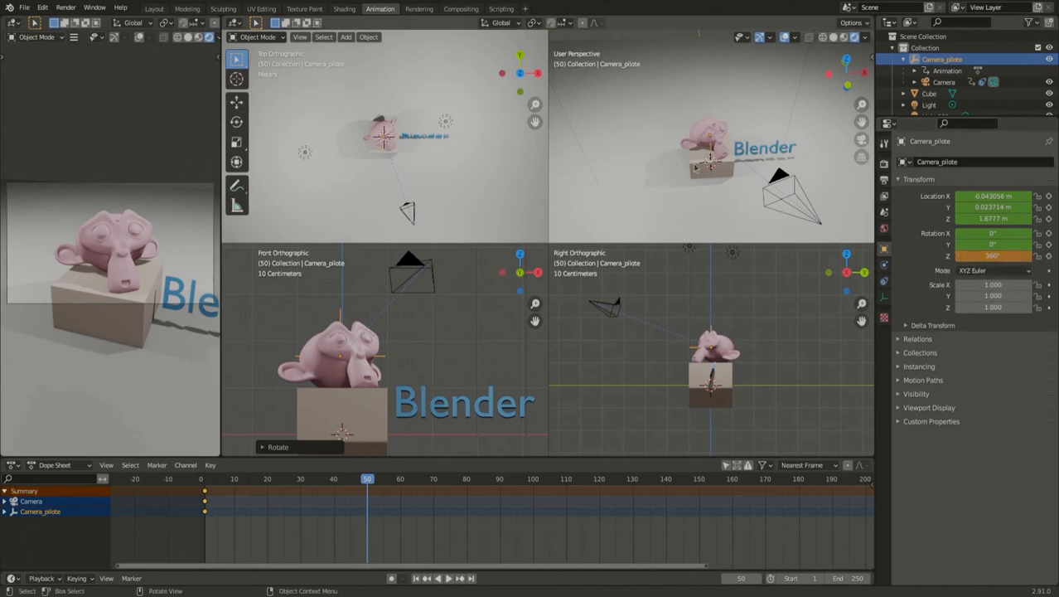
- Insert Location & Rotation keyframes at frame 50 for Camera_pilote and for the camera
{"action": "key", "text": "i"}
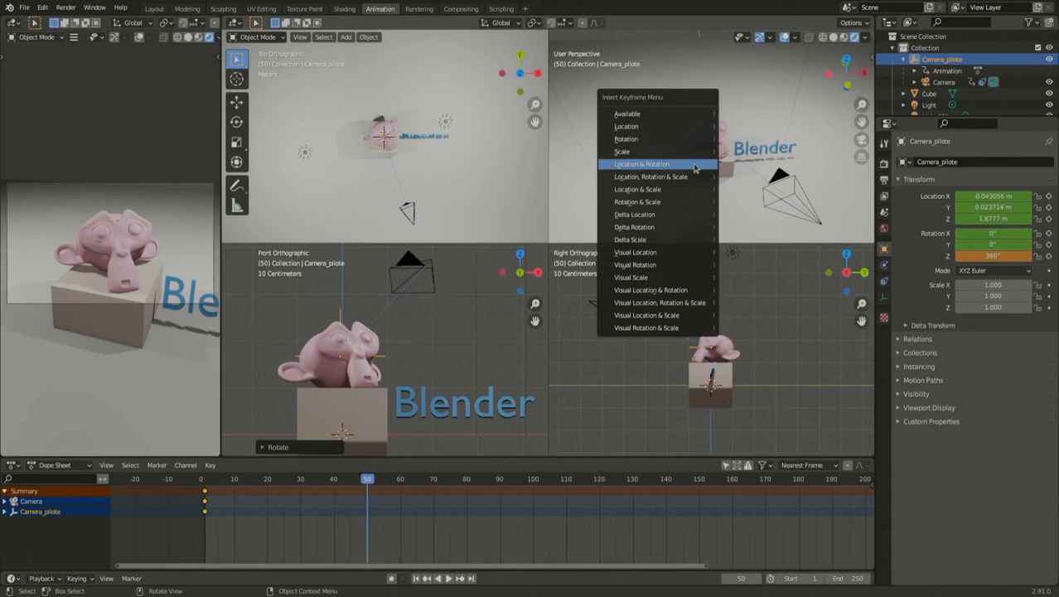
{"action": "left_click", "coordinate": [694, 165]}
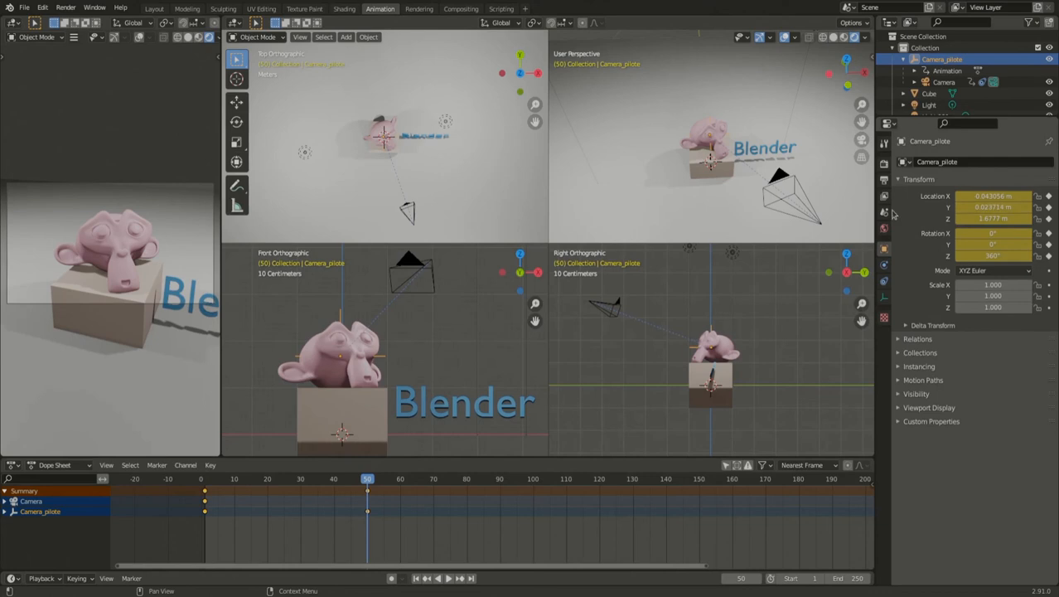
{"action": "left_click", "coordinate": [805, 194]}
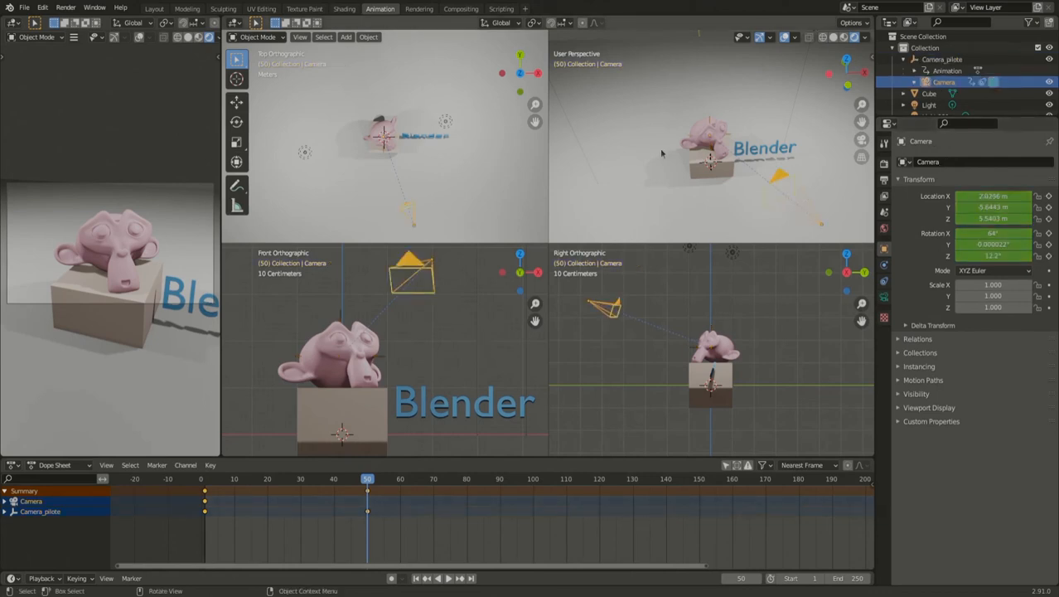
{"action": "key", "text": "i"}
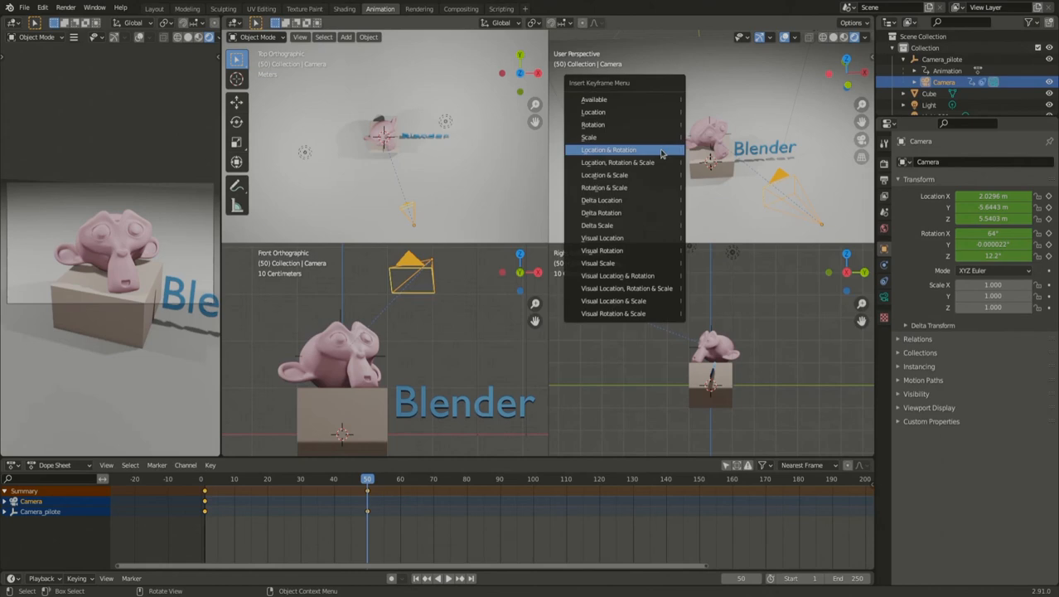
{"action": "left_click", "coordinate": [661, 154]}
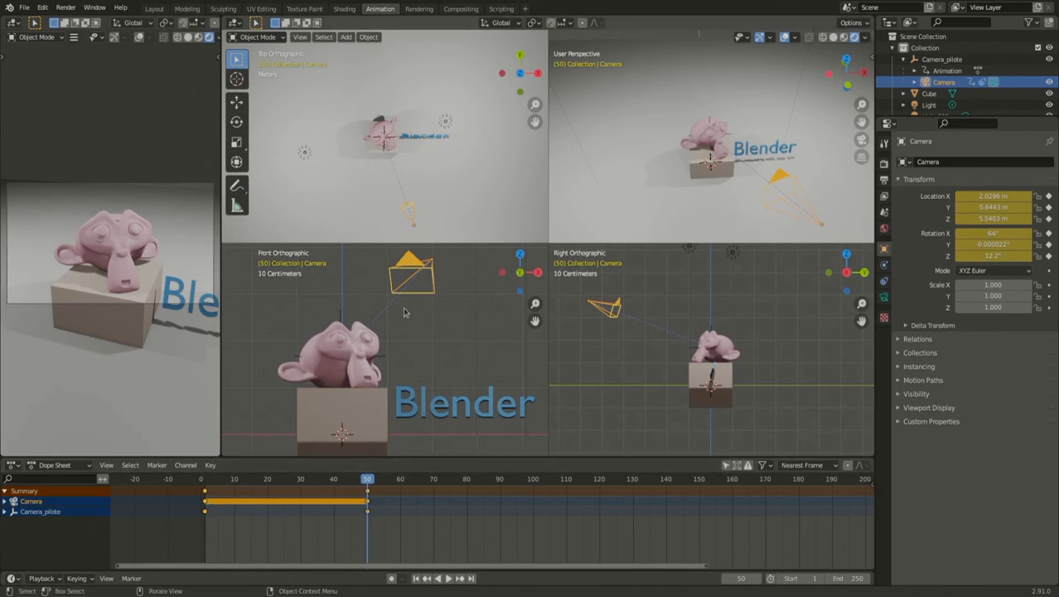
- Preview the camera orbit animation from frame 1 and return to the first frame
{"action": "left_click_drag", "start_coordinate": [367, 484], "coordinate": [208, 525]}
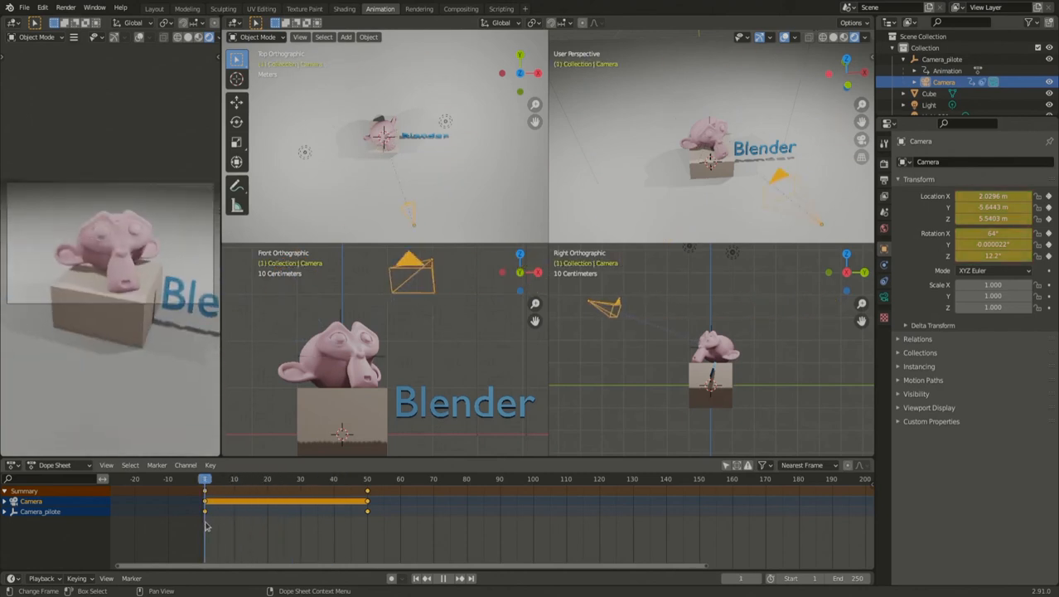
{"action": "left_click", "coordinate": [448, 579]}
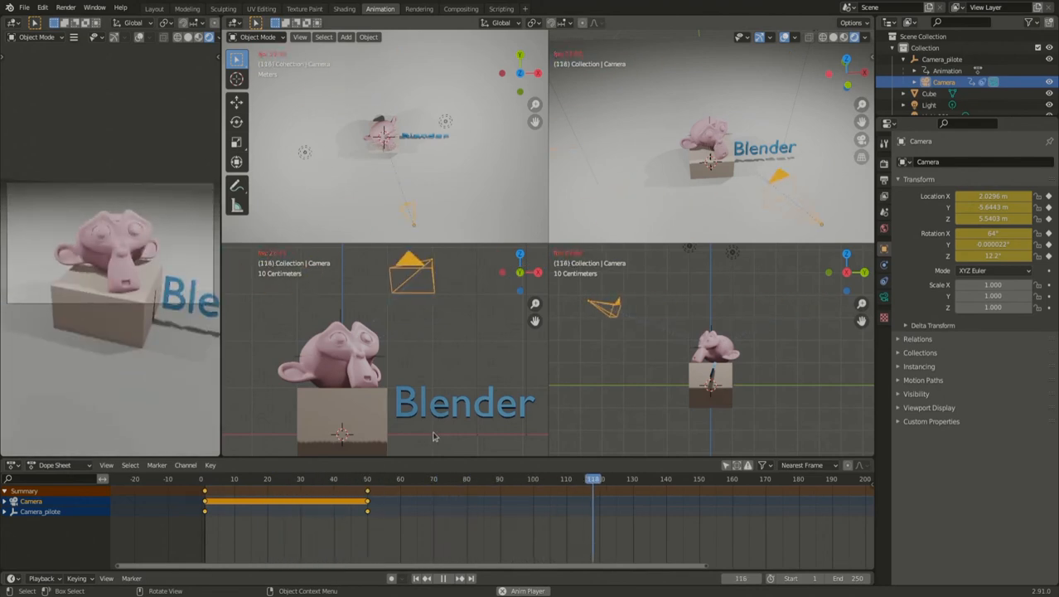
{"action": "key", "text": "Escape"}
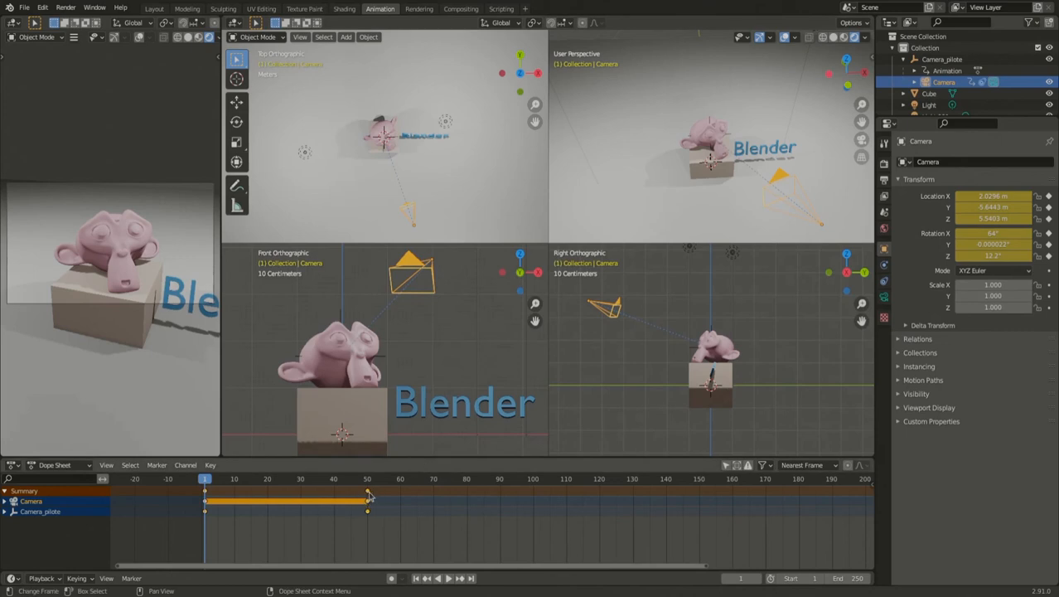
- Move the keyframes of both objects from frame 50 to frame 100 and preview the slower orbit
{"action": "key", "text": "g"}
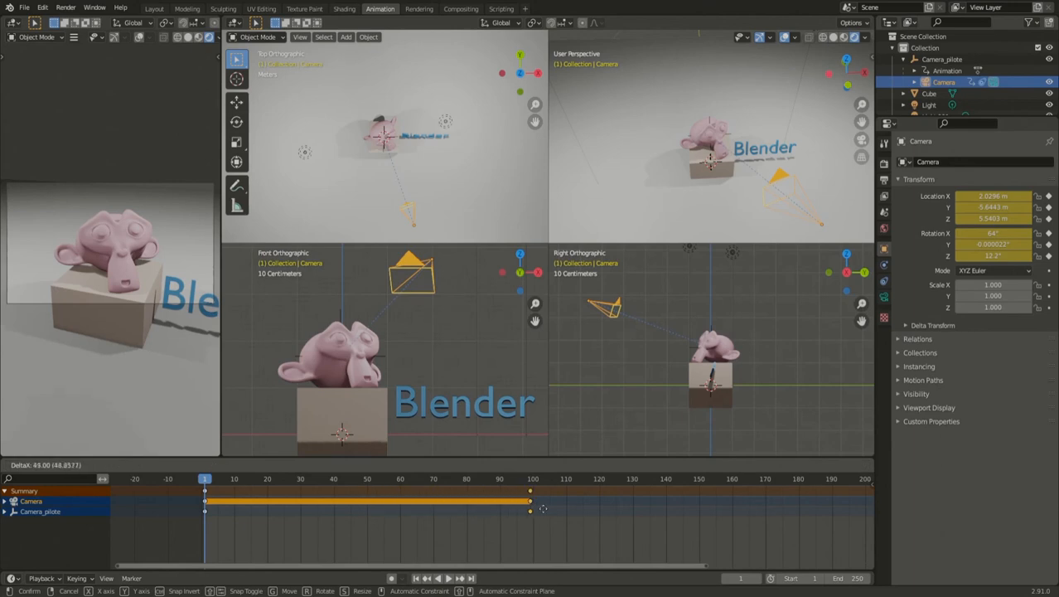
{"action": "left_click", "coordinate": [537, 507]}
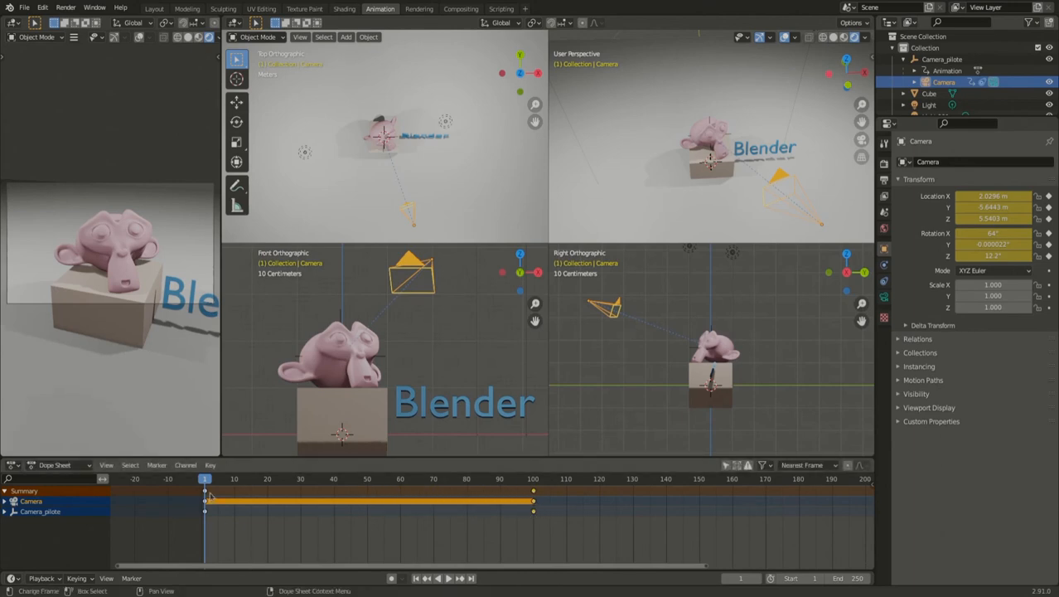
{"action": "key", "text": "space"}
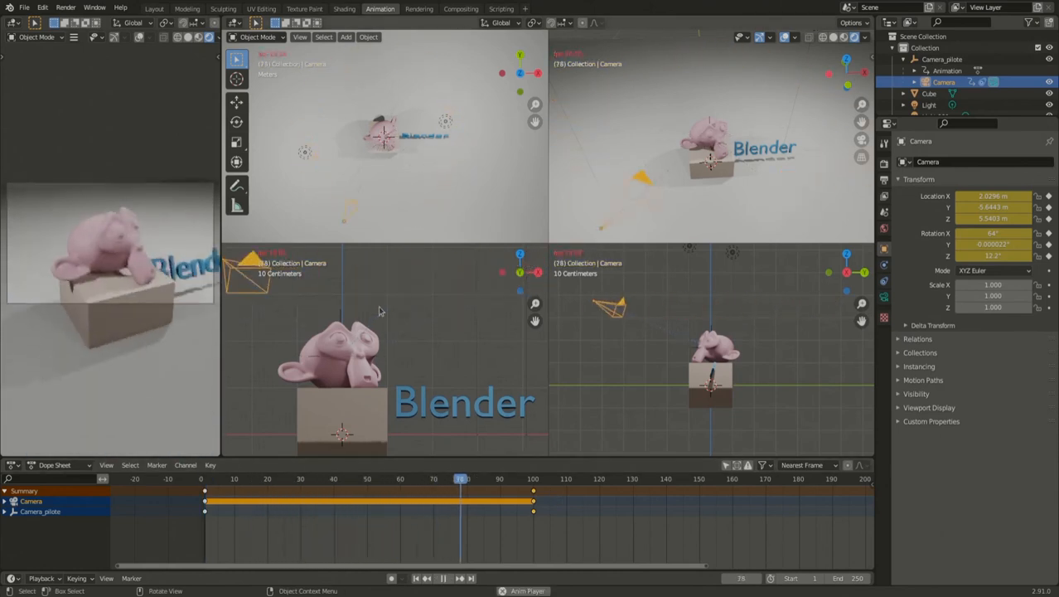
{"action": "key", "text": "Escape"}
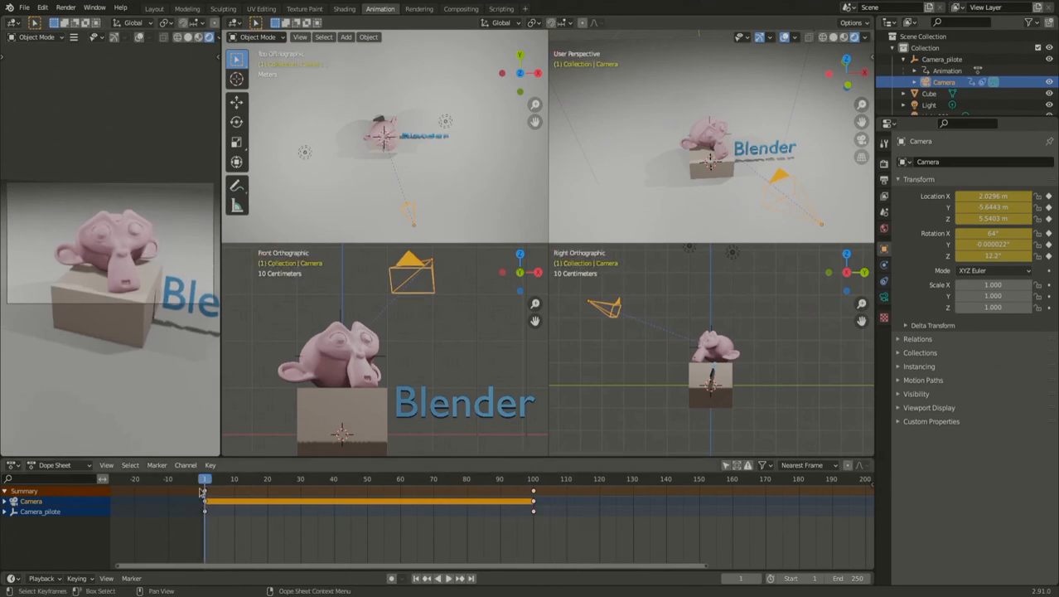
- Move the starting keyframes of both objects from frame 1 to frame 20 and preview the playback
{"action": "left_click_drag", "start_coordinate": [203, 490], "coordinate": [268, 501]}
{"action": "key", "text": "space"}
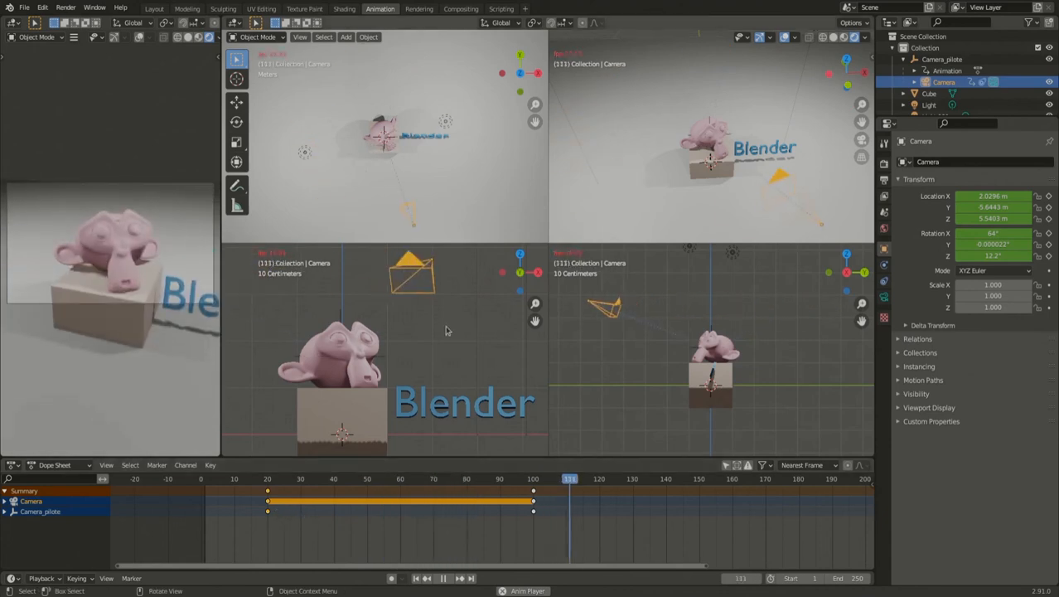
{"action": "key", "text": "Escape"}
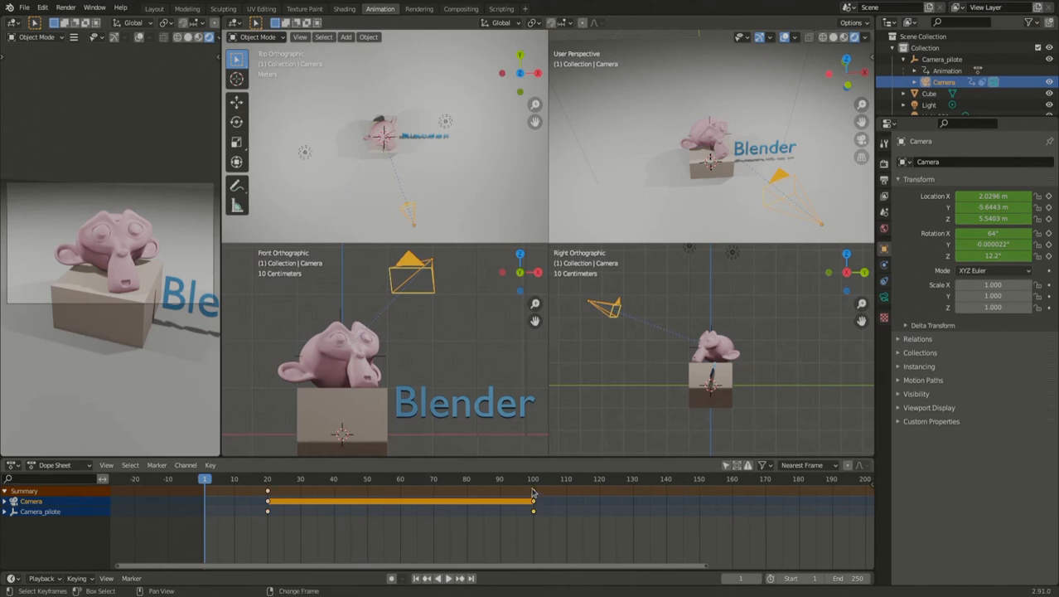
- Duplicate the frame 100 keyframes of both objects to frame 120 and preview the playback
{"action": "left_click", "coordinate": [532, 492]}
{"action": "key", "text": "shift+d"}
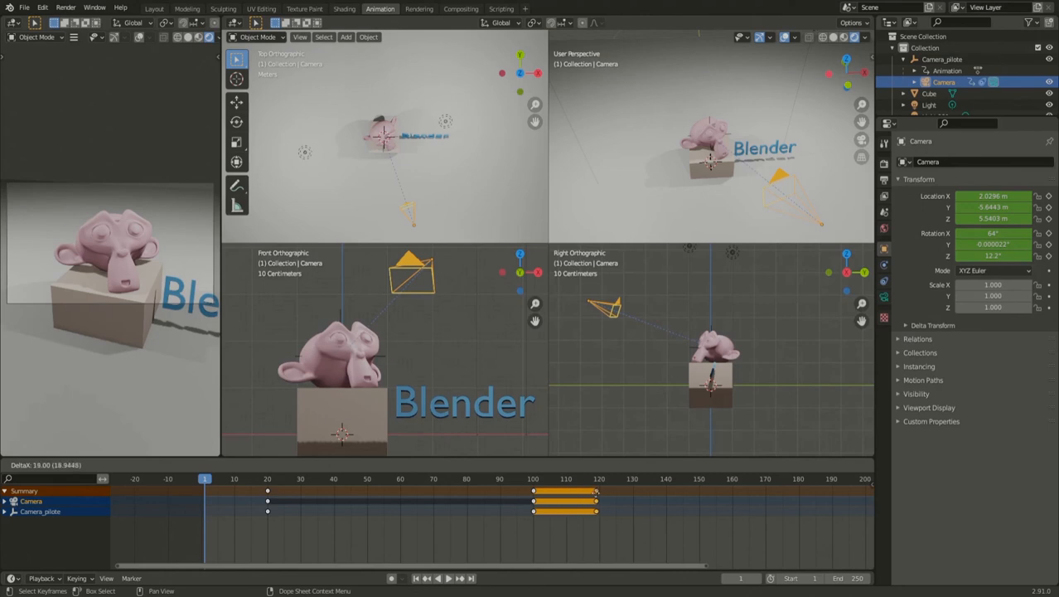
{"action": "left_click", "coordinate": [600, 491]}
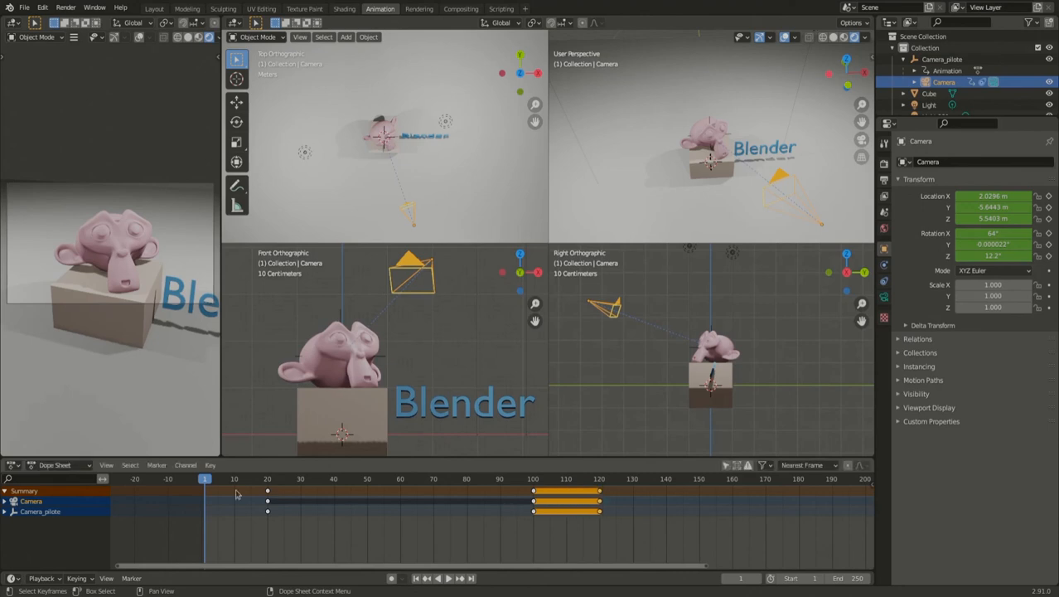
{"action": "key", "text": "space"}
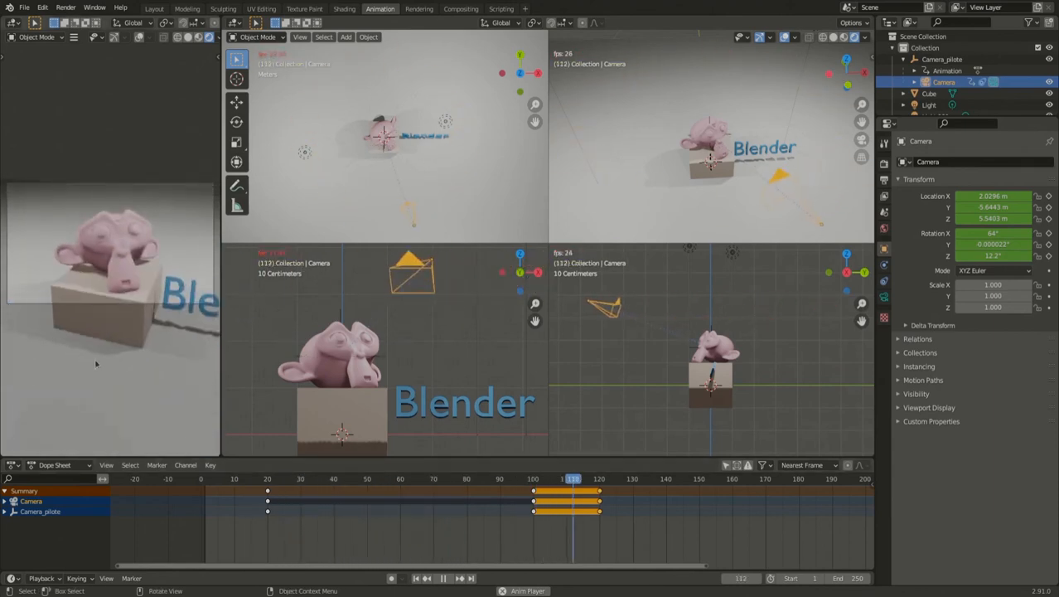
{"action": "key", "text": "Escape"}
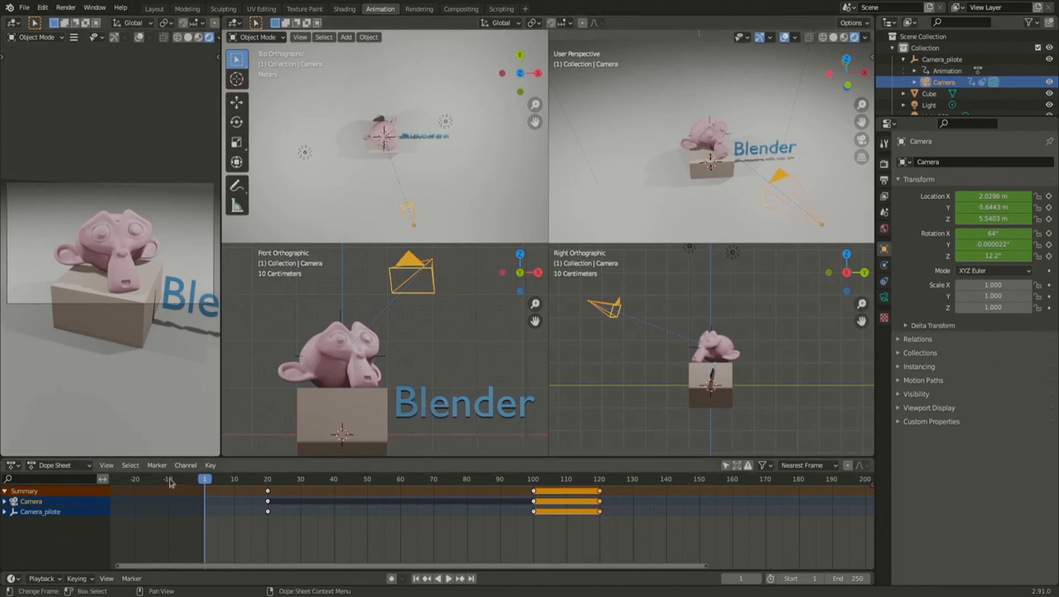
- Go to frame 140 and move Camera_pilote to the start of the Blender text, about X 1.41, Y 0.10, Z 0.68 m
{"action": "left_click_drag", "start_coordinate": [208, 481], "coordinate": [666, 503]}
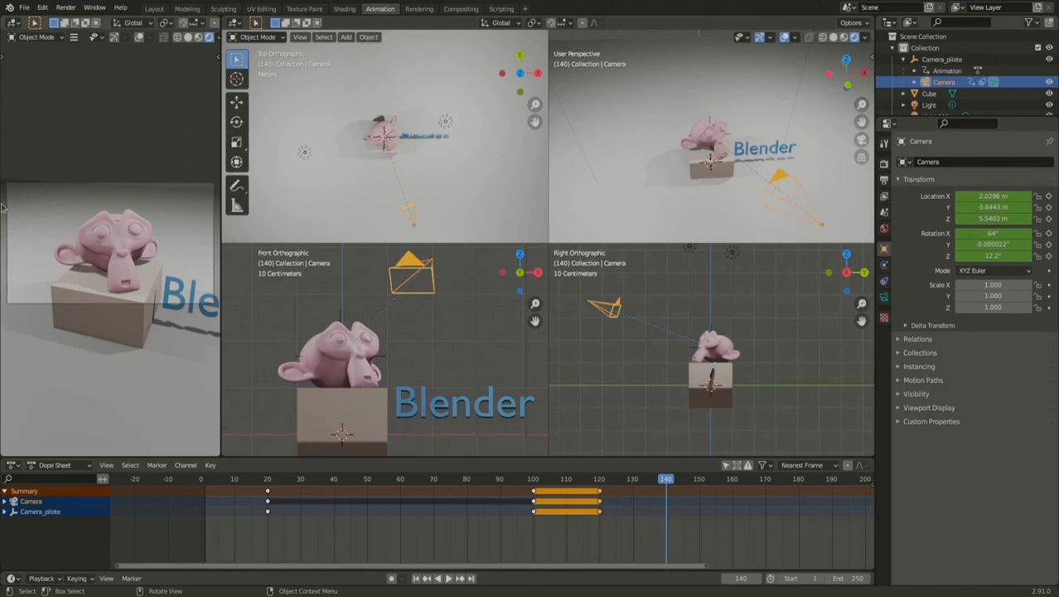
{"action": "scroll", "coordinate": [434, 200], "scroll_direction": "up", "scroll_amount": 4}
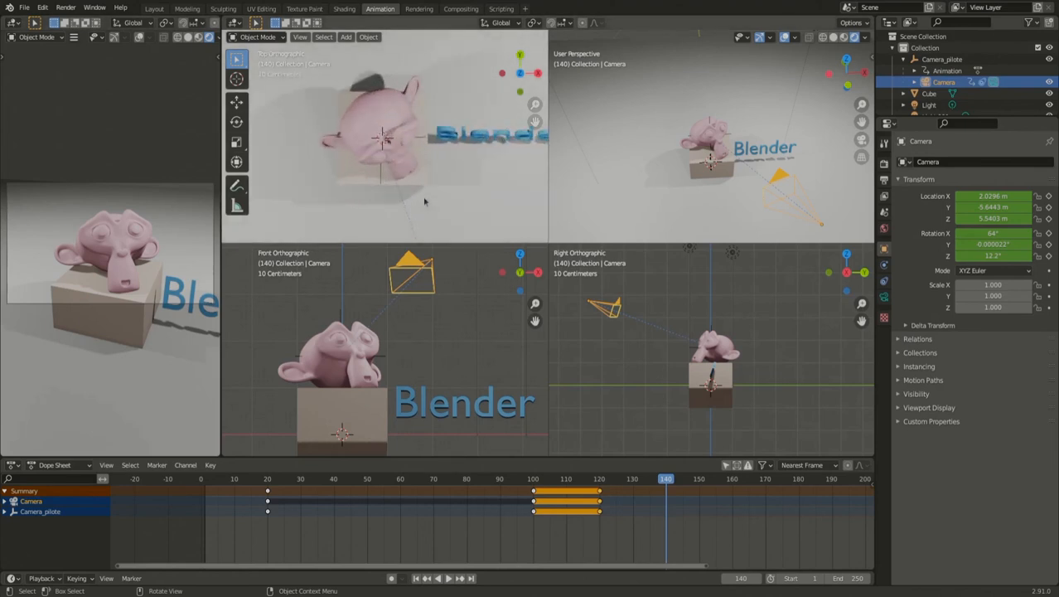
{"action": "left_click", "coordinate": [942, 60]}
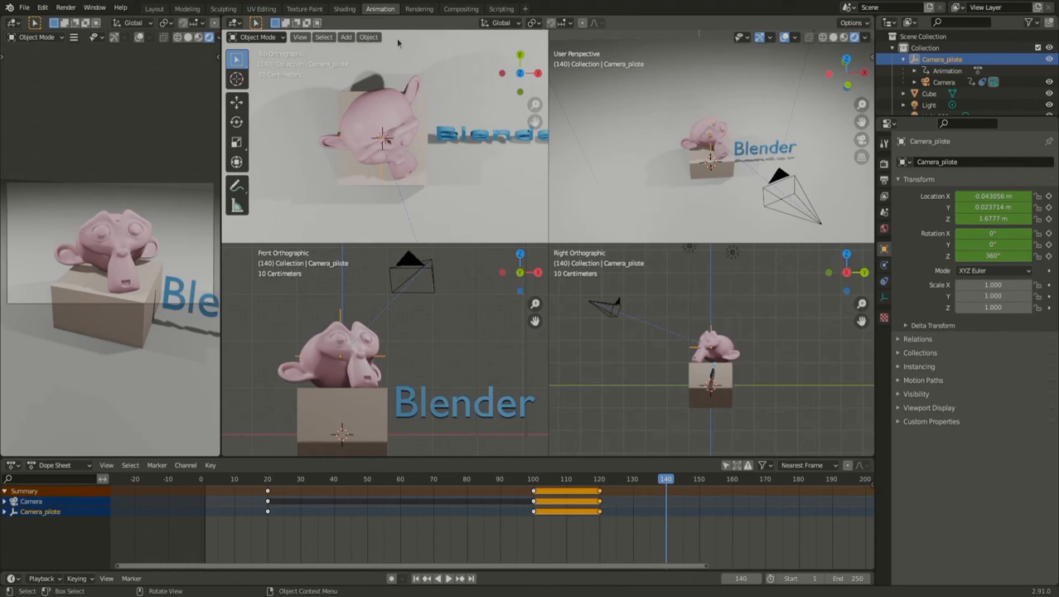
{"action": "key", "text": "g"}
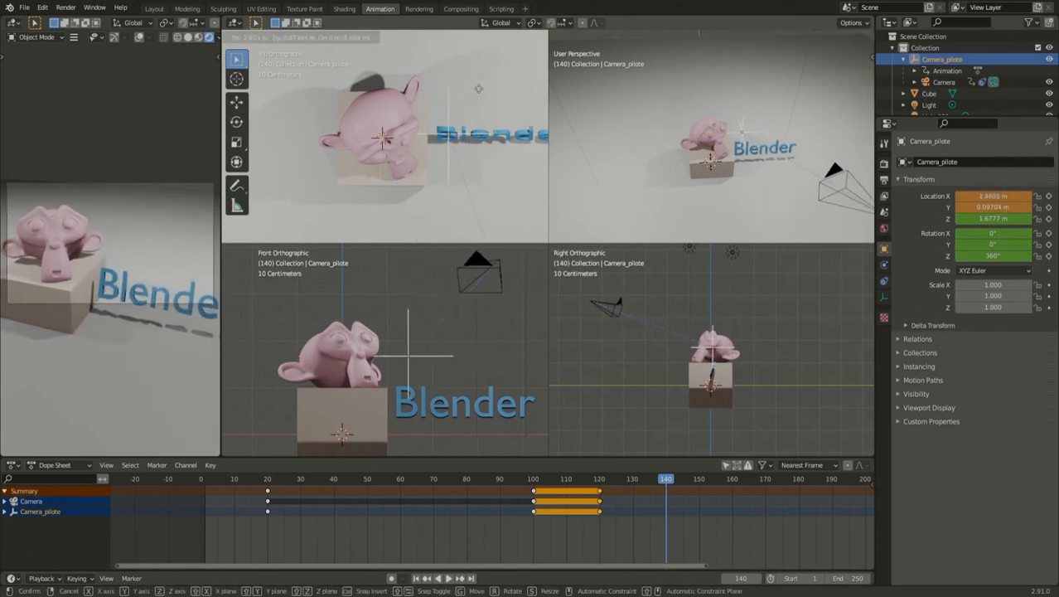
{"action": "left_click", "coordinate": [478, 88]}
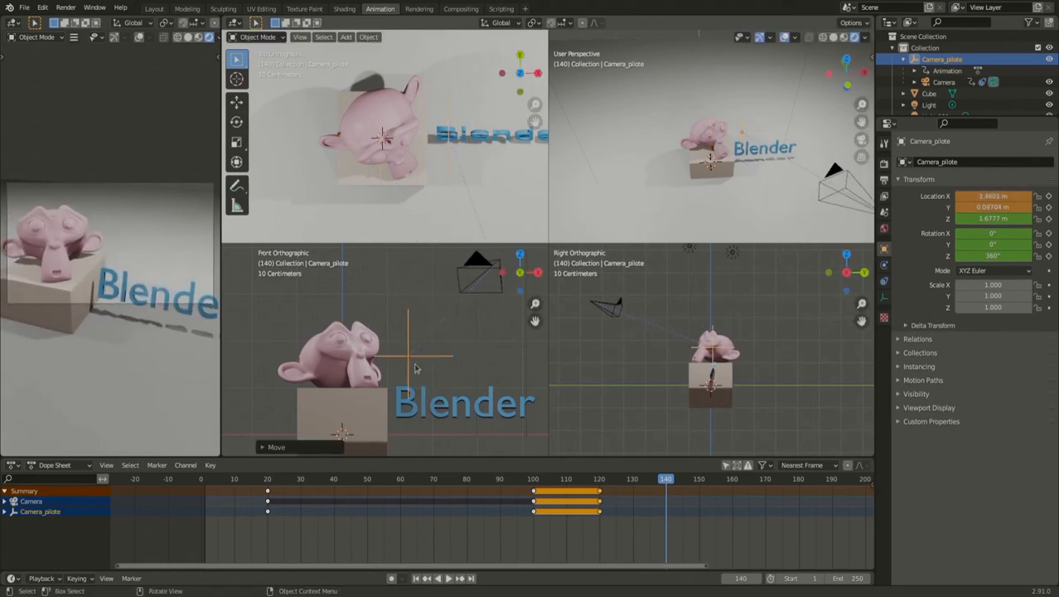
{"action": "key", "text": "g"}
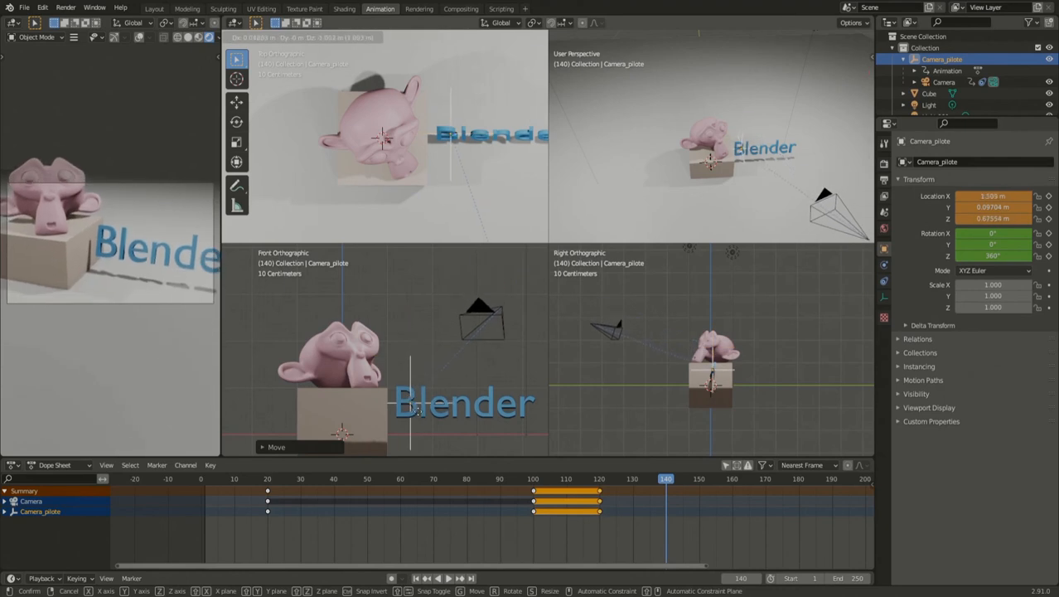
{"action": "left_click", "coordinate": [414, 414]}
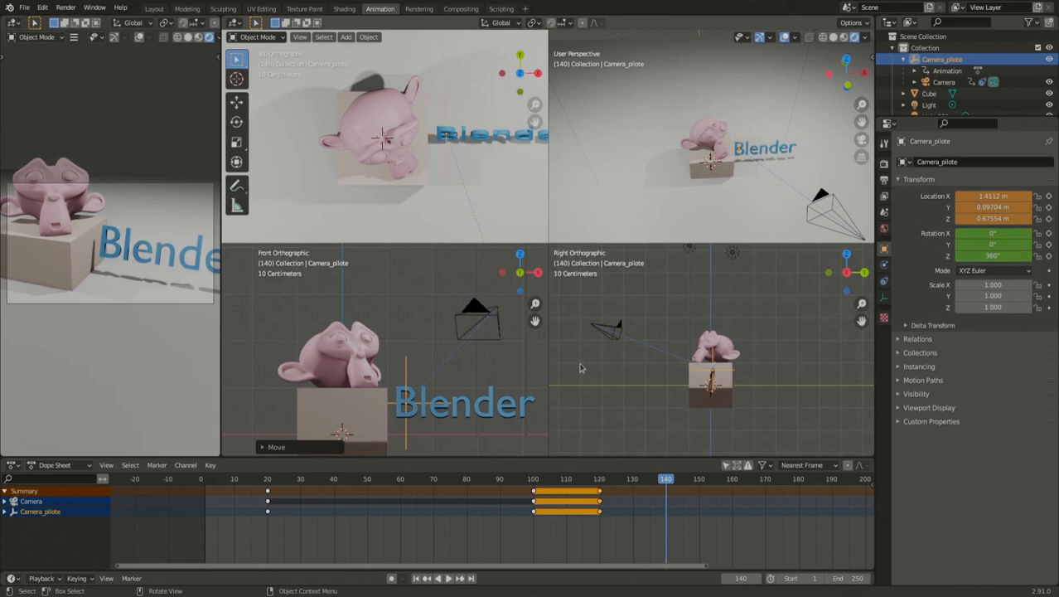
- Move the camera closer to the Blender text, to about X 0.06, Y -2.14 m
{"action": "left_click", "coordinate": [604, 339]}
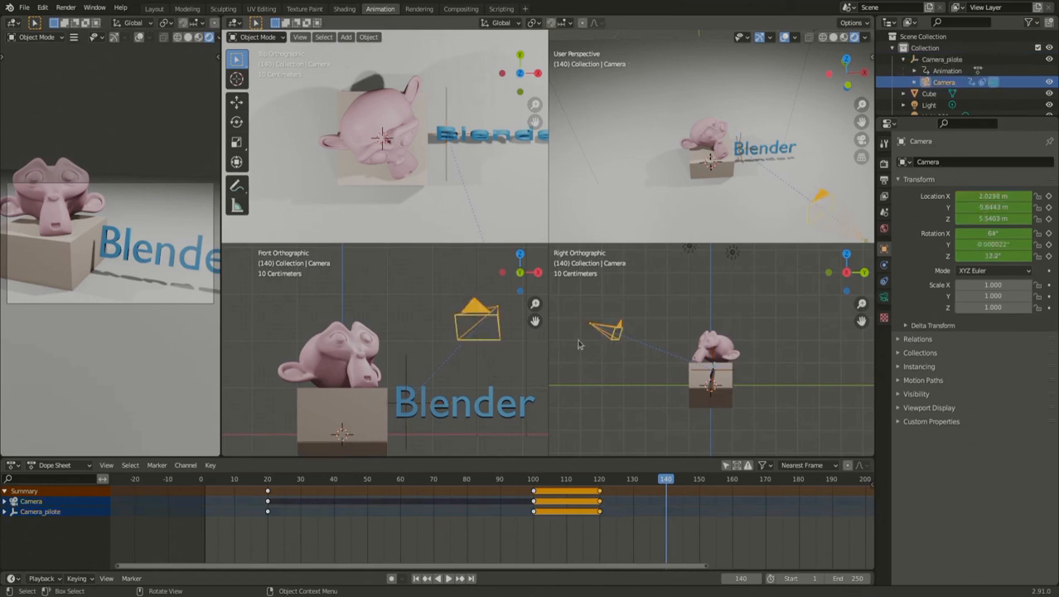
{"action": "scroll", "coordinate": [431, 170], "scroll_direction": "down", "scroll_amount": 6}
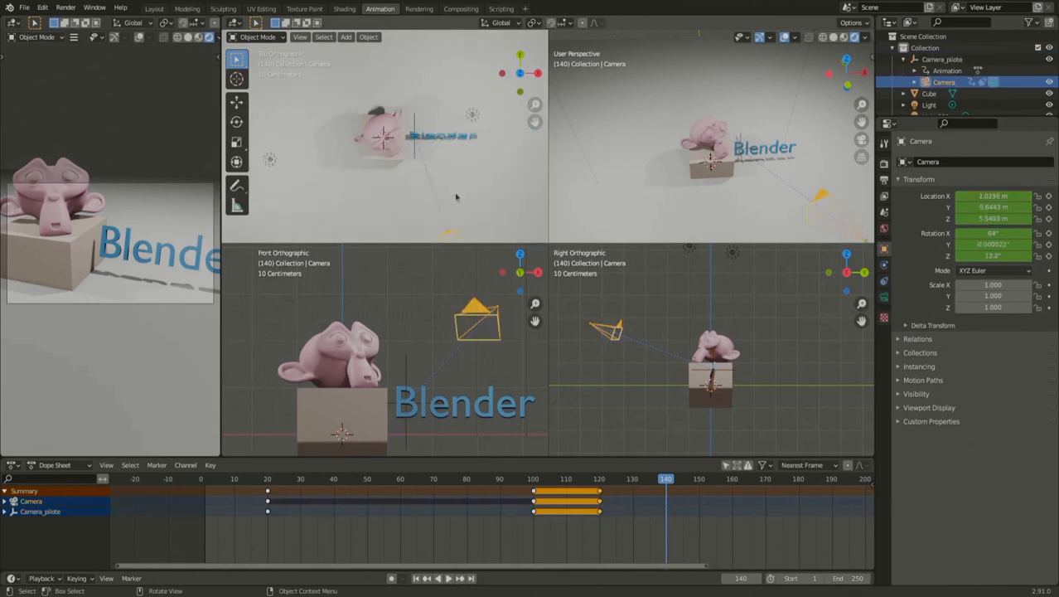
{"action": "key", "text": "g"}
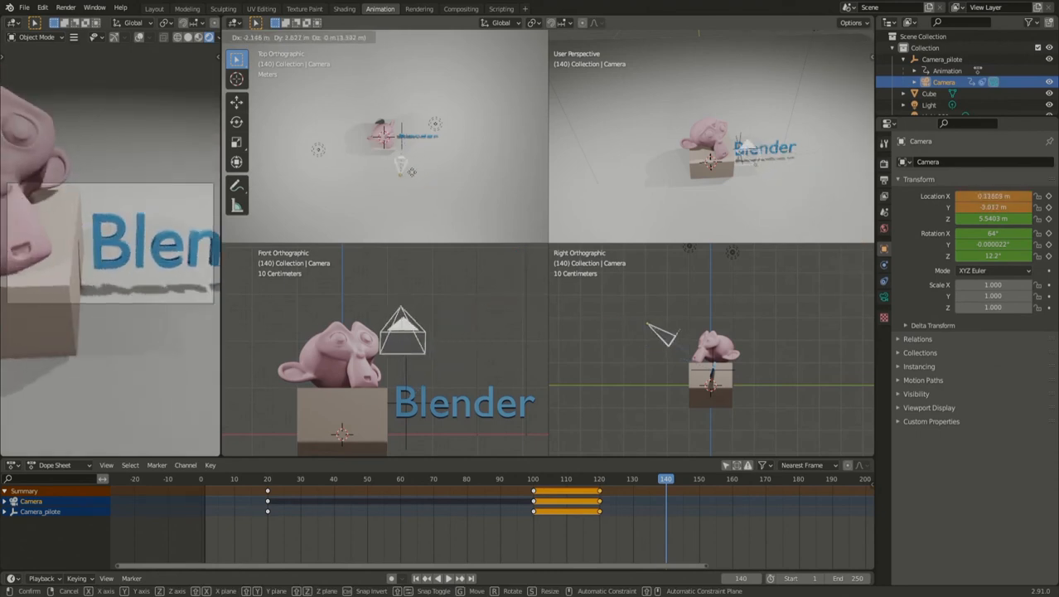
{"action": "left_click", "coordinate": [414, 166]}
{"action": "scroll", "coordinate": [412, 202], "scroll_direction": "up", "scroll_amount": 2}
{"action": "scroll", "coordinate": [412, 202], "scroll_direction": "up", "scroll_amount": 2}
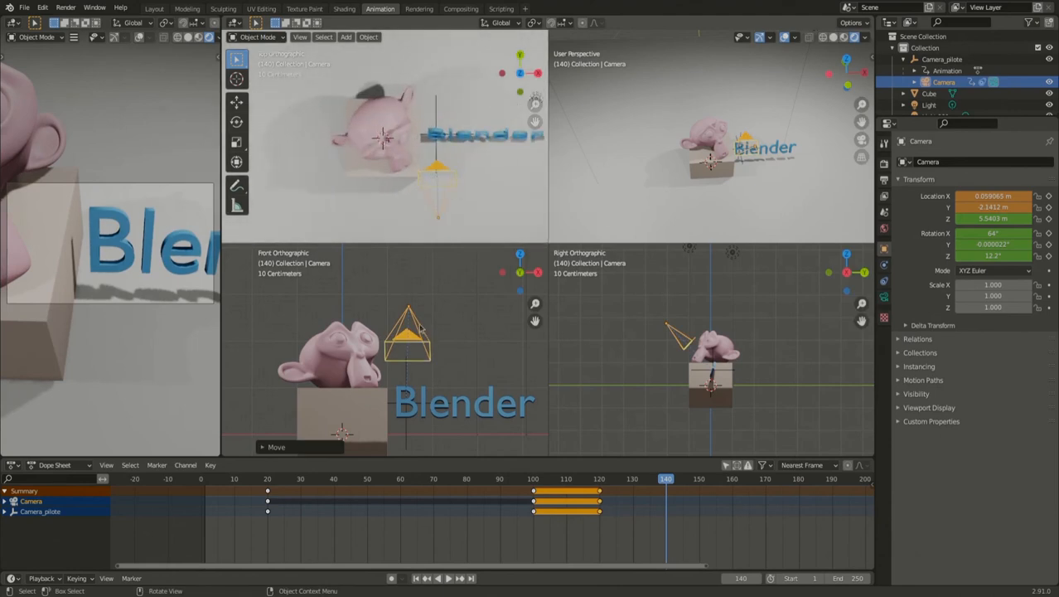
- Lower the camera to the Blender text's height and bring it closer, to about X -0.04, Y -1.98, Z 3.67 m
{"action": "key", "text": "g"}
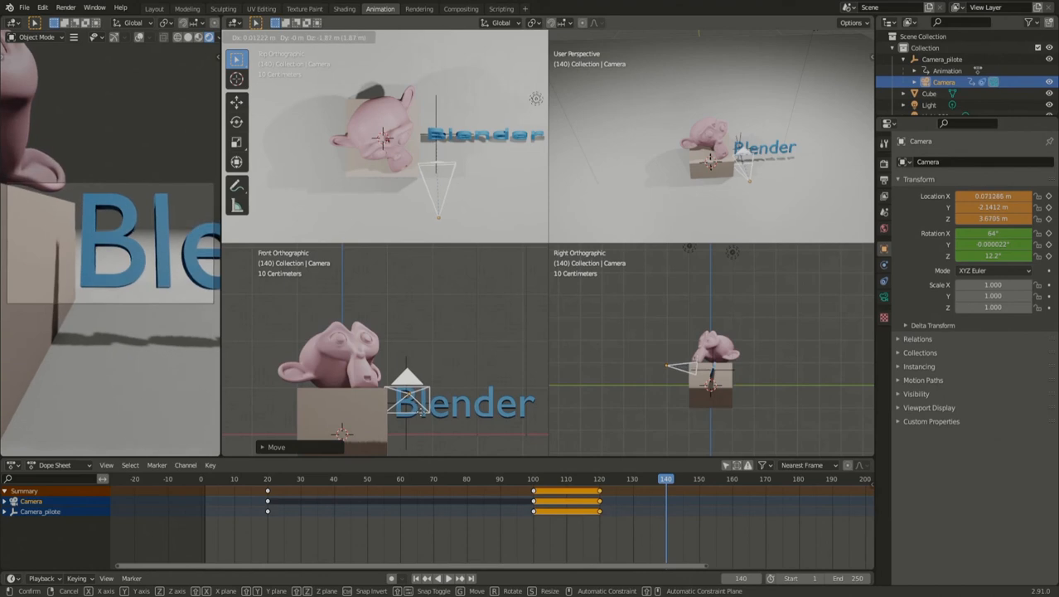
{"action": "left_click", "coordinate": [421, 408]}
{"action": "scroll", "coordinate": [407, 170], "scroll_direction": "up", "scroll_amount": 2}
{"action": "key", "text": "g"}
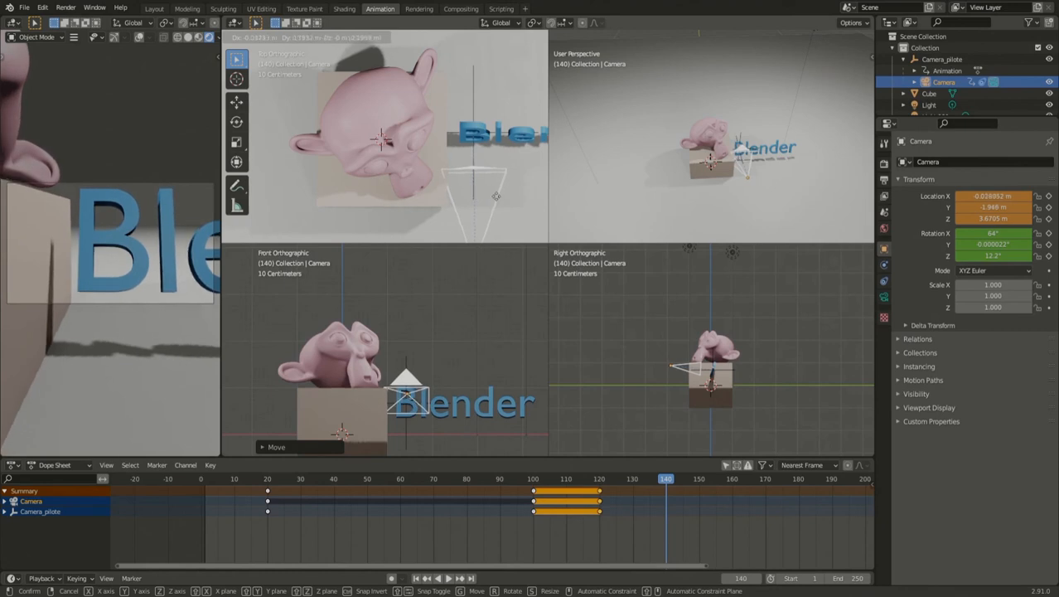
{"action": "left_click", "coordinate": [484, 207]}
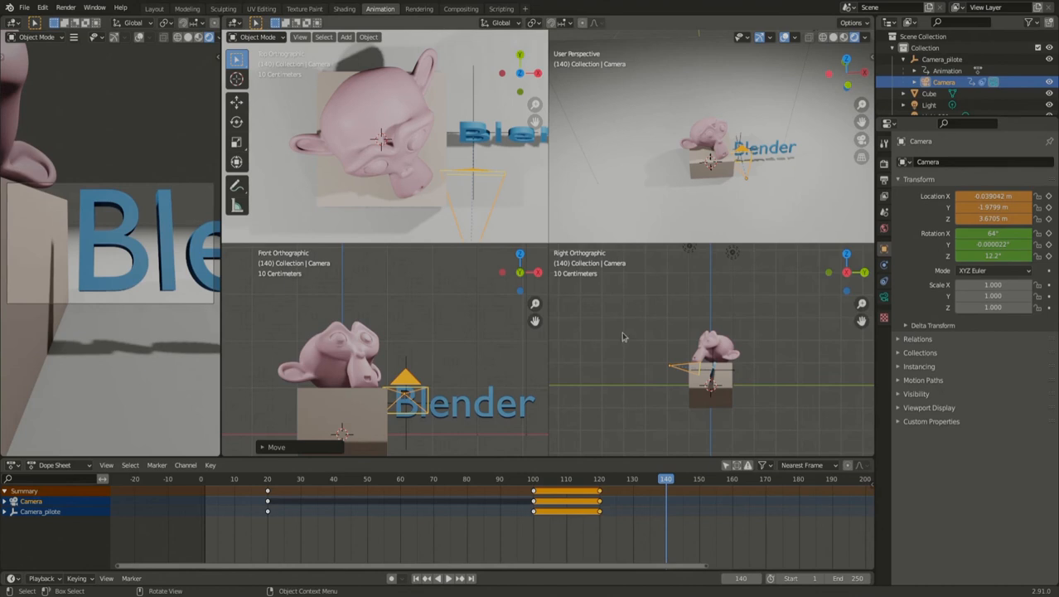
- Insert Location & Rotation keyframes for the camera and Camera_pilote at frame 140 and preview the animation from frame 1
{"action": "key", "text": "i"}
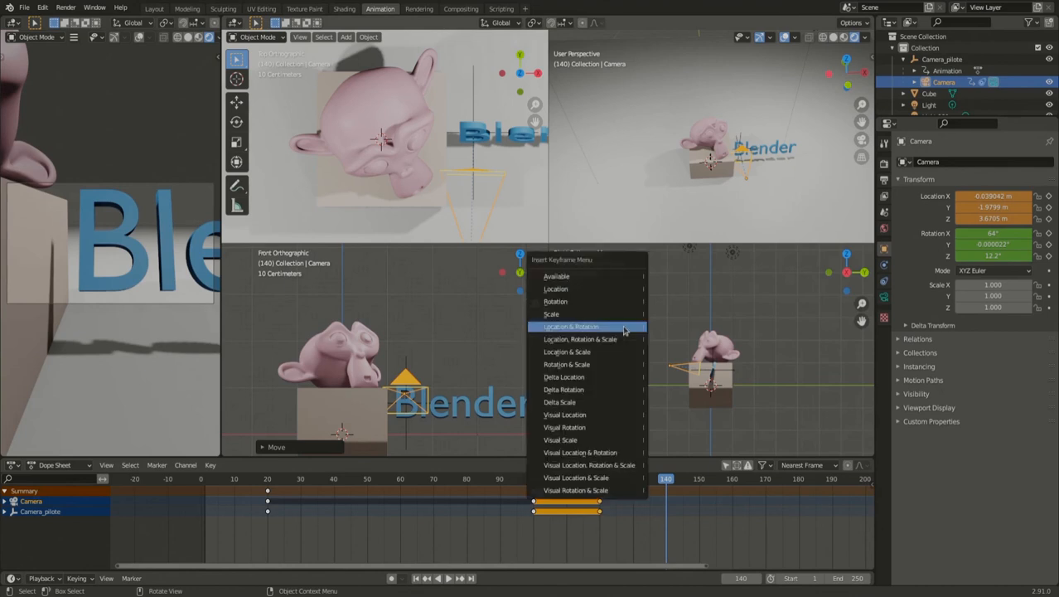
{"action": "left_click", "coordinate": [624, 331]}
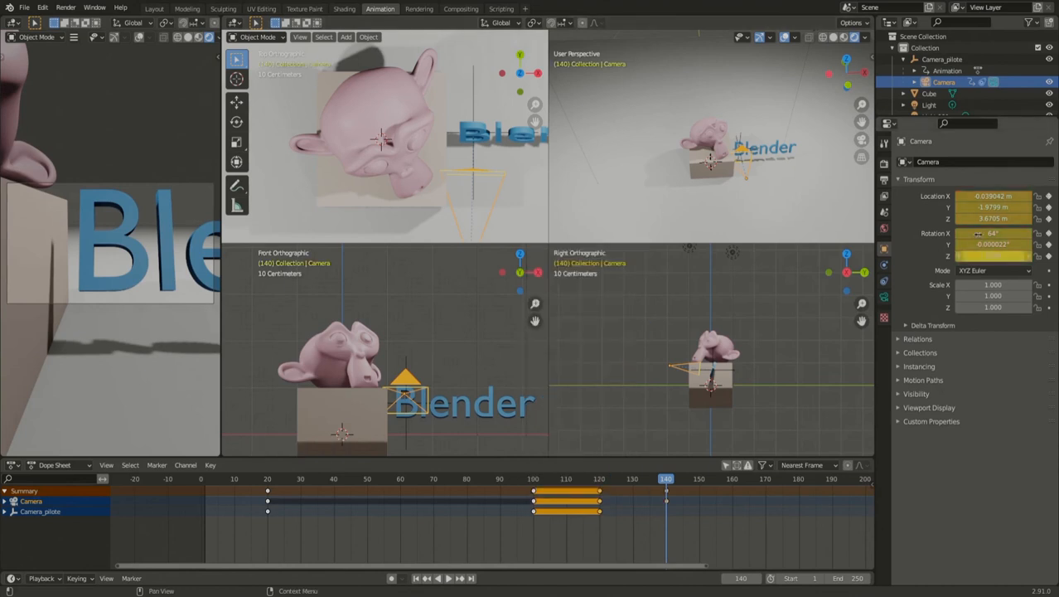
{"action": "left_click", "coordinate": [933, 60]}
{"action": "key", "text": "i"}
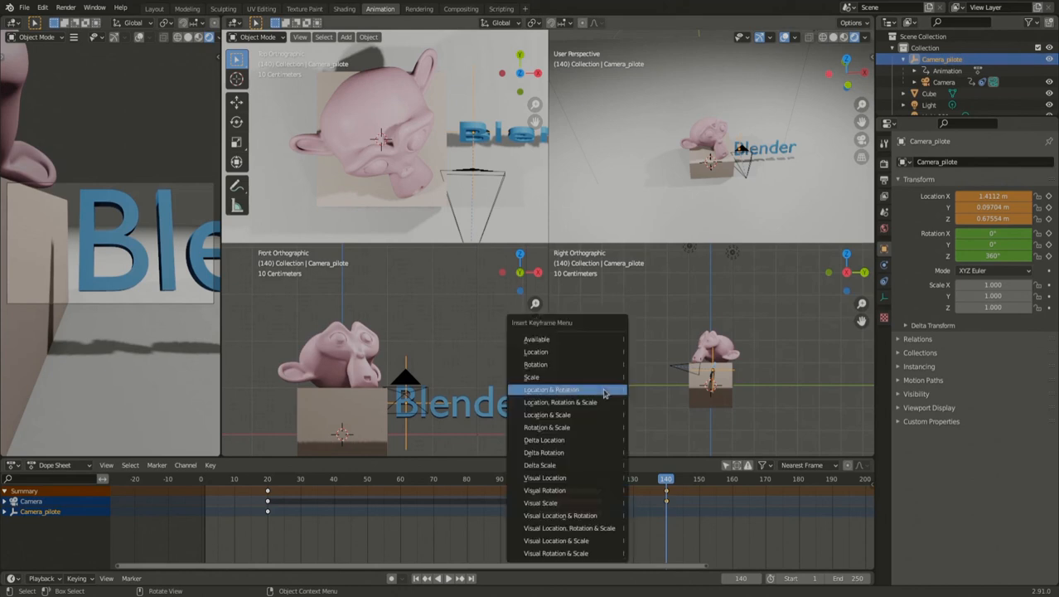
{"action": "left_click", "coordinate": [604, 390]}
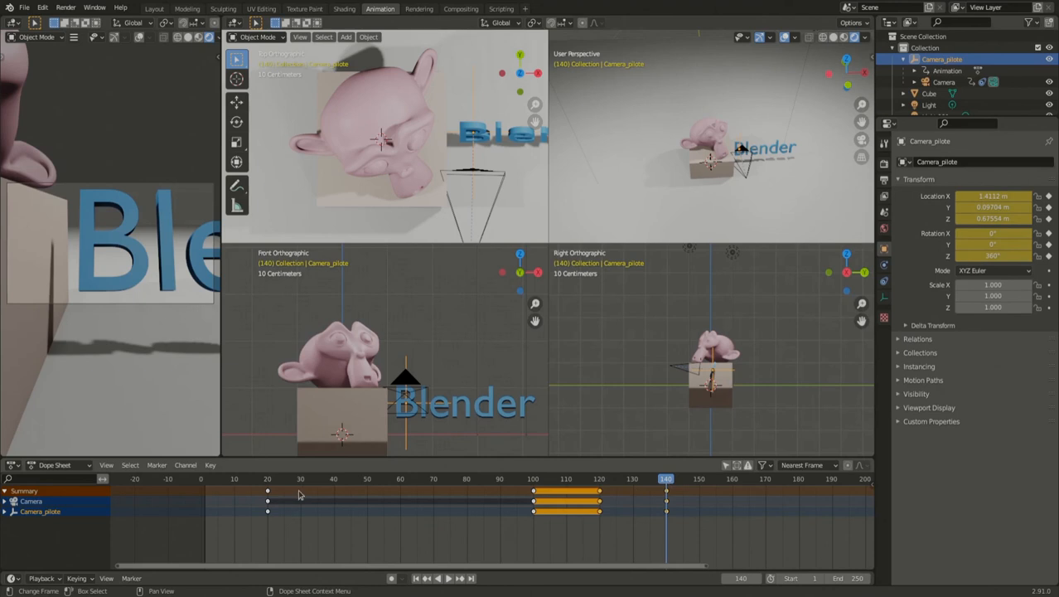
{"action": "left_click", "coordinate": [416, 578]}
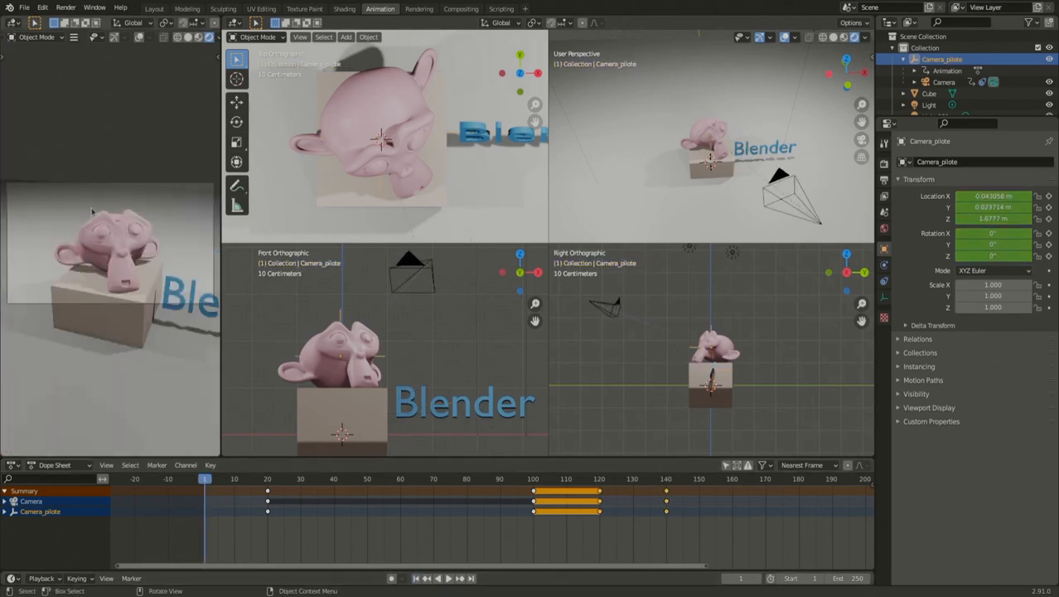
{"action": "key", "text": "space"}
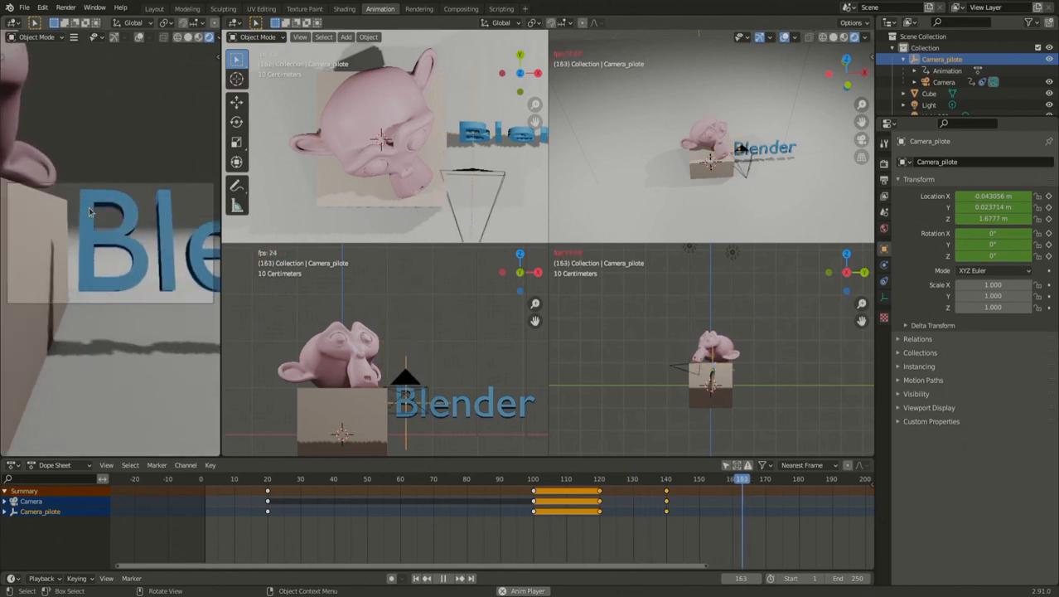
{"action": "key", "text": "Escape"}
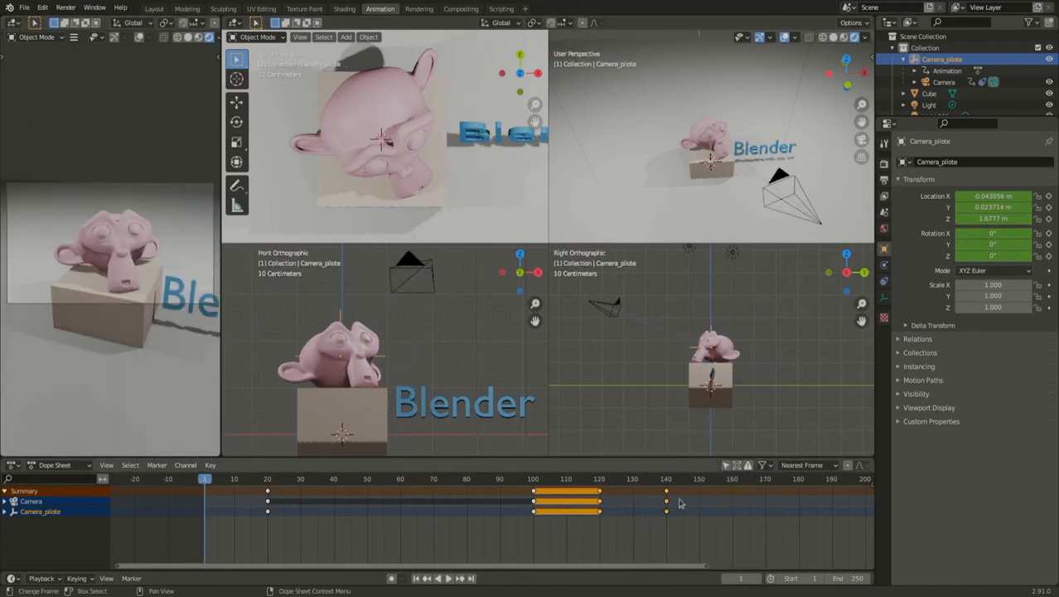
- Duplicate the frame 140 keyframes of both objects to frame 150
{"action": "scroll", "coordinate": [680, 504], "scroll_direction": "up", "scroll_amount": 4}
{"action": "middle_click_drag", "start_coordinate": [766, 504], "coordinate": [354, 489]}
{"action": "left_click", "coordinate": [319, 493]}
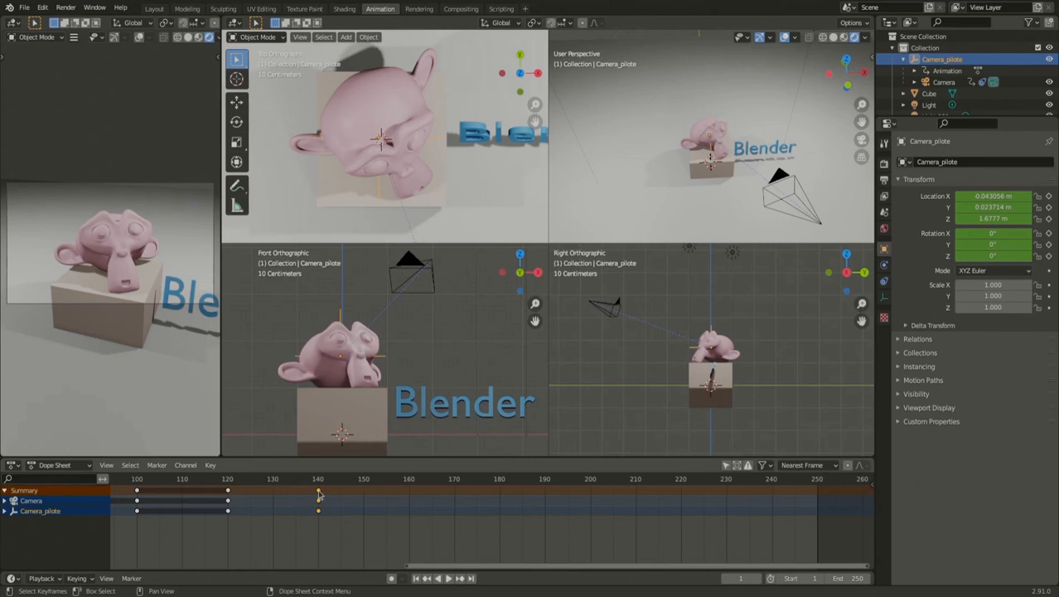
{"action": "key", "text": "shift+d"}
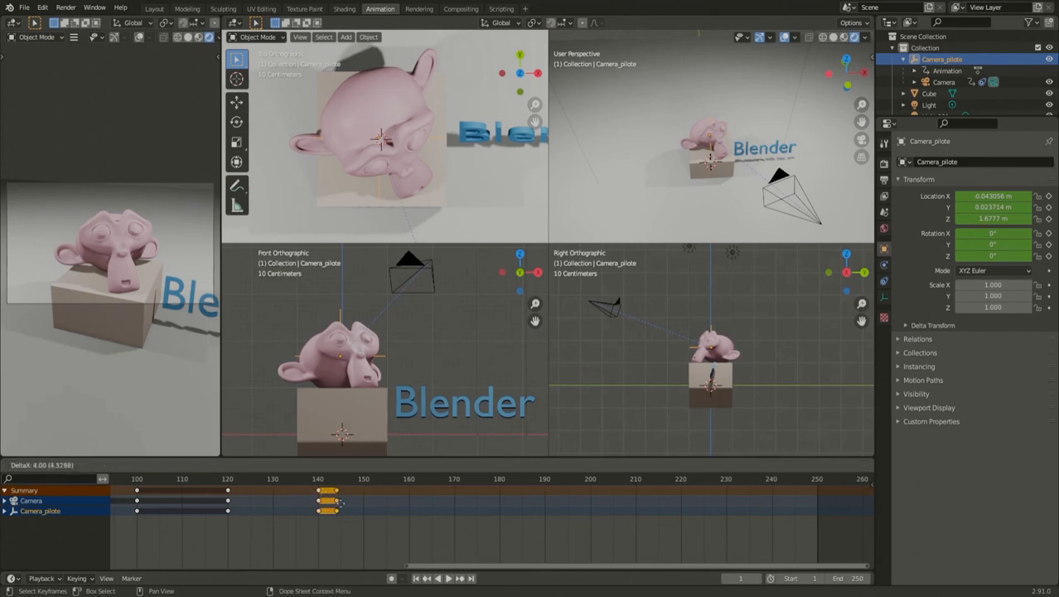
{"action": "left_click", "coordinate": [358, 510]}
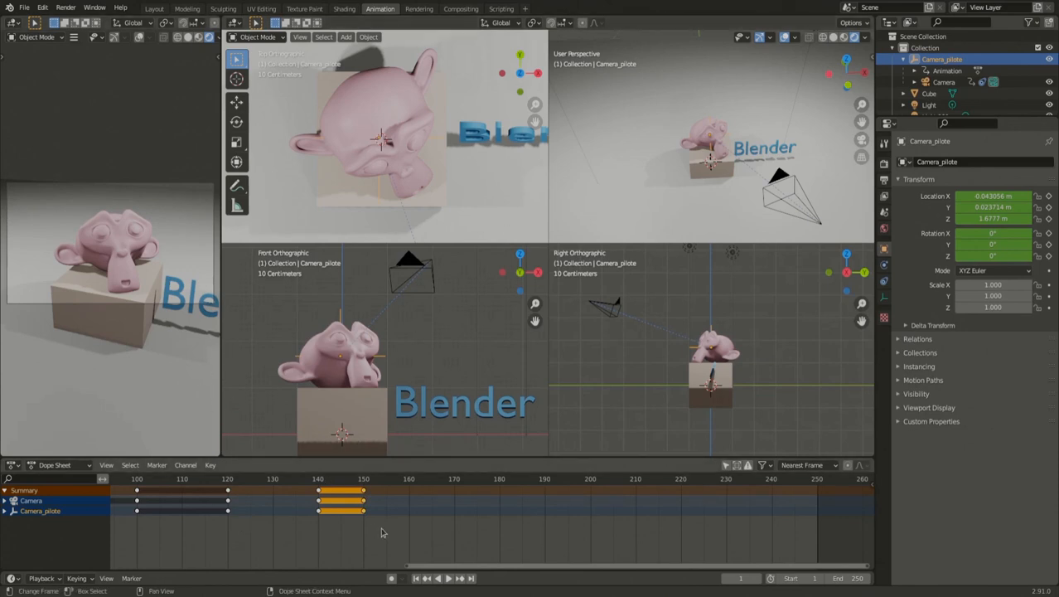
- Activate the Move tool and set the current frame to 180
{"action": "mouse_move", "coordinate": [362, 487]}
{"action": "left_mouse_down"}
{"action": "mouse_move", "coordinate": [373, 486]}
{"action": "mouse_move", "coordinate": [364, 486]}
{"action": "left_mouse_up"}
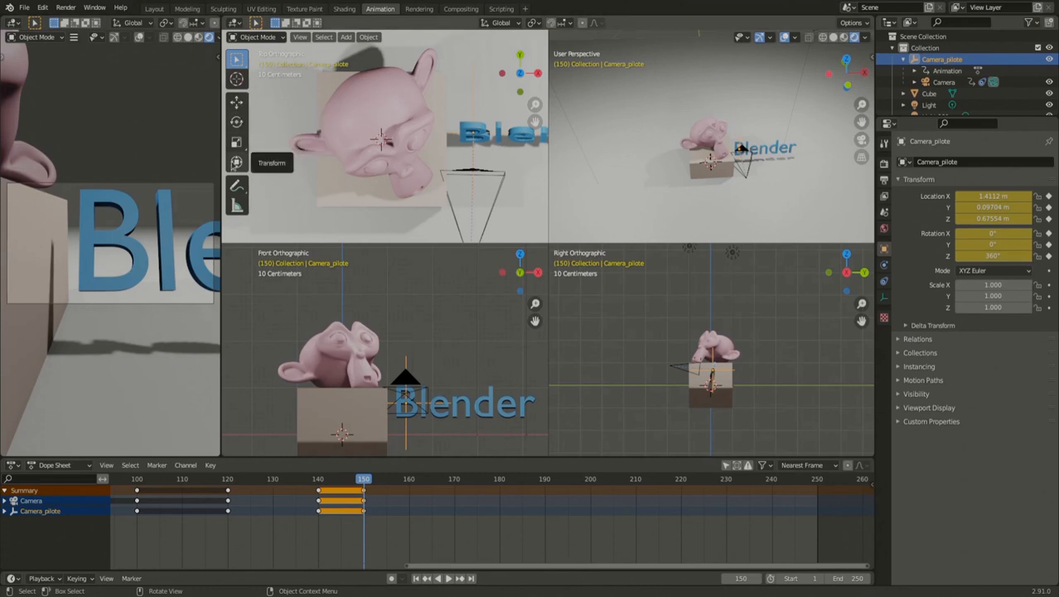
{"action": "left_click", "coordinate": [236, 104]}
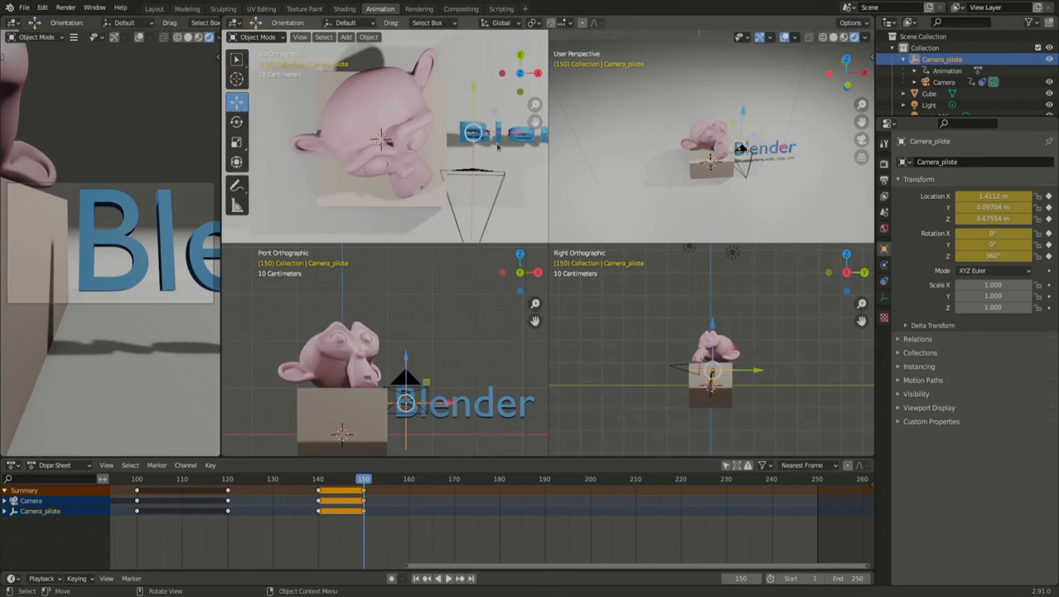
{"action": "scroll", "coordinate": [514, 143], "scroll_direction": "down", "scroll_amount": 3}
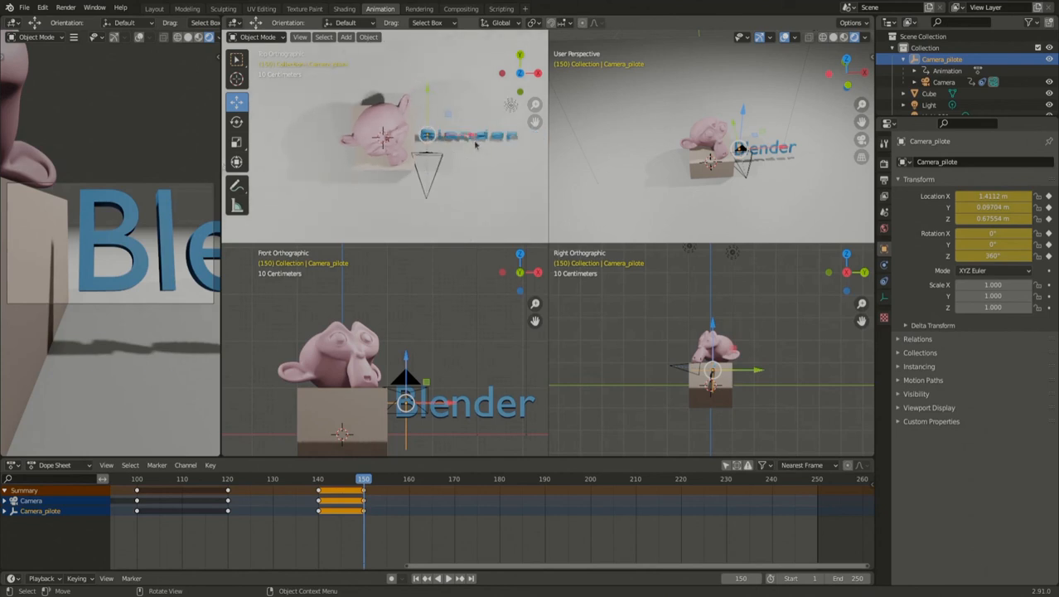
{"action": "key", "text": "space"}
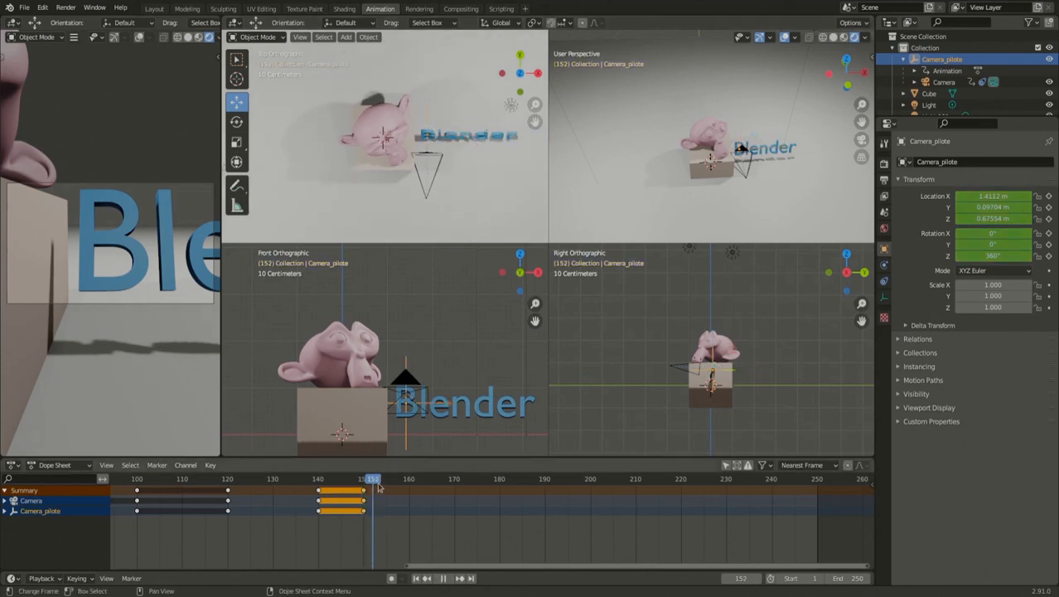
{"action": "left_click_drag", "start_coordinate": [468, 498], "coordinate": [503, 498]}
{"action": "key", "text": "space"}
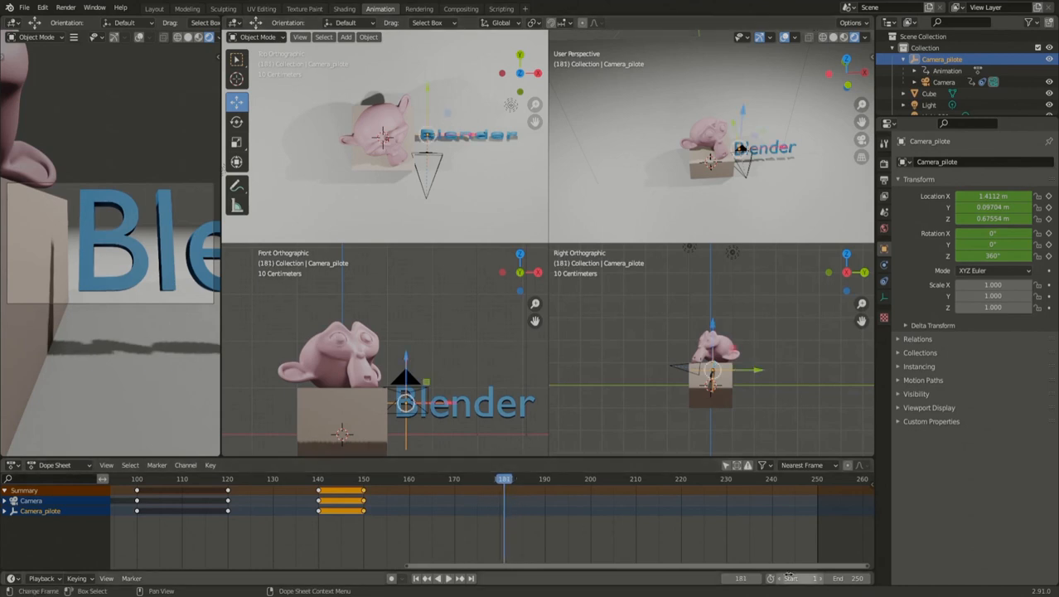
{"action": "left_click", "coordinate": [727, 578]}
{"action": "scroll", "coordinate": [474, 132], "scroll_direction": "up", "scroll_amount": 2}
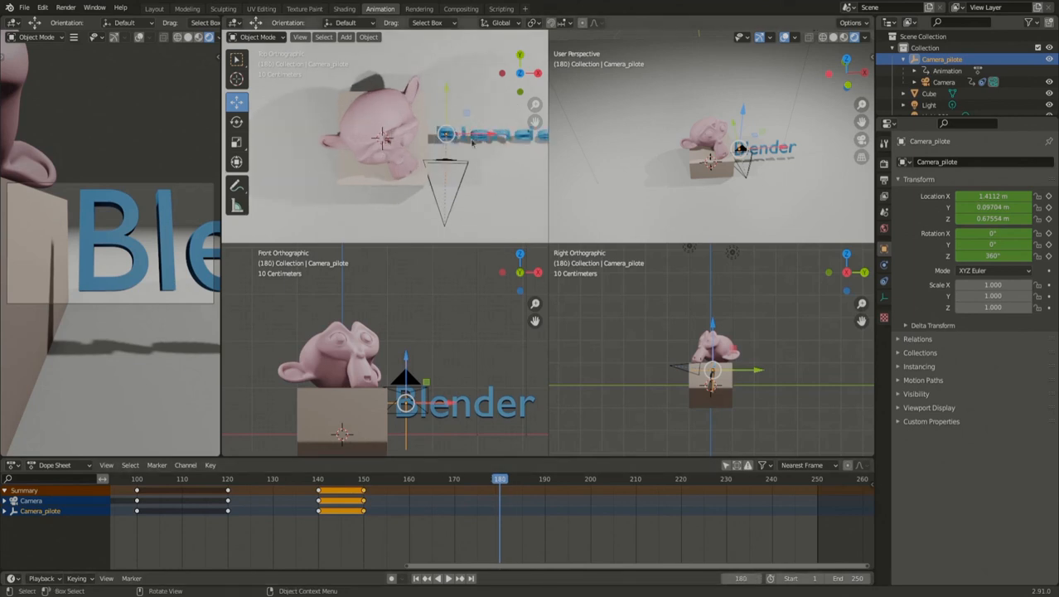
{"action": "scroll", "coordinate": [496, 135], "scroll_direction": "down", "scroll_amount": 1}
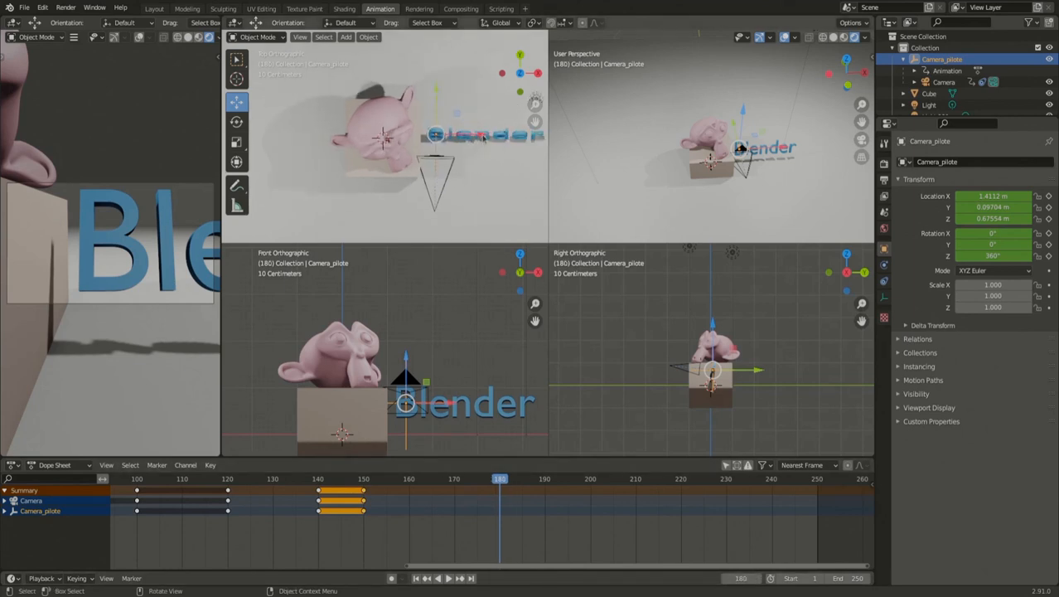
- Try to move Camera_pilote along the X axis past the Blender text and undo the move
{"action": "key", "text": "g"}
{"action": "key", "text": "x"}
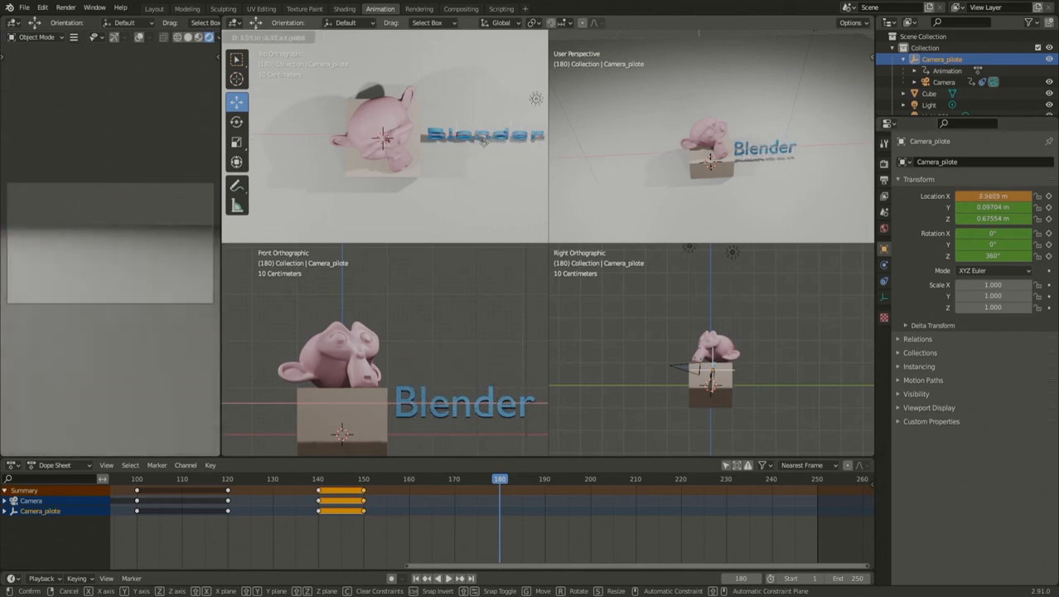
{"action": "left_click", "coordinate": [470, 154]}
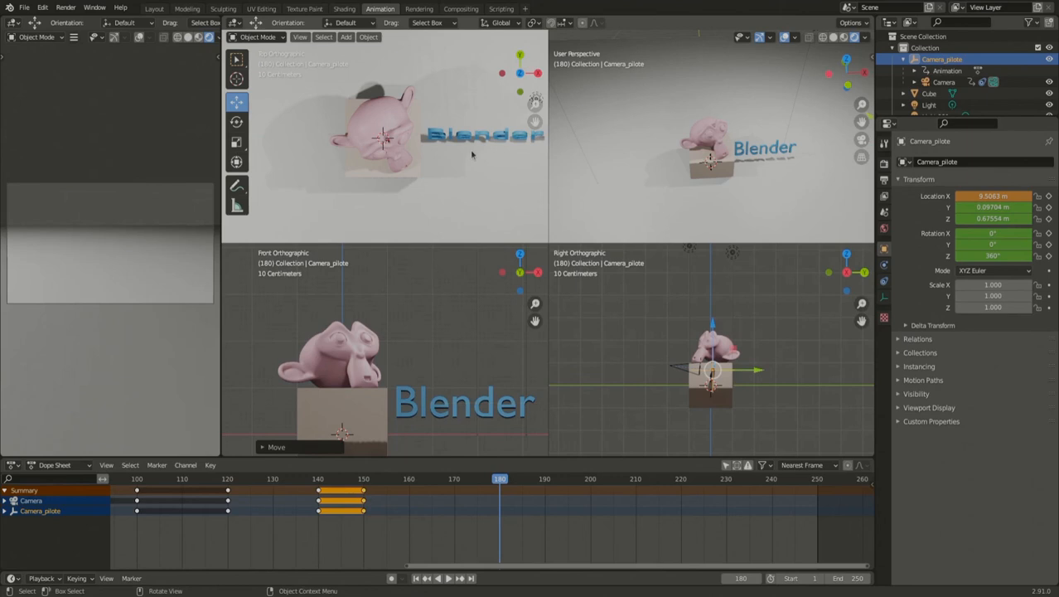
{"action": "key", "text": "ctrl+z"}
- Move Camera_pilote along X to about 4.02 m at the end of the text and give it a Location & Rotation keyframe at frame 180
{"action": "scroll", "coordinate": [485, 145], "scroll_direction": "down", "scroll_amount": 2}
{"action": "left_click_drag", "start_coordinate": [460, 138], "coordinate": [519, 149]}
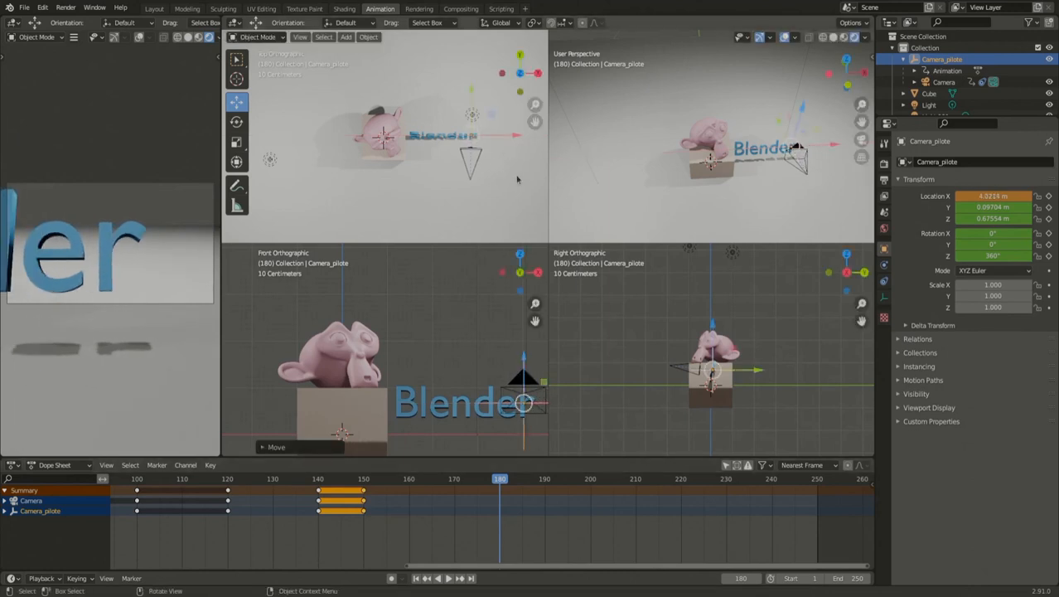
{"action": "key", "text": "i"}
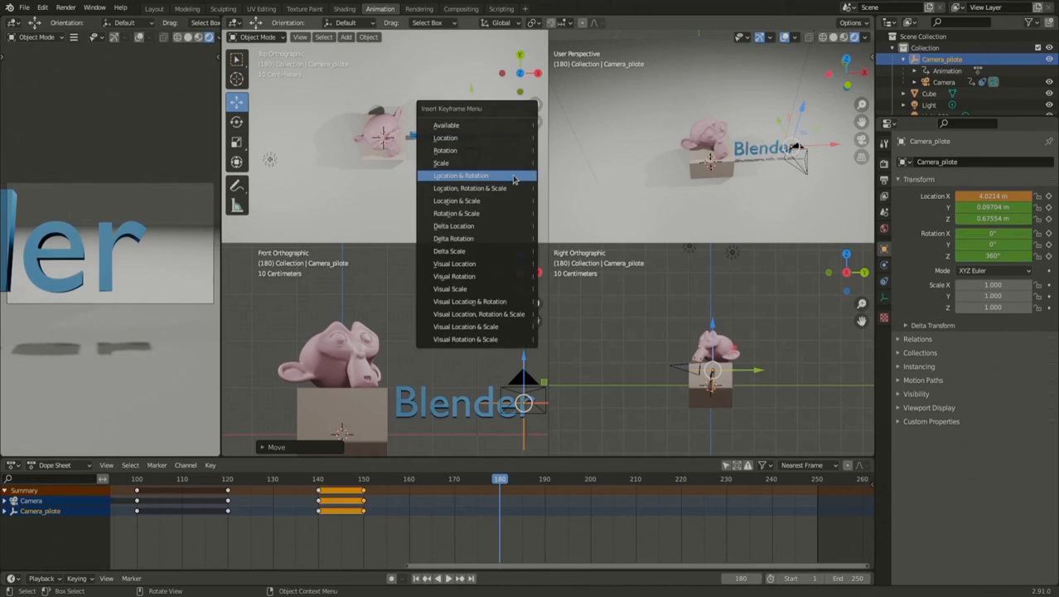
{"action": "left_click", "coordinate": [514, 177]}
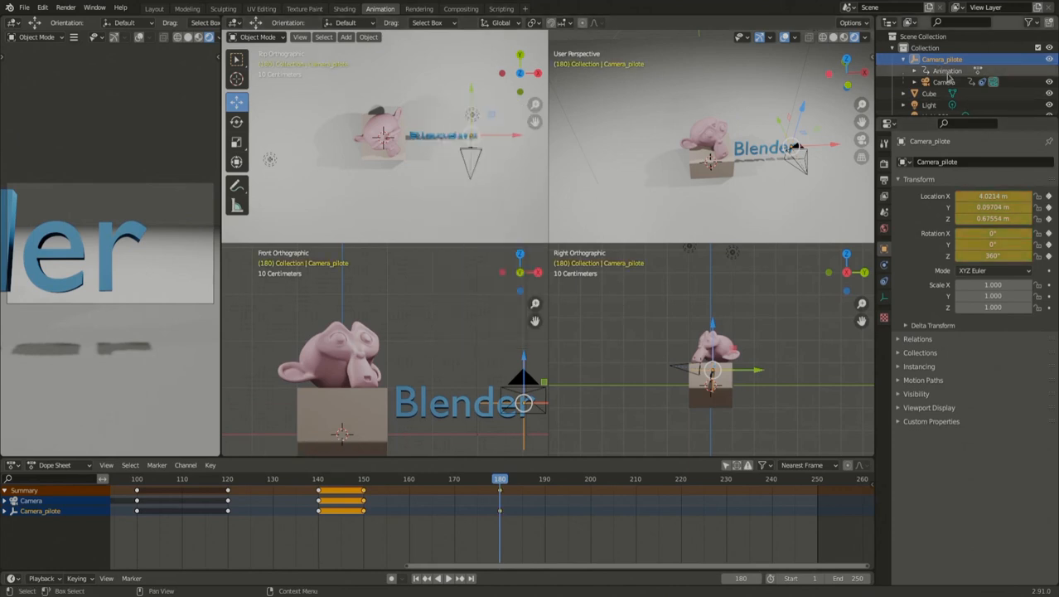
- Insert a Location & Rotation keyframe for the camera at frame 180 and preview the playback from frame 129
{"action": "left_click", "coordinate": [942, 84]}
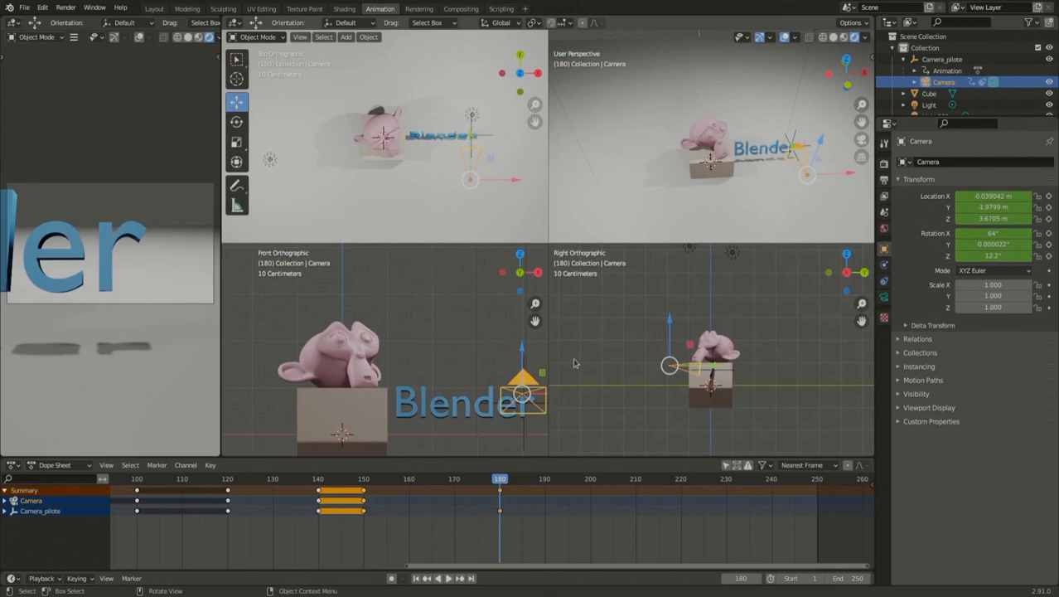
{"action": "key", "text": "i"}
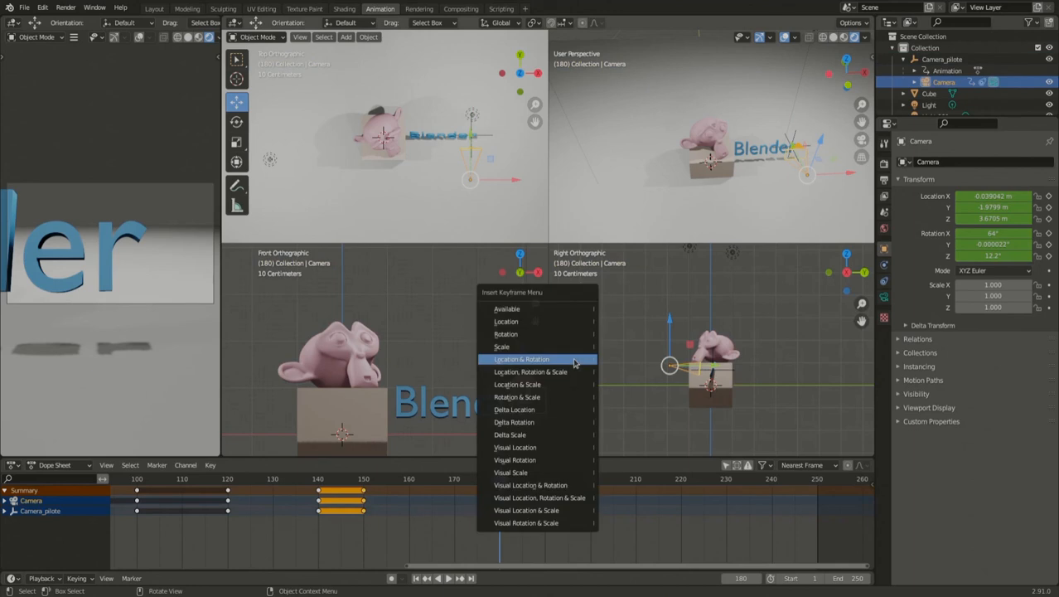
{"action": "left_click", "coordinate": [574, 362]}
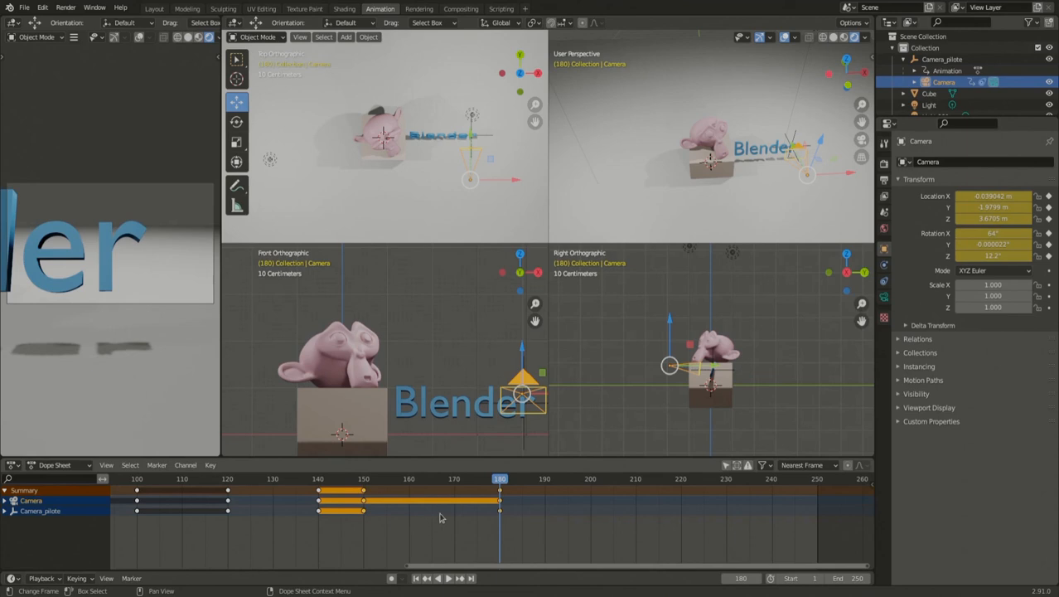
{"action": "left_click", "coordinate": [269, 486]}
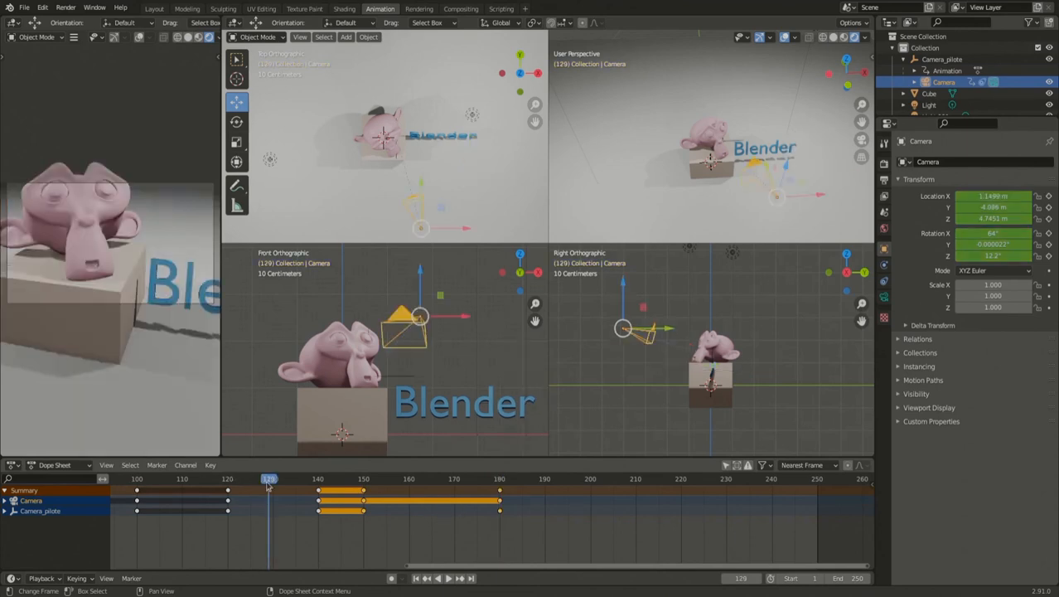
{"action": "key", "text": "space"}
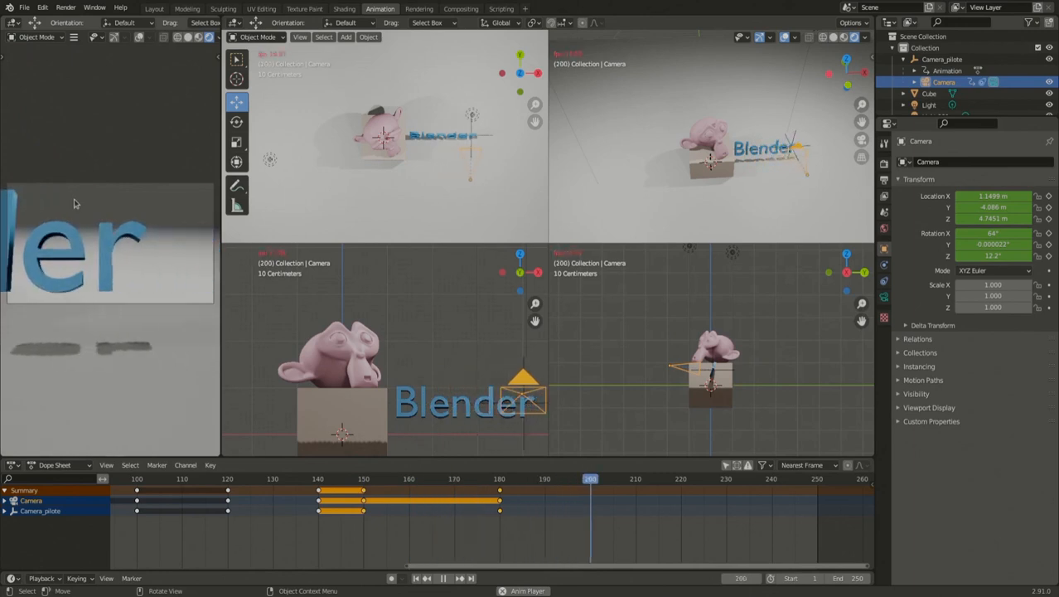
{"action": "key", "text": "Escape"}
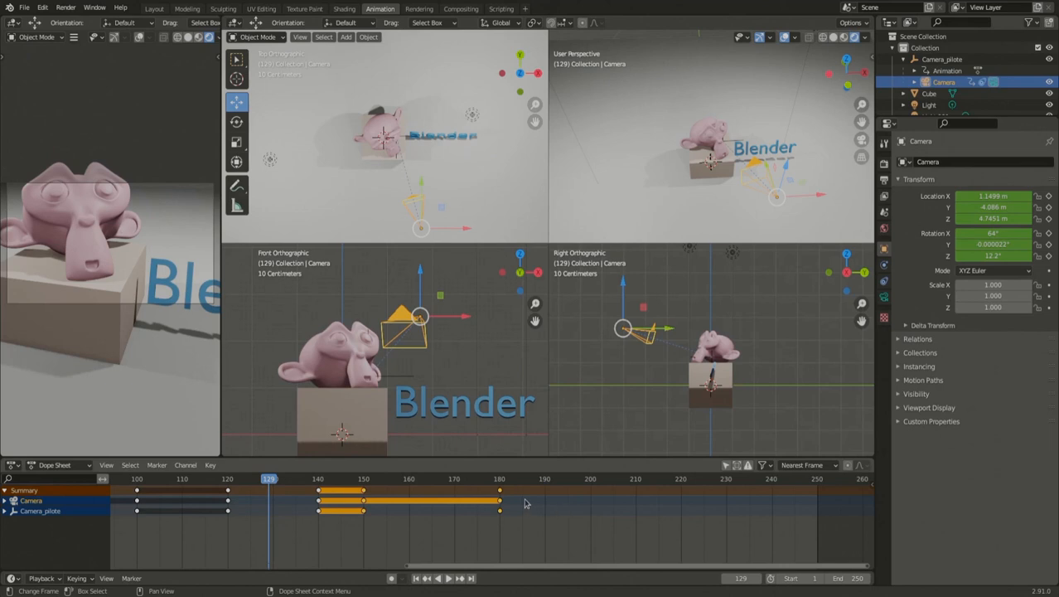
- Duplicate the frame 180 keyframes of both objects to frame 190
{"action": "left_click", "coordinate": [499, 500]}
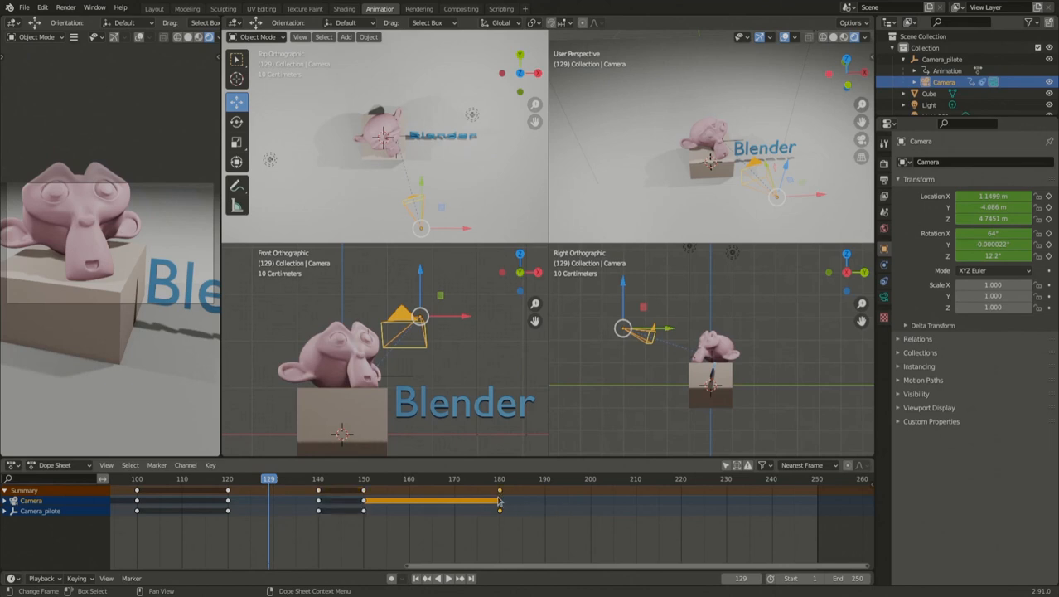
{"action": "key", "text": "shift+d"}
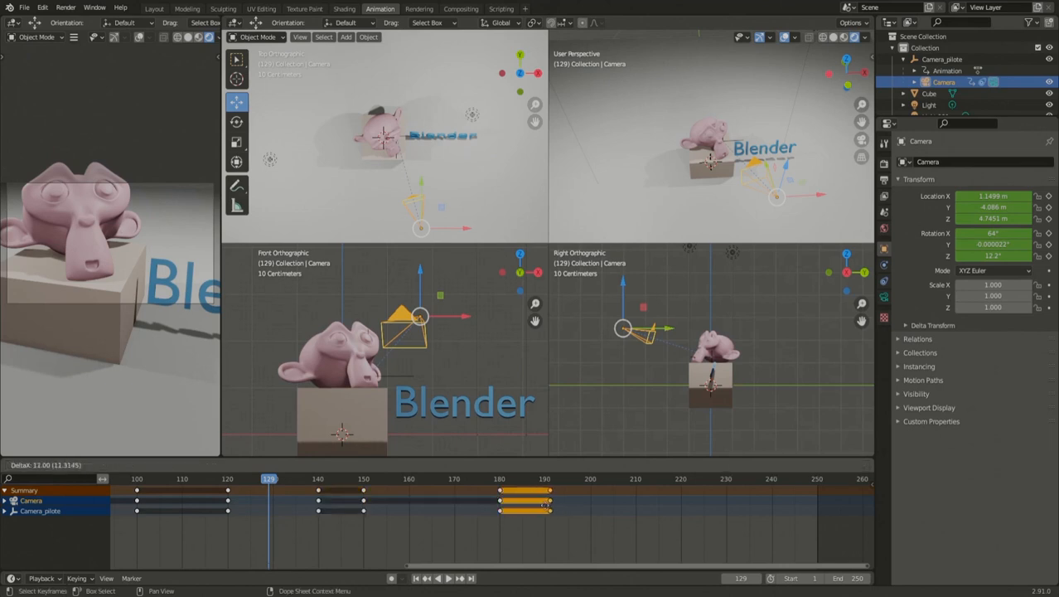
{"action": "left_click", "coordinate": [544, 504]}
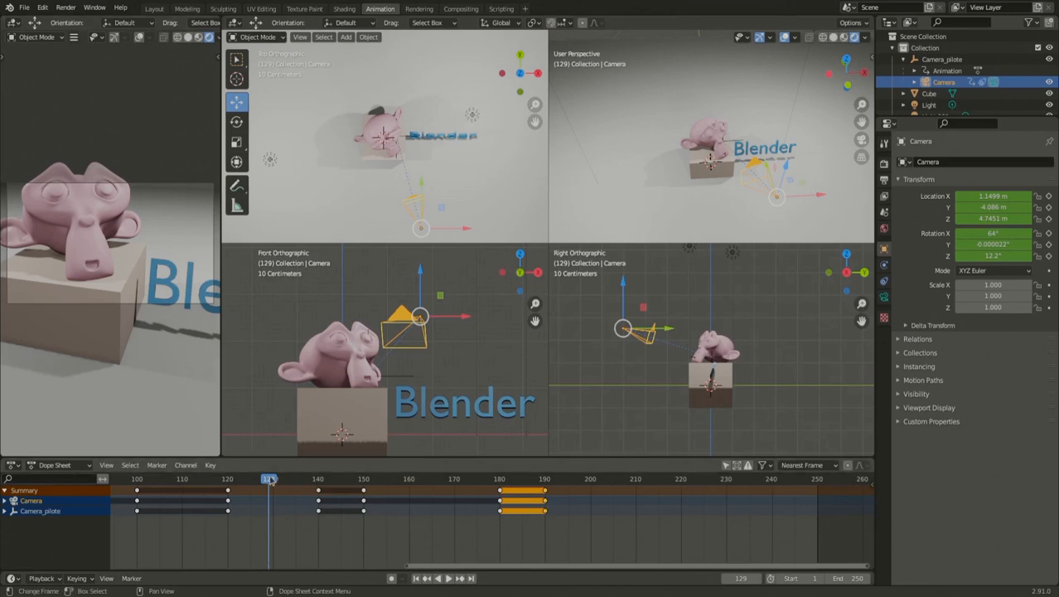
{"action": "scroll", "coordinate": [176, 530], "scroll_direction": "down", "scroll_amount": 5}
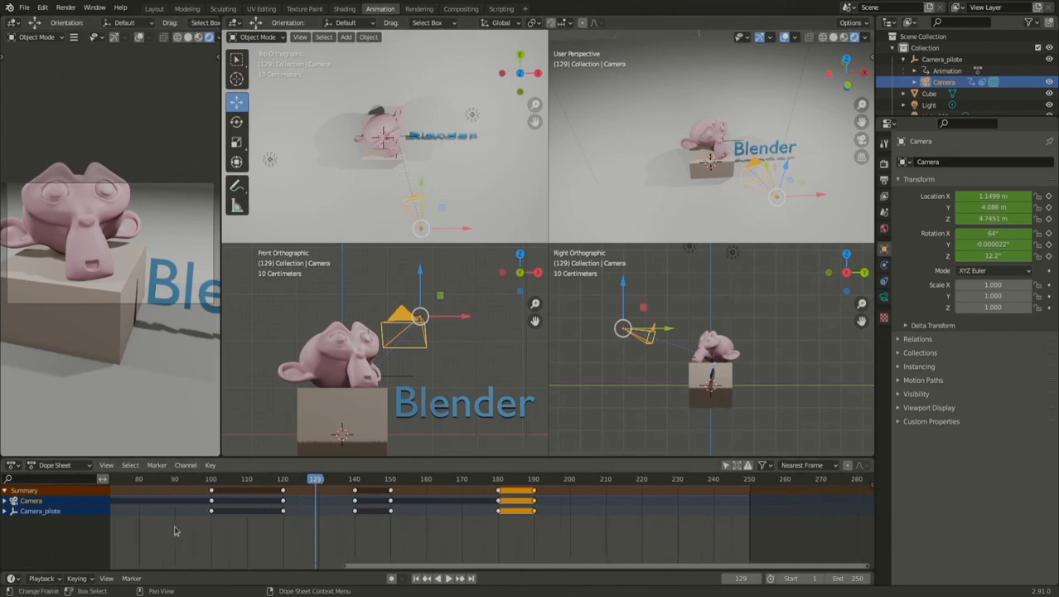
- Duplicate the frame 20 keyframes of both objects to frame 220 and preview the playback
{"action": "scroll", "coordinate": [188, 529], "scroll_direction": "up", "scroll_amount": 1}
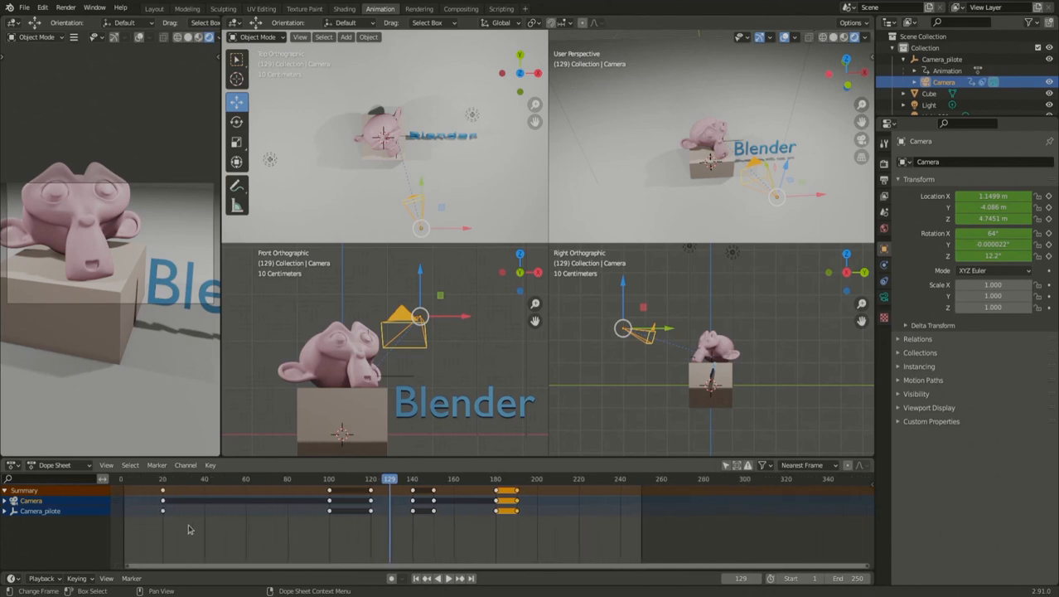
{"action": "left_click", "coordinate": [163, 492]}
{"action": "left_click_drag", "start_coordinate": [163, 492], "coordinate": [538, 492]}
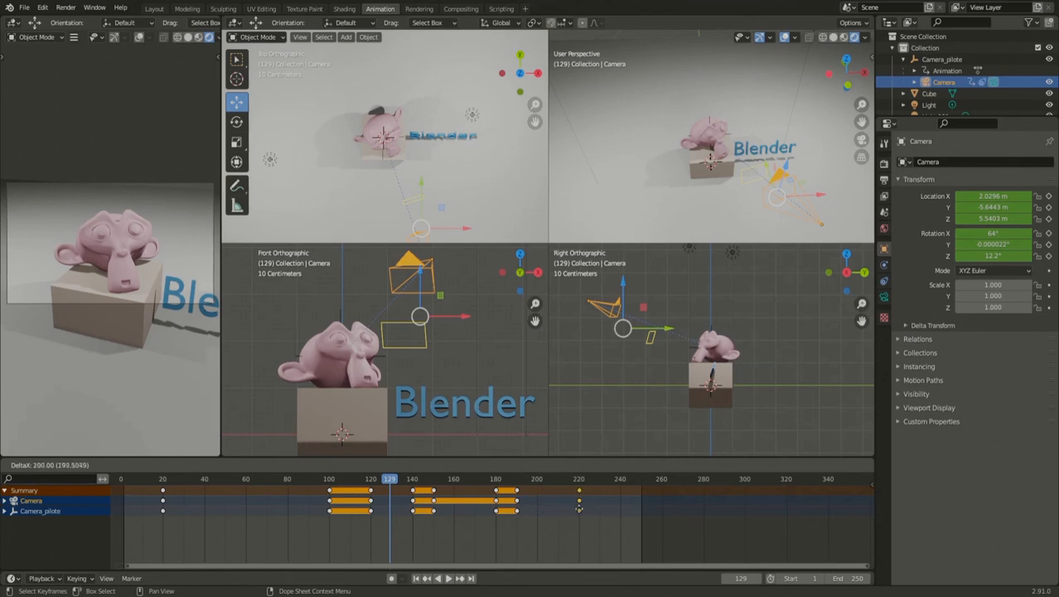
{"action": "left_click_drag", "start_coordinate": [578, 508], "coordinate": [580, 512]}
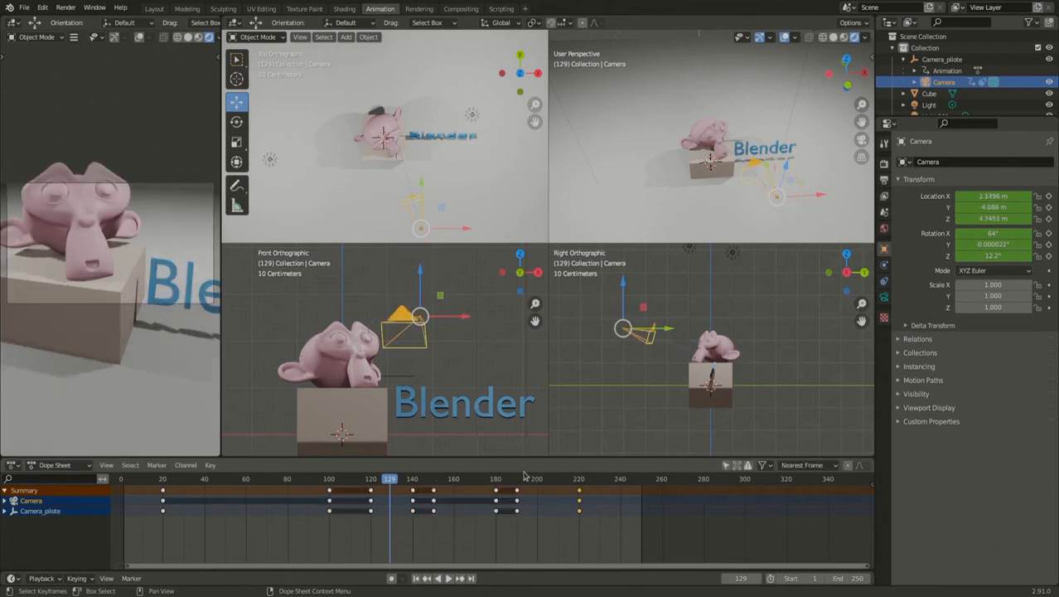
{"action": "key", "text": "space"}
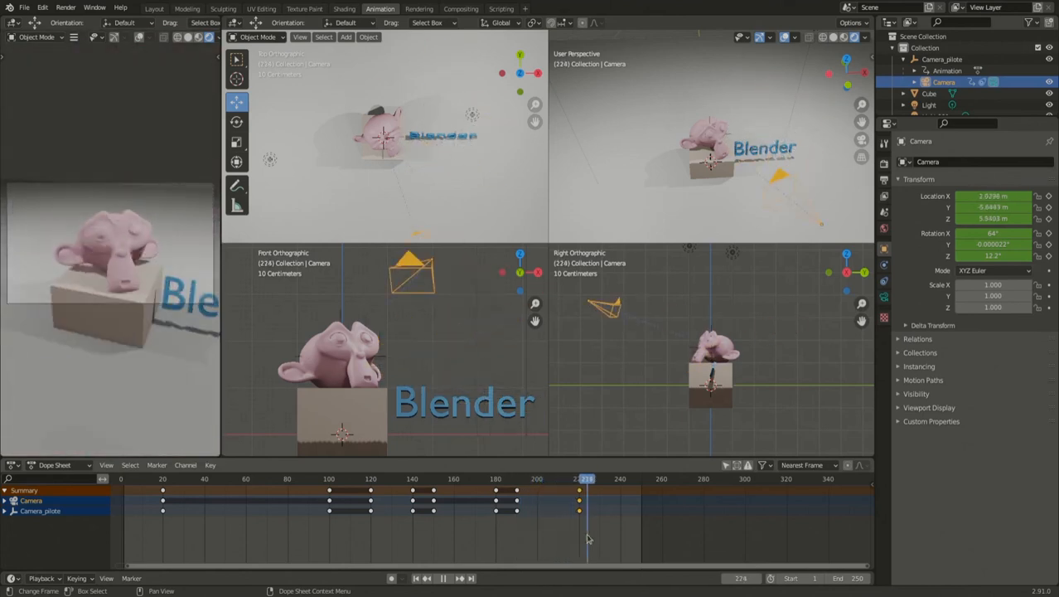
{"action": "left_click_drag", "start_coordinate": [586, 539], "coordinate": [502, 515]}
{"action": "key", "text": "space"}
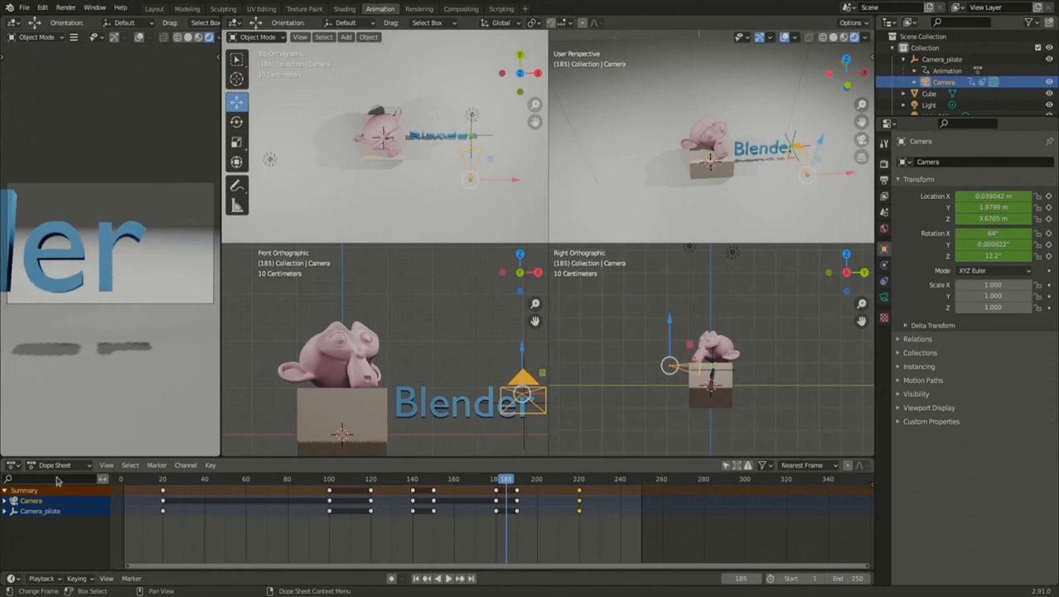
- Duplicate the frame 100 keyframes of Camera and Camera_pilote to frame 220 and preview the camera's return to the monkey head
{"action": "left_click", "coordinate": [330, 493]}
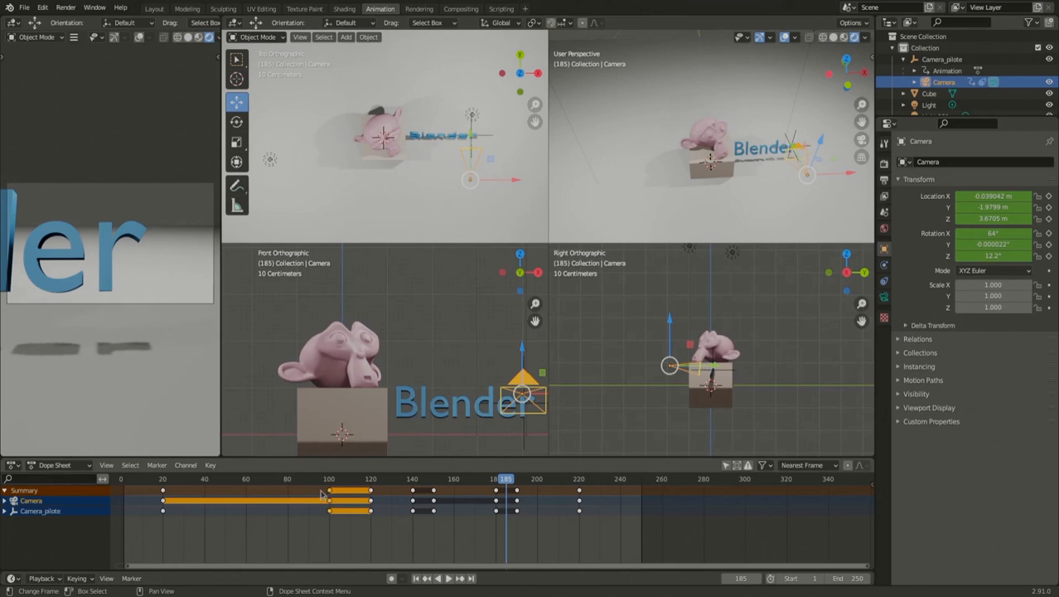
{"action": "key", "text": "shift+d"}
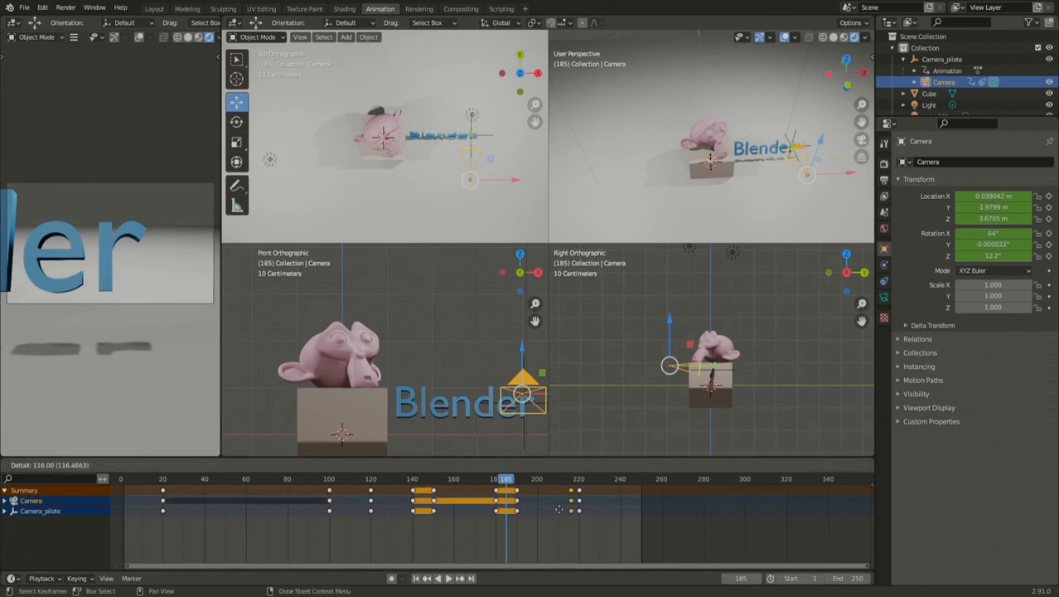
{"action": "left_click", "coordinate": [565, 513]}
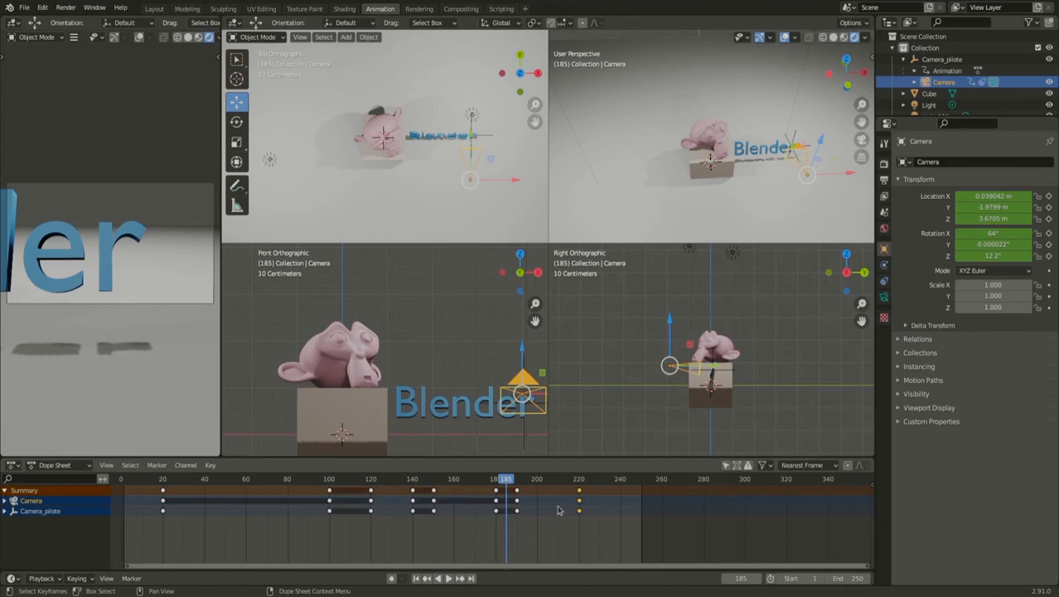
{"action": "key", "text": "space"}
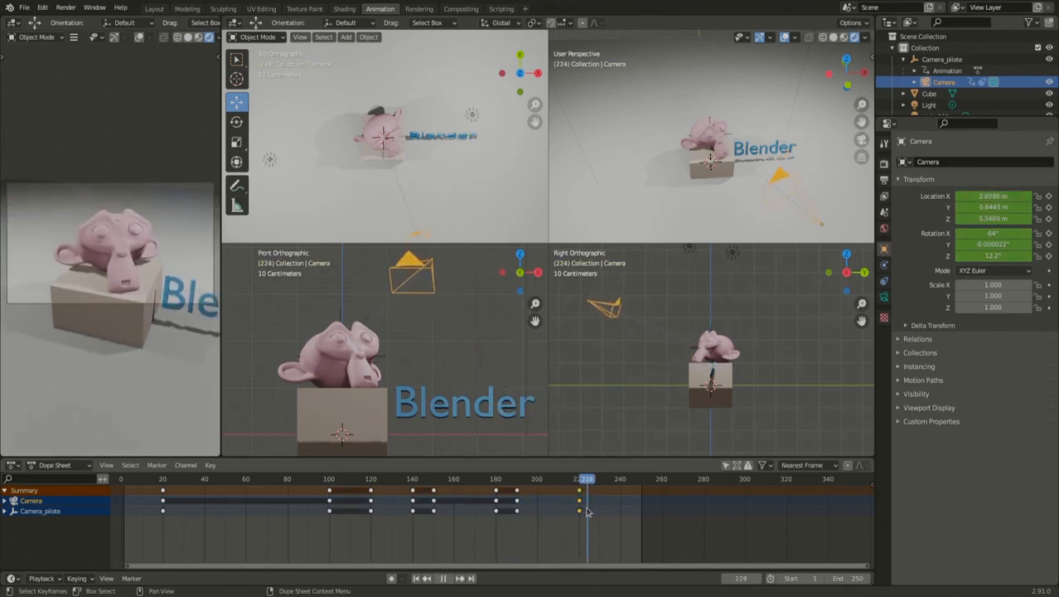
{"action": "key", "text": "space"}
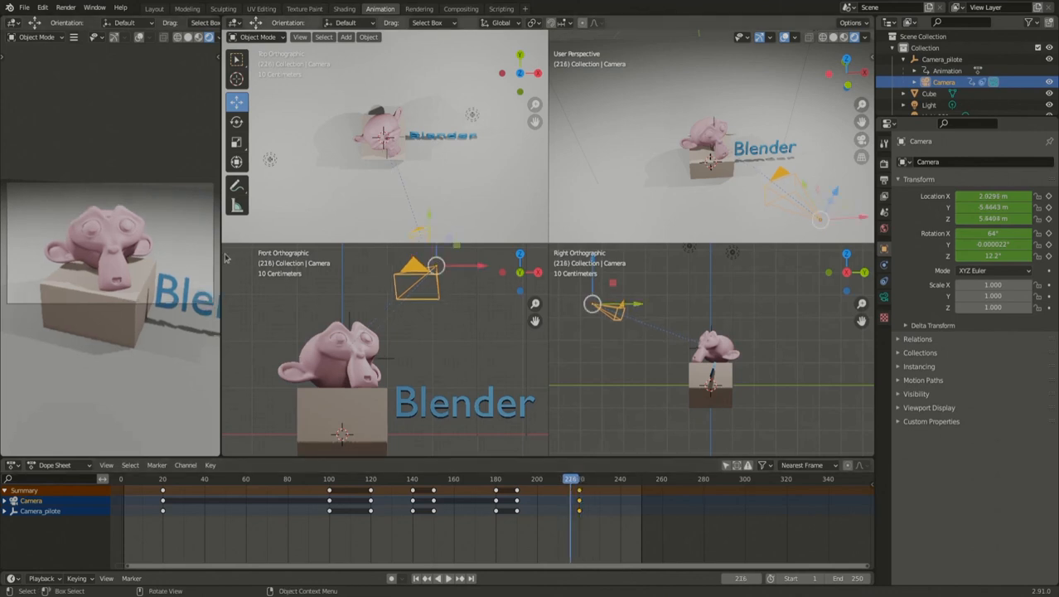
- Enlarge the camera viewport across most of the workspace and play the whole animation from frame 1
{"action": "left_click_drag", "start_coordinate": [219, 234], "coordinate": [719, 295]}
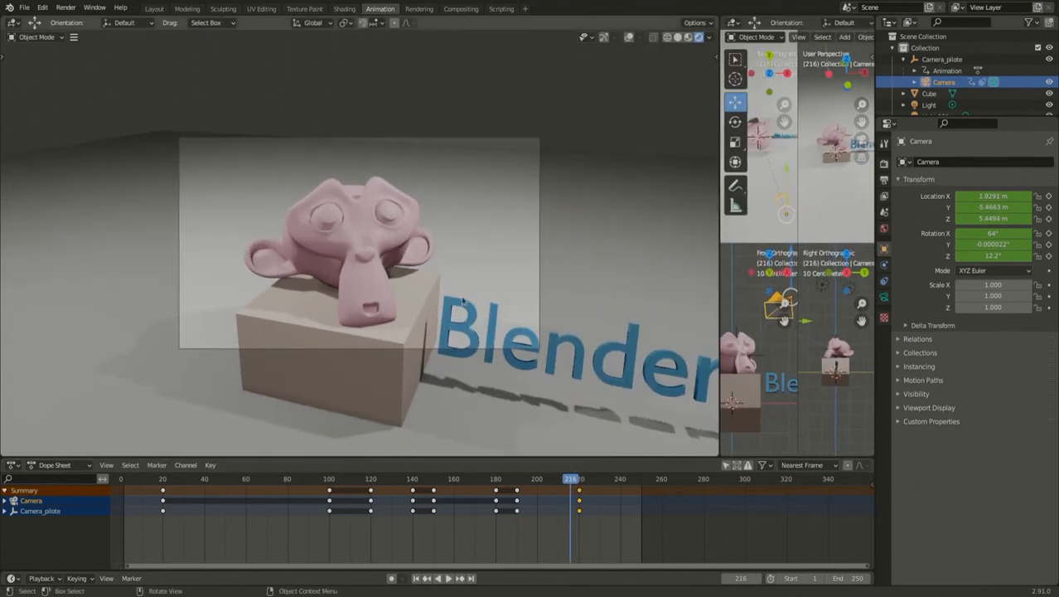
{"action": "left_click", "coordinate": [487, 348]}
{"action": "scroll", "coordinate": [563, 279], "scroll_direction": "up", "scroll_amount": 4}
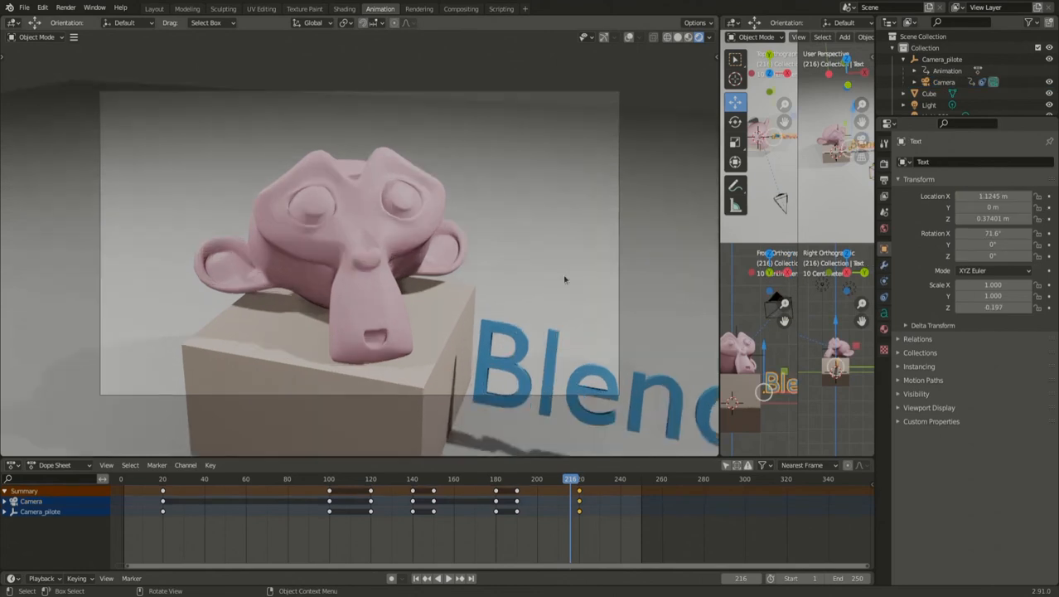
{"action": "left_click", "coordinate": [416, 578]}
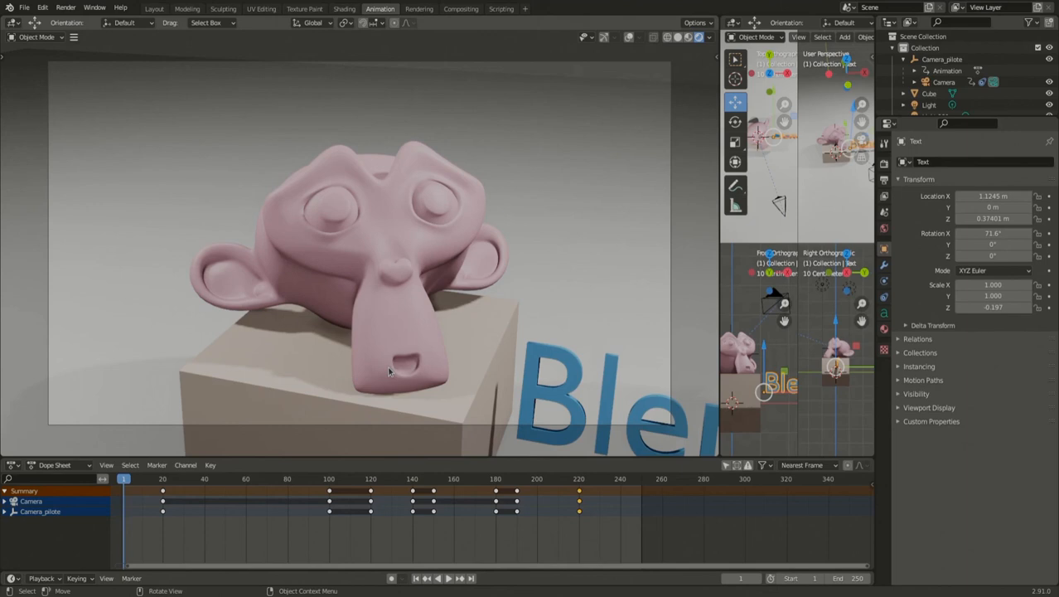
{"action": "key", "text": "space"}
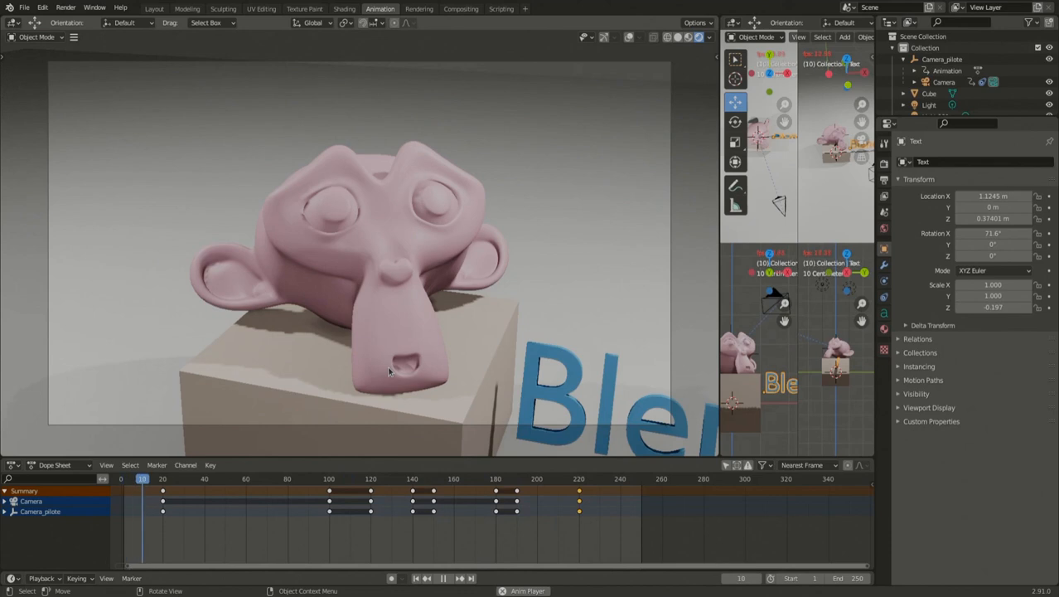
{"action": "key", "text": "Escape"}
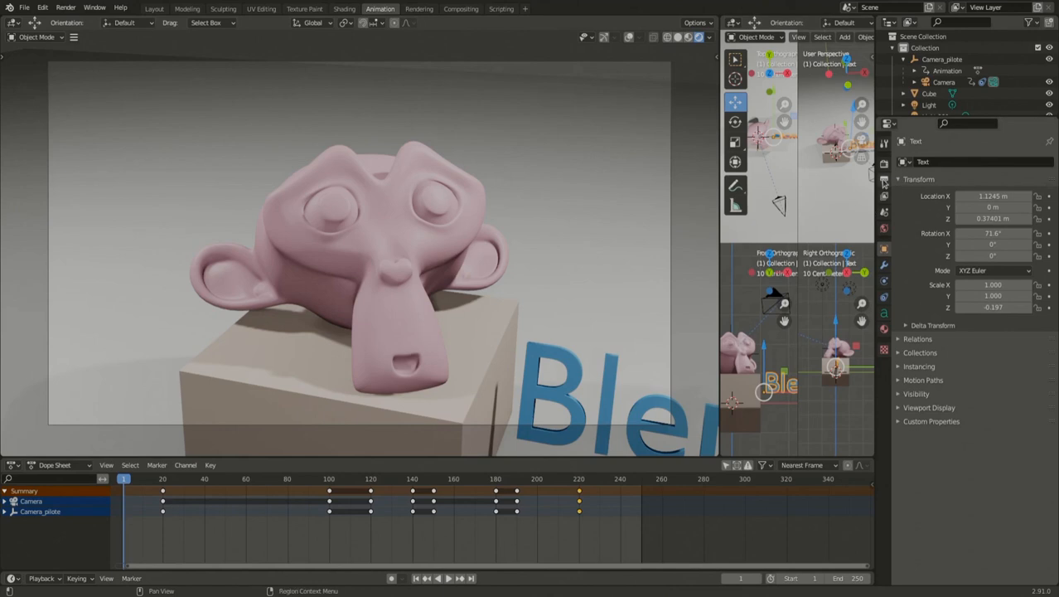
- Set the render output file format to FFmpeg video with MPEG-4 as the container, and review the video and audio encoding options
{"action": "left_click", "coordinate": [883, 180]}
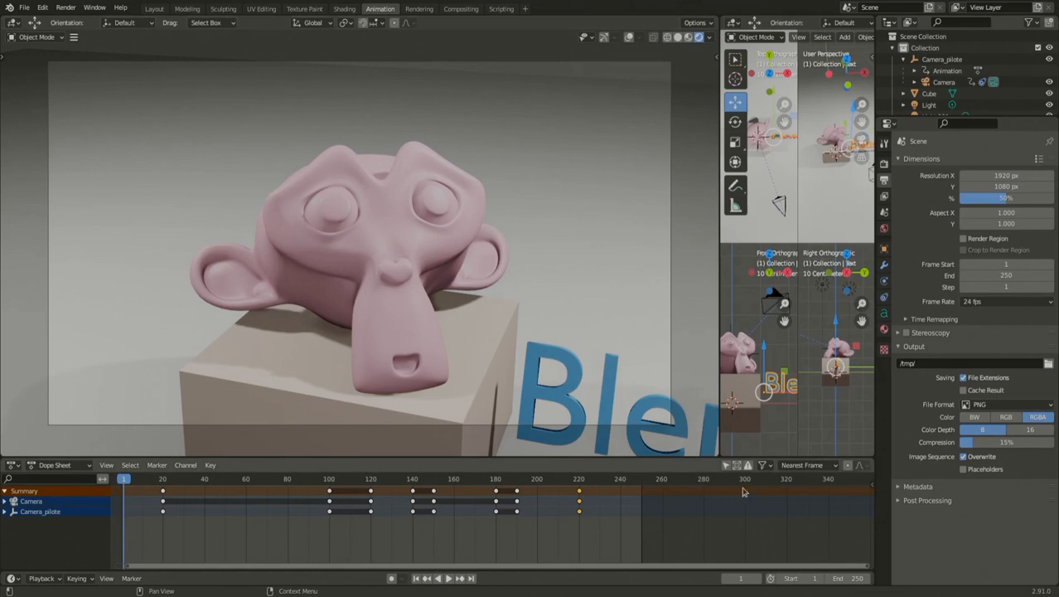
{"action": "left_click", "coordinate": [1049, 406]}
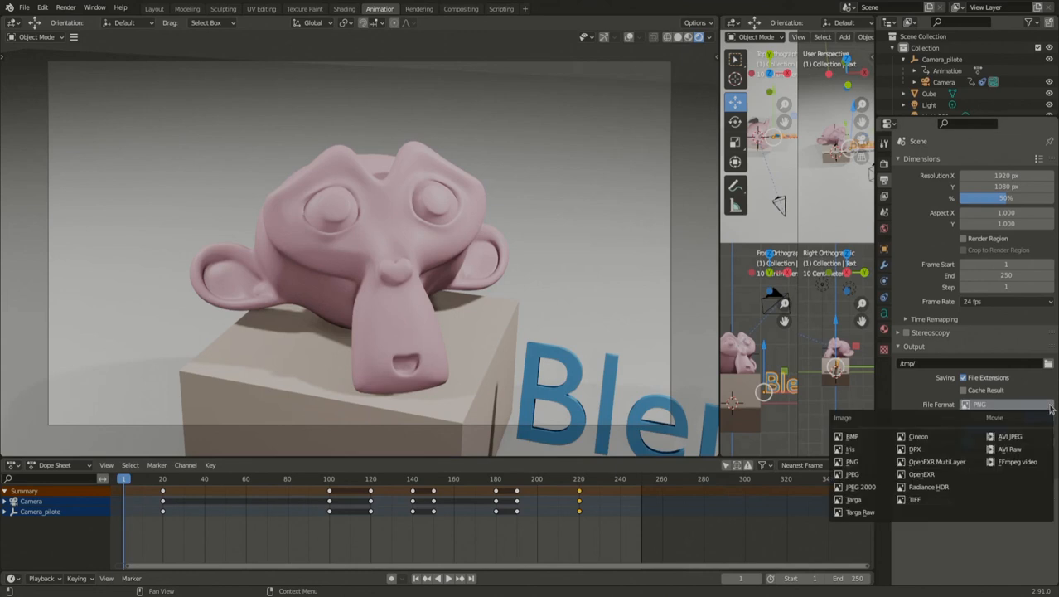
{"action": "left_click", "coordinate": [1014, 464]}
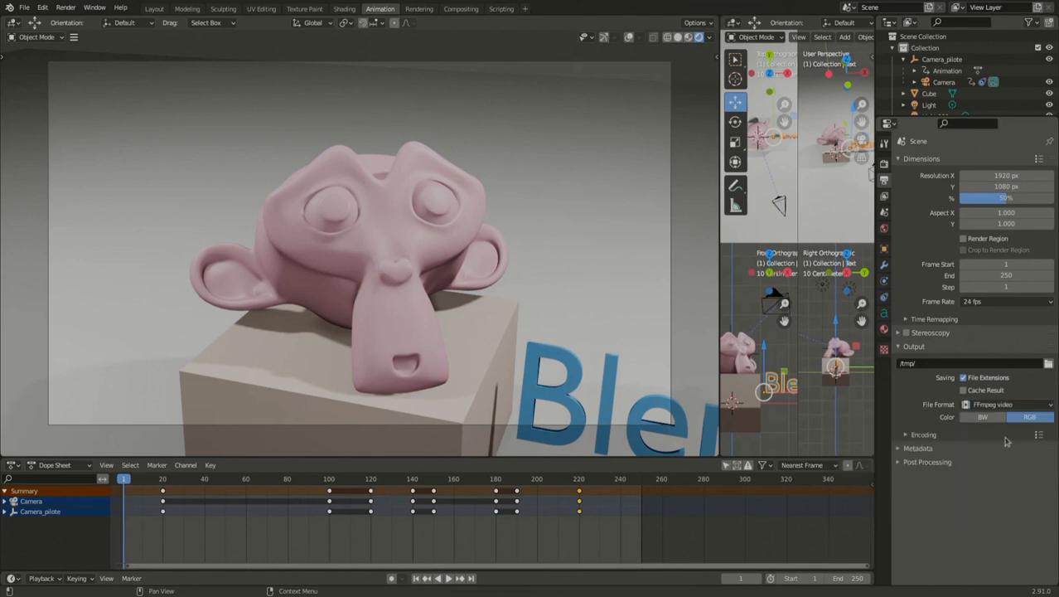
{"action": "left_click", "coordinate": [905, 435]}
{"action": "left_click", "coordinate": [1018, 453]}
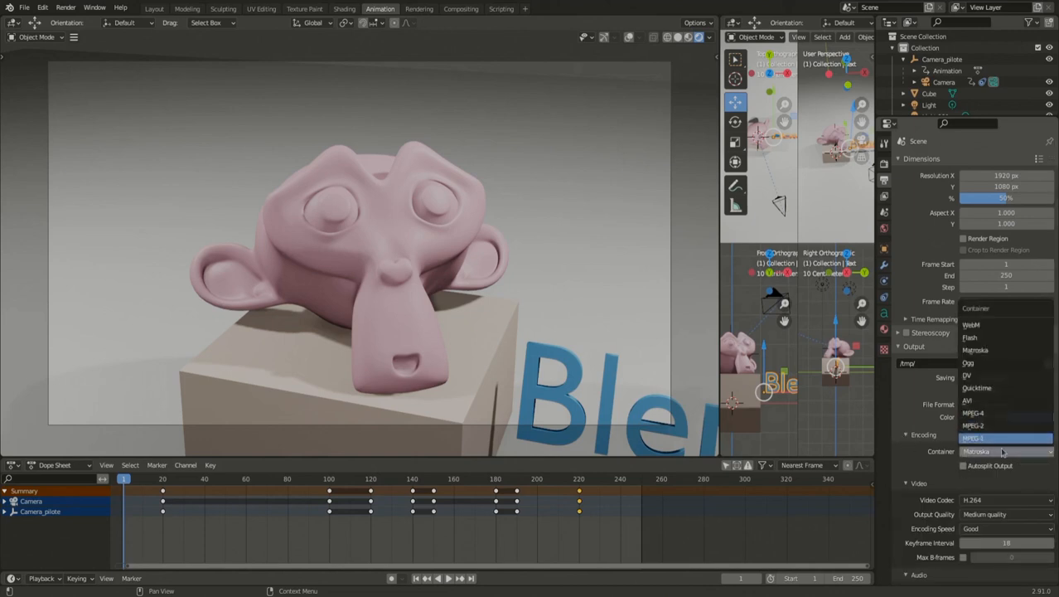
{"action": "left_click", "coordinate": [988, 414]}
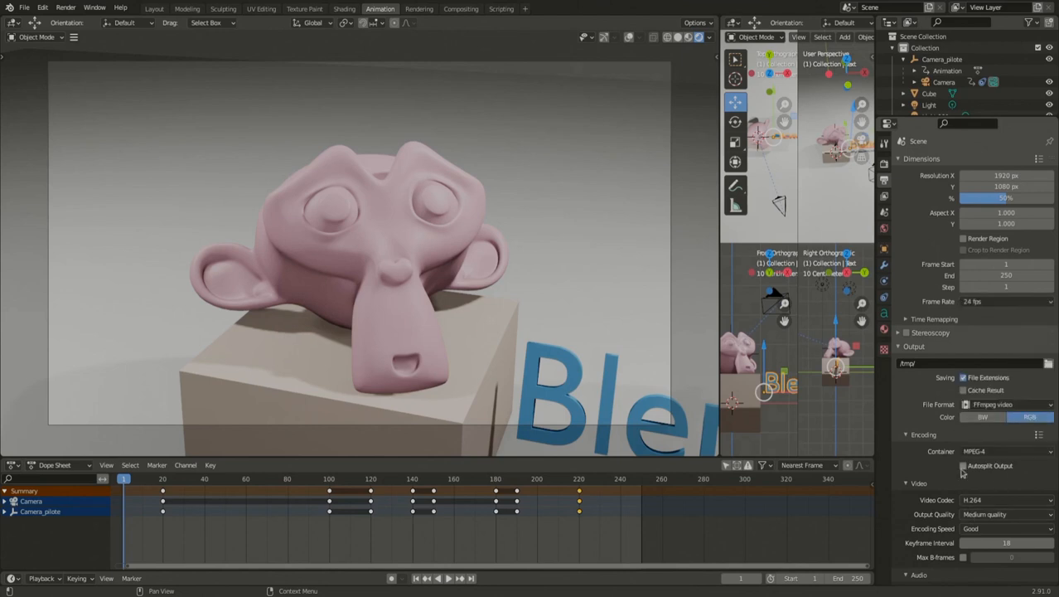
{"action": "scroll", "coordinate": [934, 478], "scroll_direction": "down", "scroll_amount": 2}
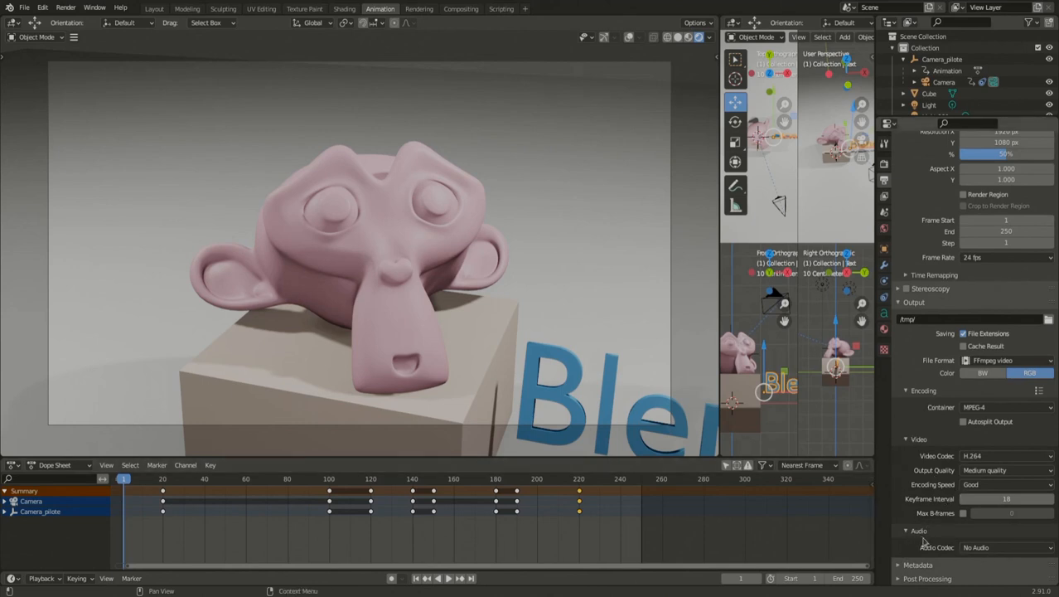
{"action": "scroll", "coordinate": [959, 442], "scroll_direction": "up", "scroll_amount": 2}
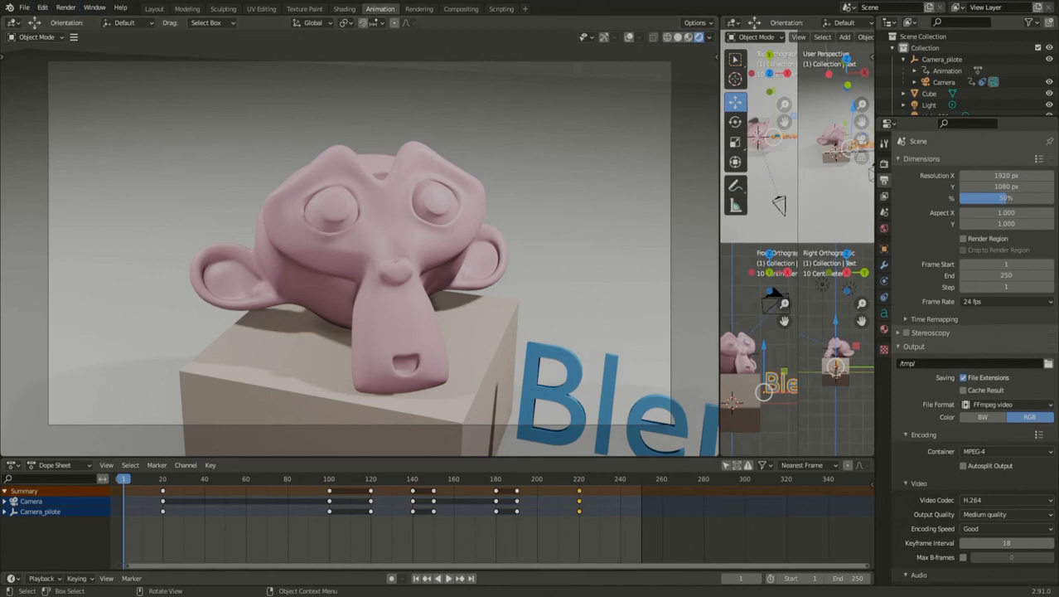
- Set the output path to the home folder, and start rendering the animation as video before cancelling the render
{"action": "left_click", "coordinate": [66, 8]}
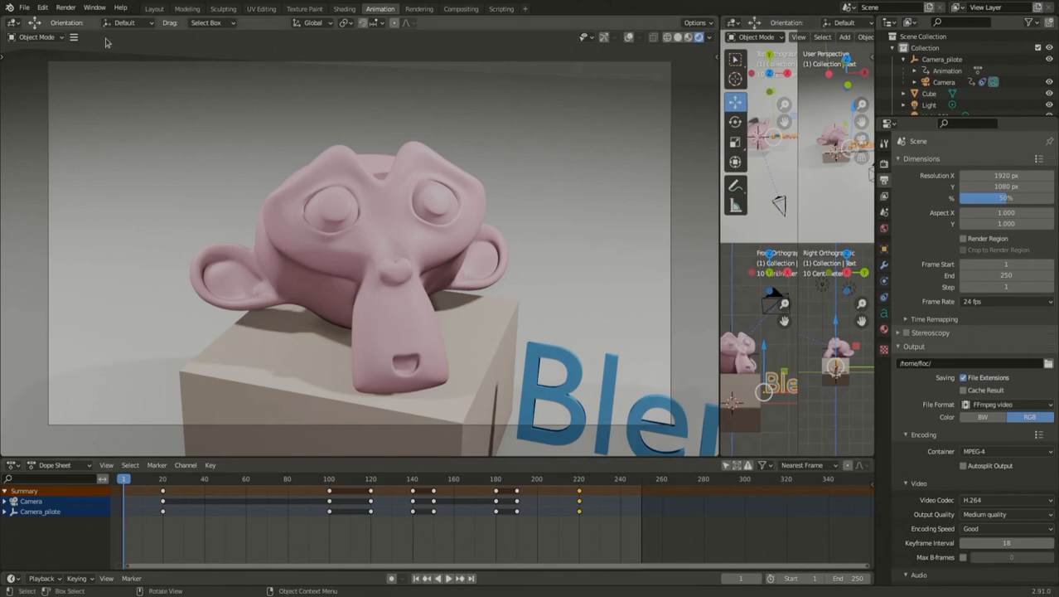
{"action": "left_click", "coordinate": [66, 7]}
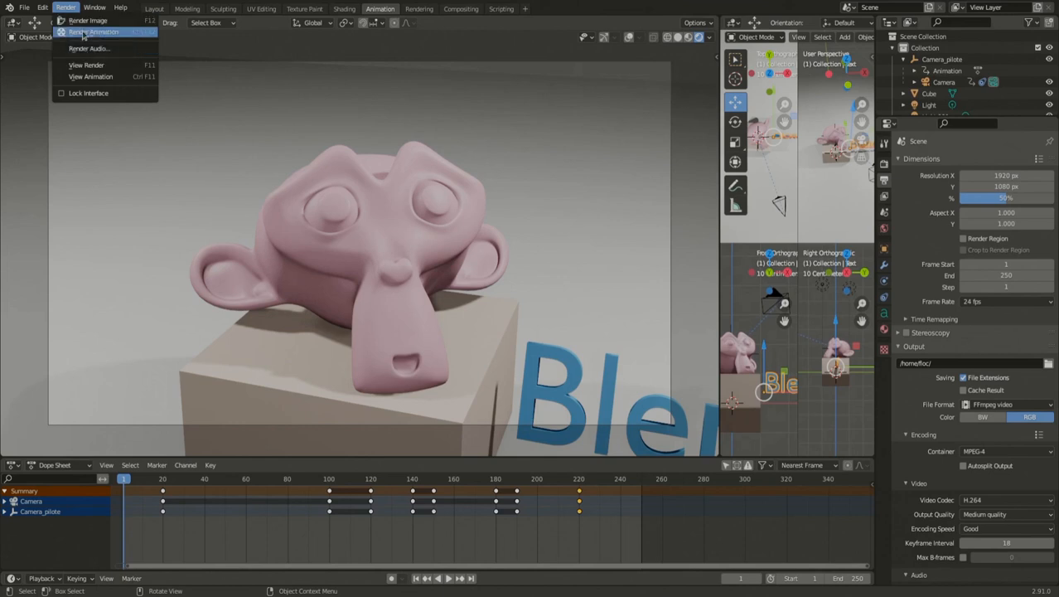
{"action": "left_click", "coordinate": [83, 35]}
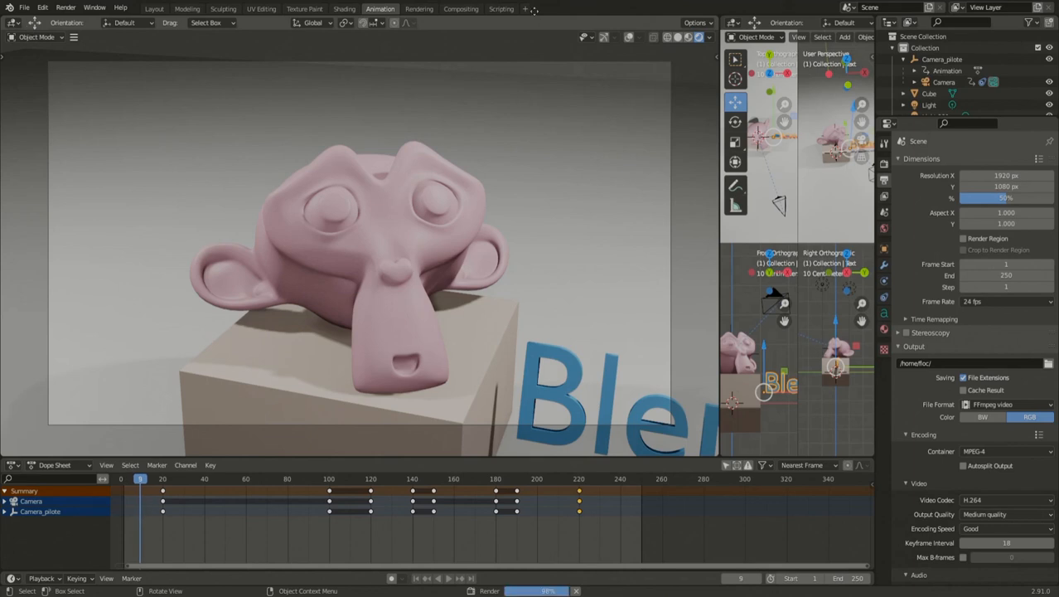
{"action": "key", "text": "Escape"}
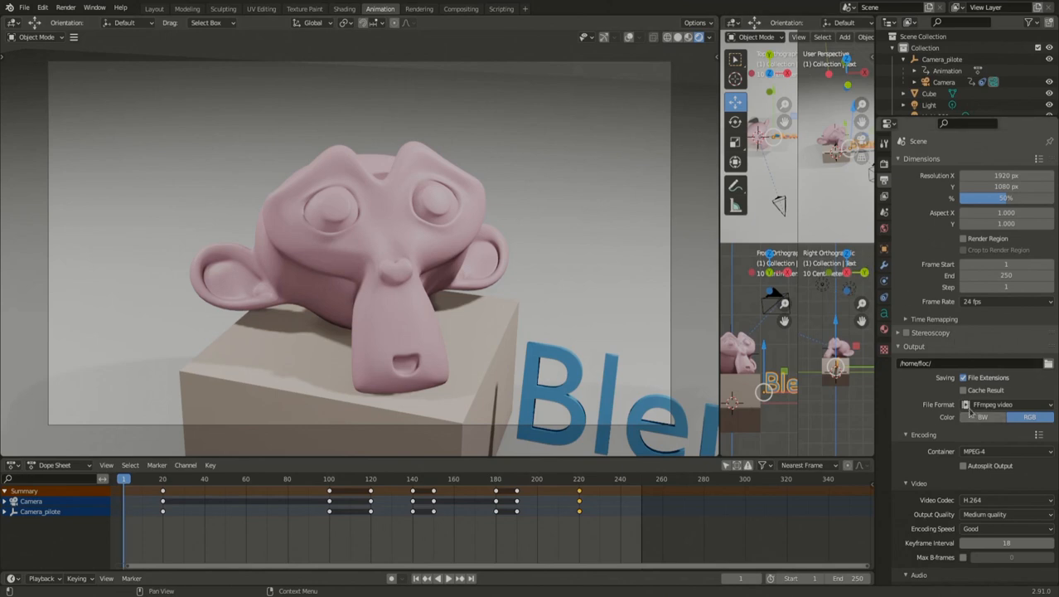
- Change the render output file format to PNG to output the animation as an image sequence
{"action": "left_click", "coordinate": [1048, 405]}
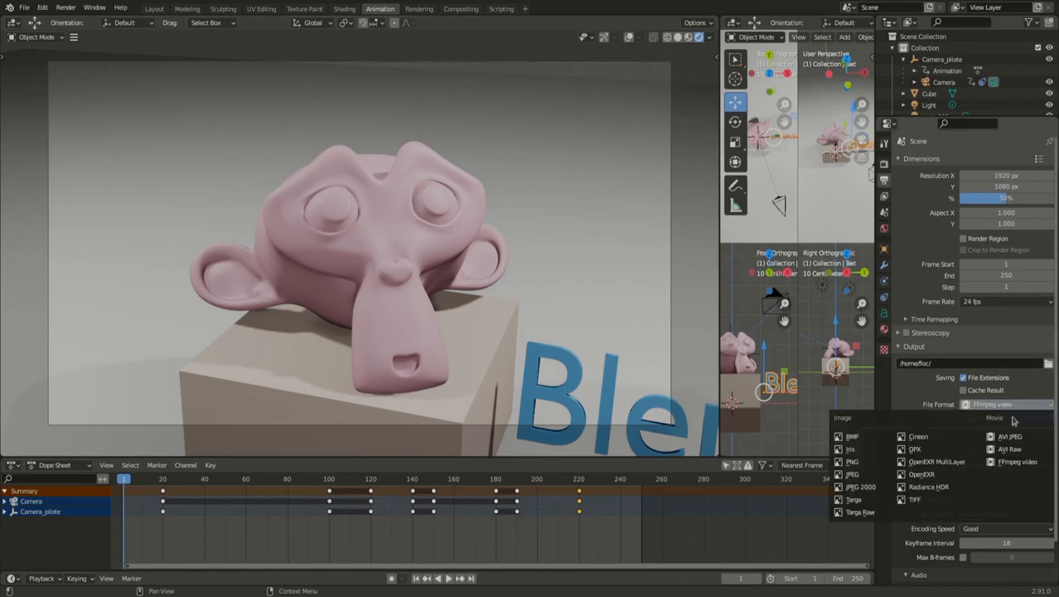
{"action": "left_click", "coordinate": [858, 462]}
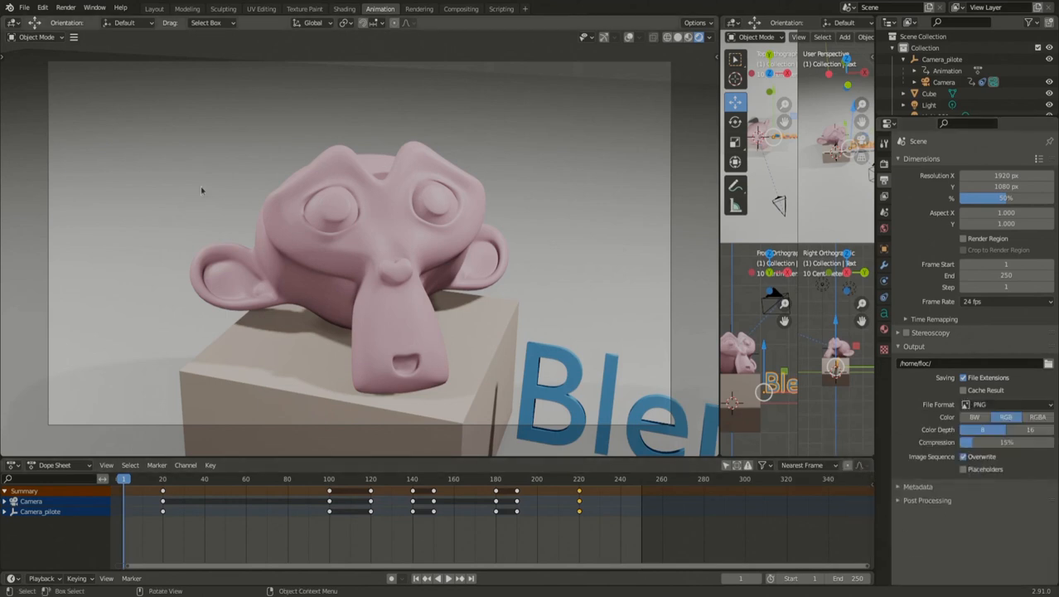